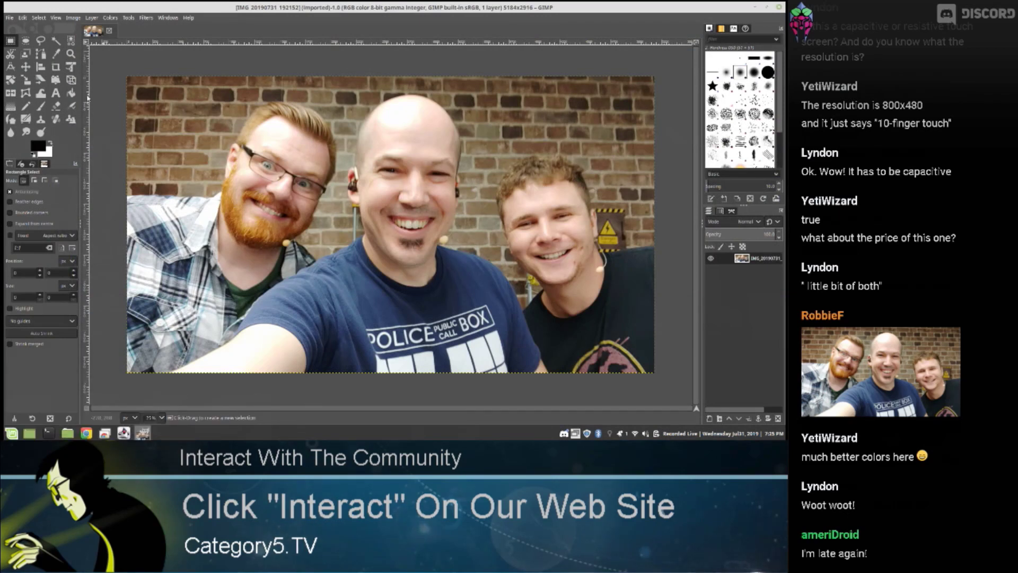
# Outline the middle man in the blue shirt with the Free Select tool and close it into a selection.
pyautogui.click(40, 40)
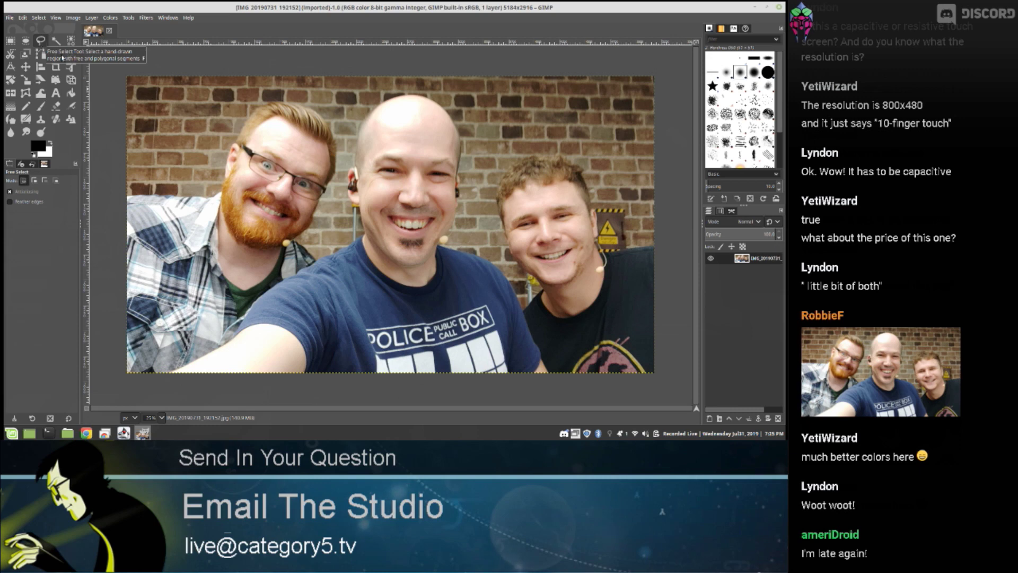
pyautogui.click(168, 375)
pyautogui.press('Escape')
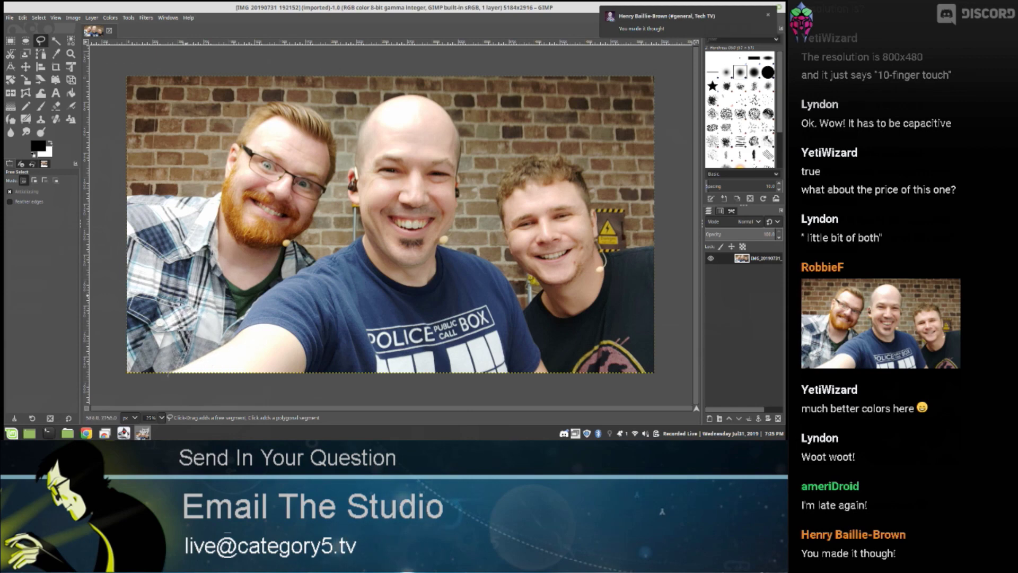
pyautogui.click(218, 349)
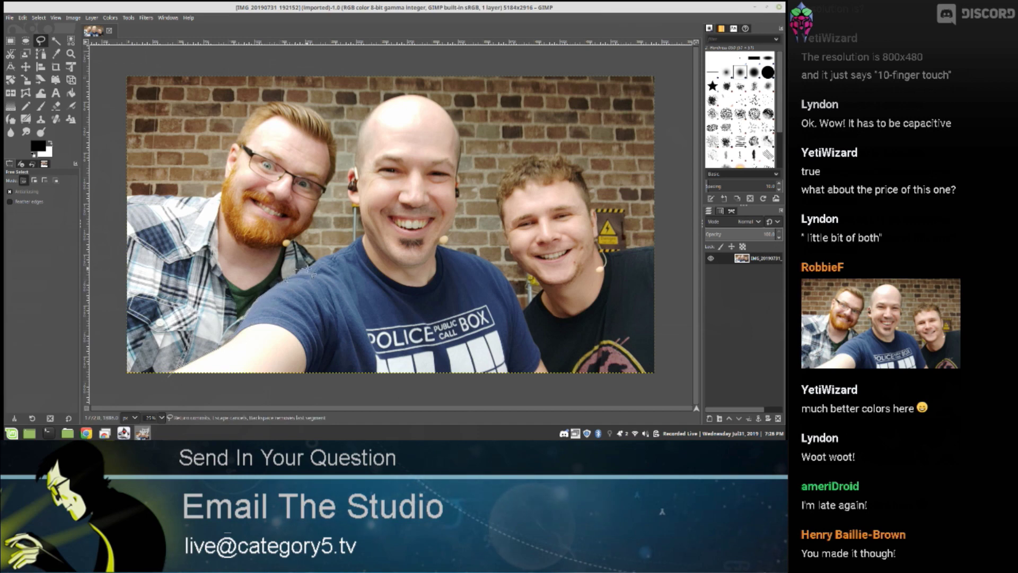
pyautogui.click(289, 281)
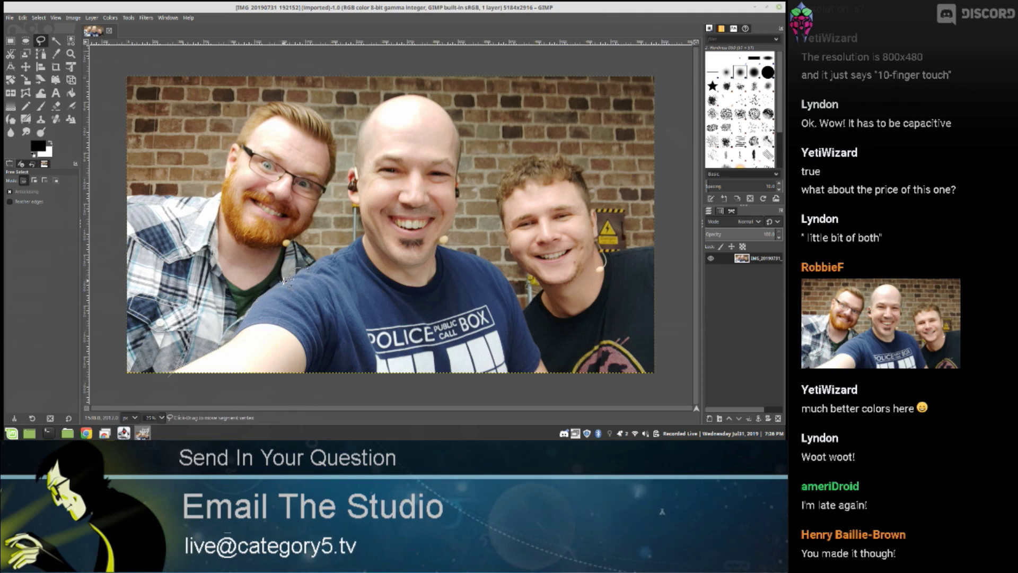
pyautogui.click(307, 269)
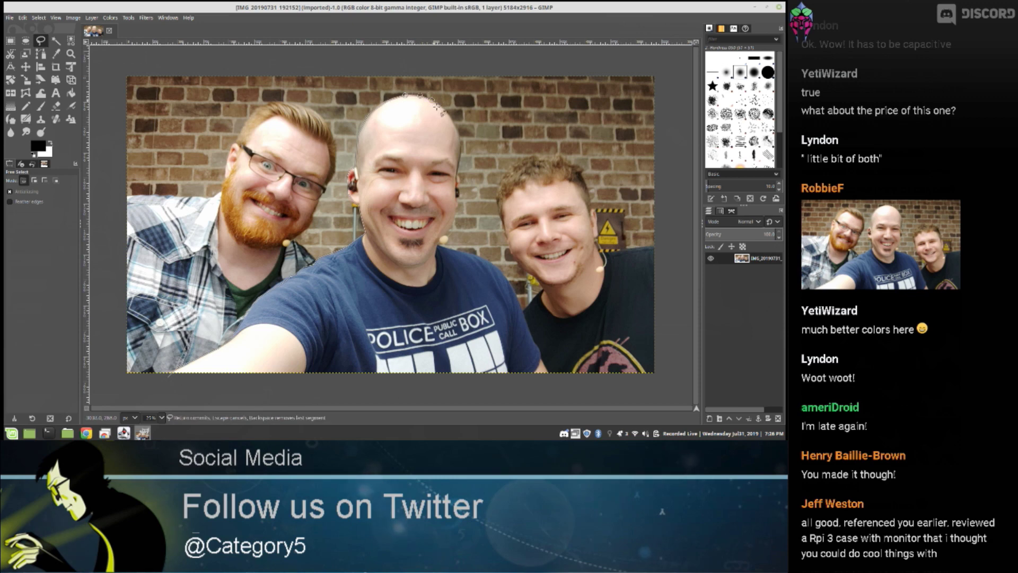
pyautogui.click(575, 124)
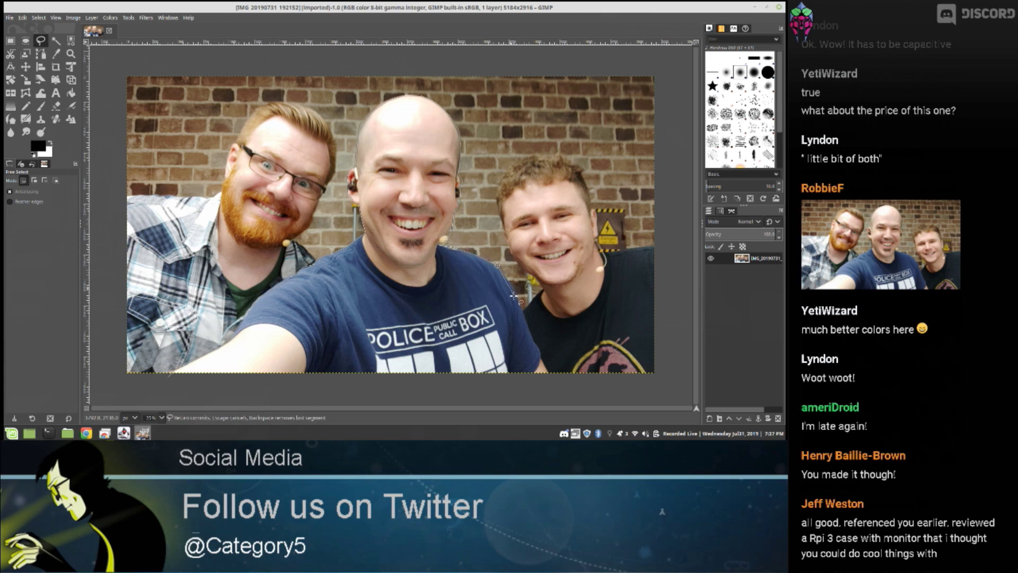
pyautogui.click(551, 379)
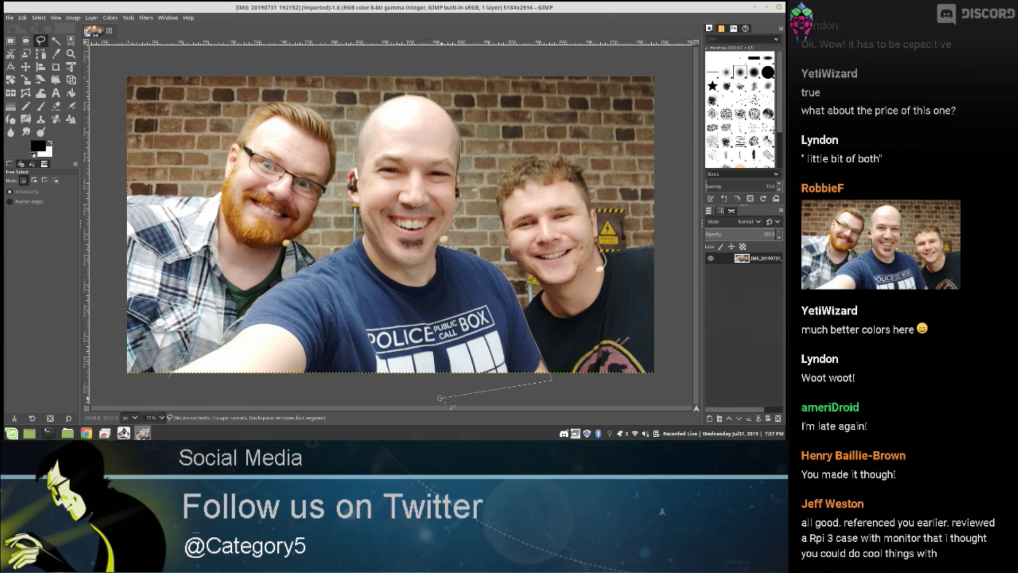
pyautogui.press('Return')
# Copy the selected middle man onto a new layer and check the cutout with the original photo layer briefly hidden.
pyautogui.hotkey('ctrl', 'c')
pyautogui.hotkey('ctrl', 'v')
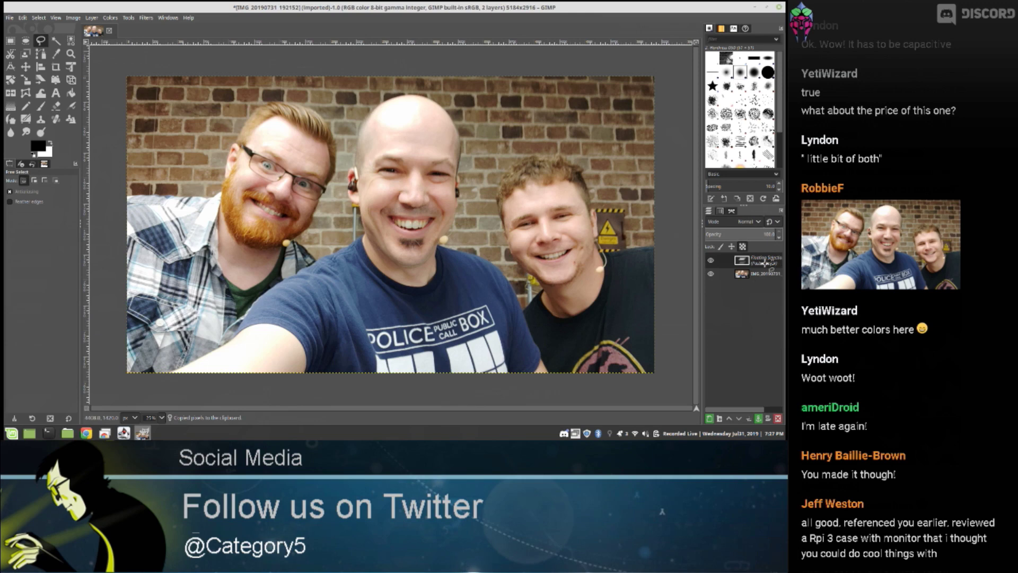
pyautogui.rightClick(453, 273)
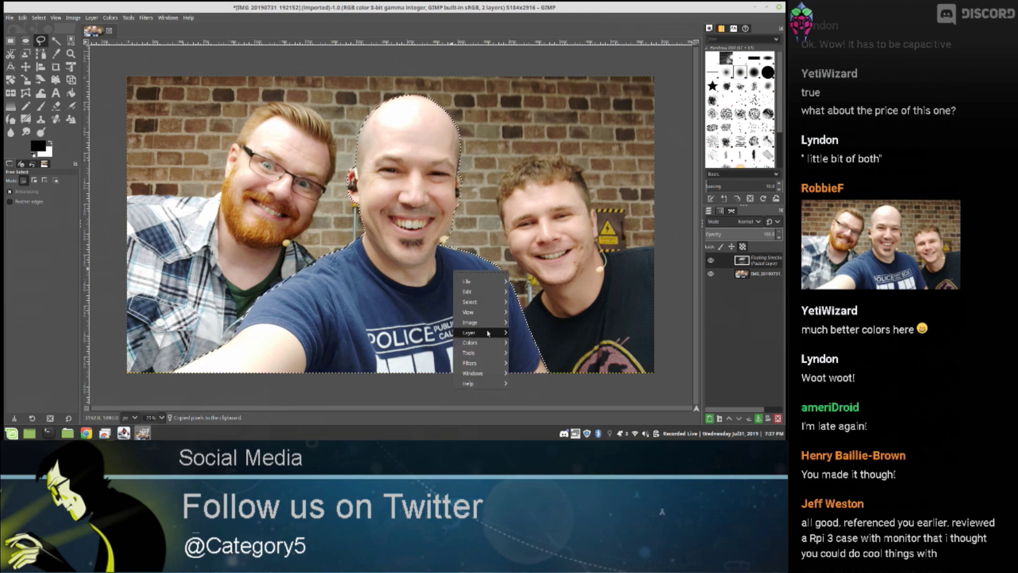
pyautogui.moveTo(477, 333)
pyautogui.click(541, 280)
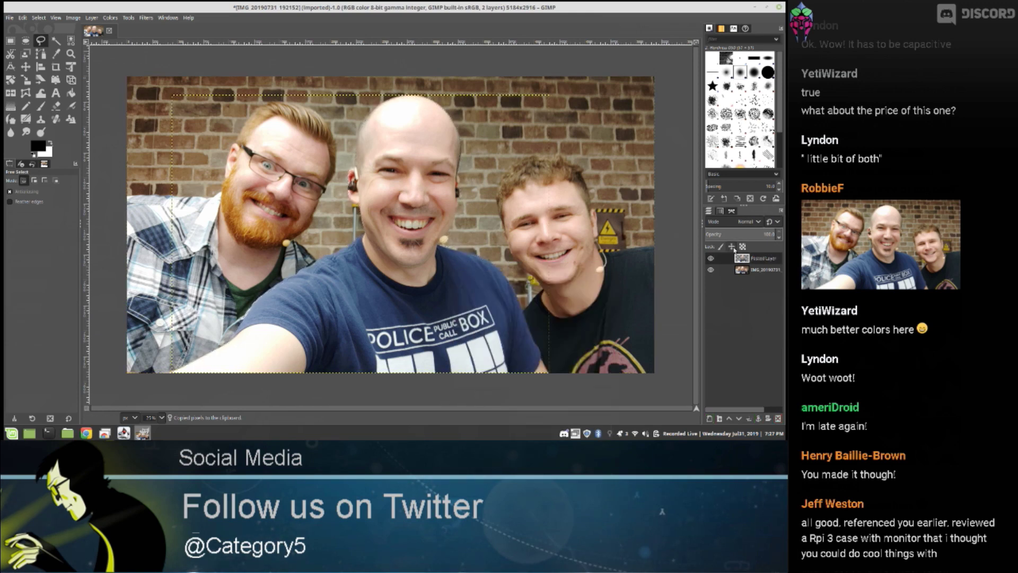
pyautogui.click(711, 270)
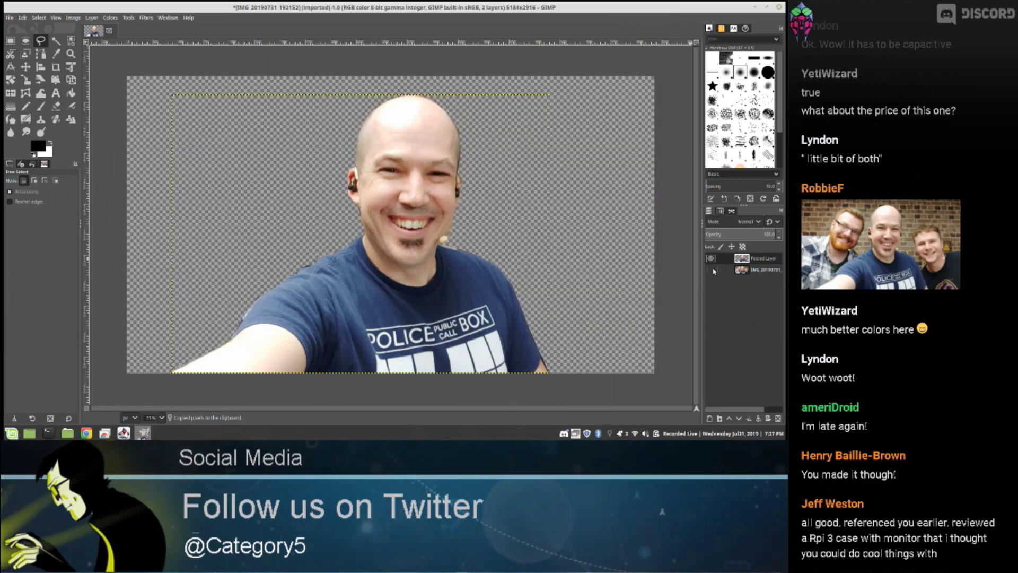
pyautogui.click(711, 270)
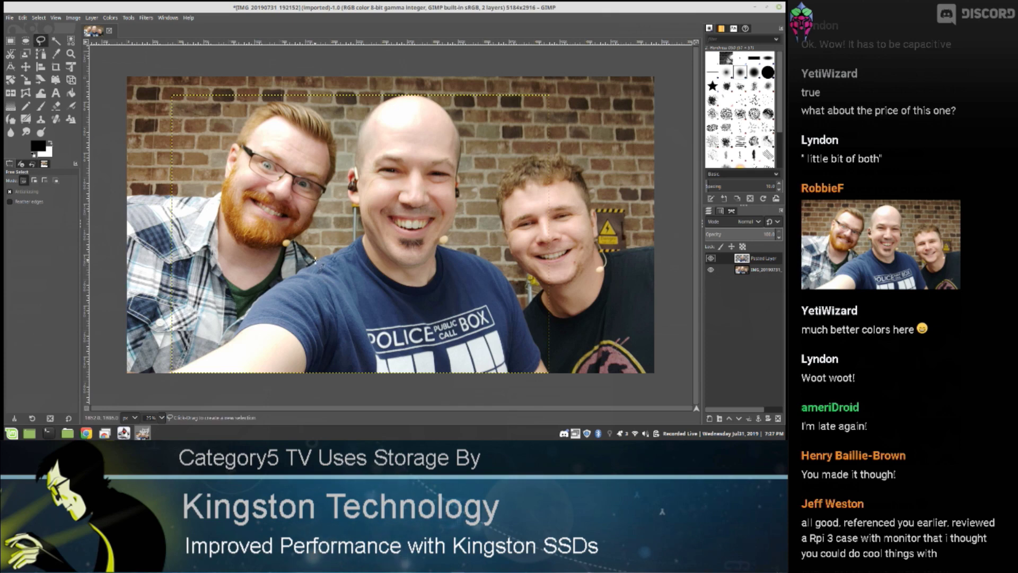
# Outline the bearded man in the plaid shirt with Free Select, cutting through the overlapping arm, and close the selection.
pyautogui.click(332, 269)
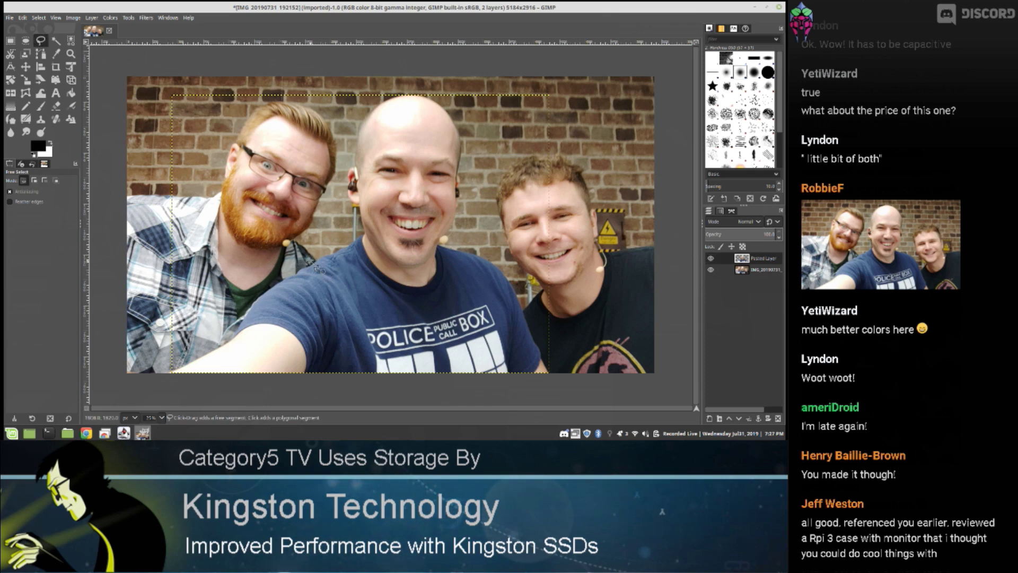
pyautogui.click(304, 245)
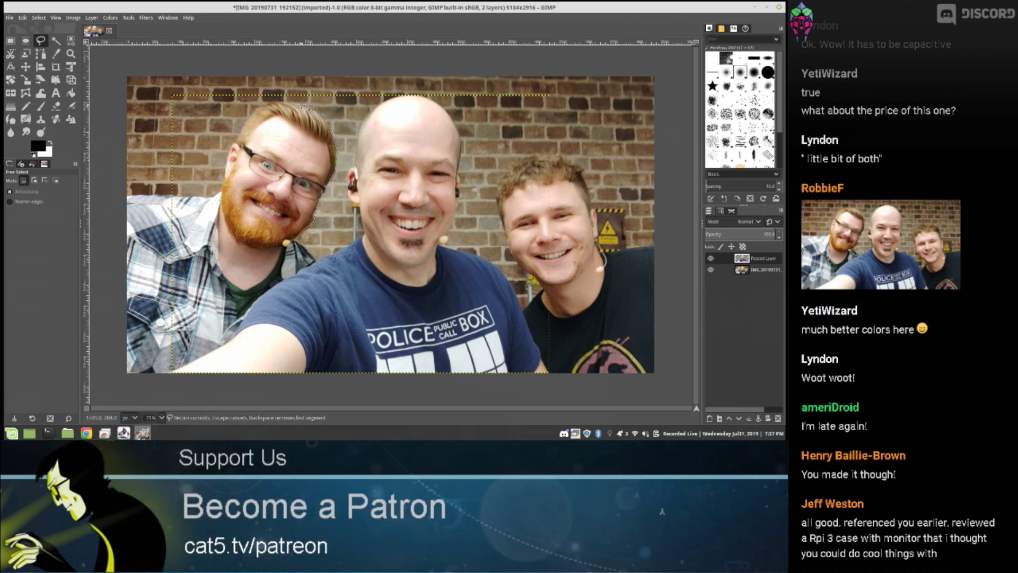
pyautogui.click(263, 110)
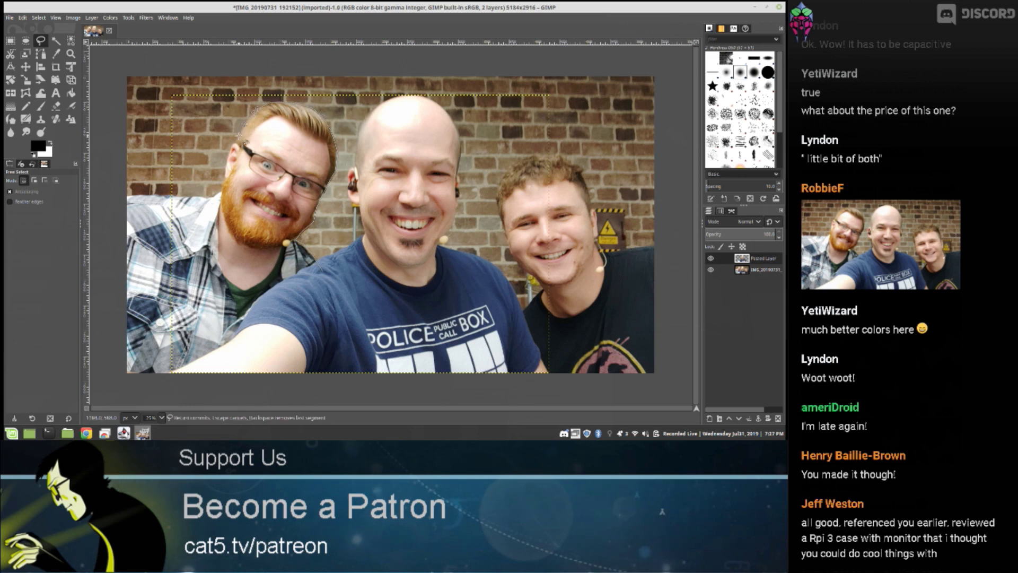
pyautogui.click(237, 142)
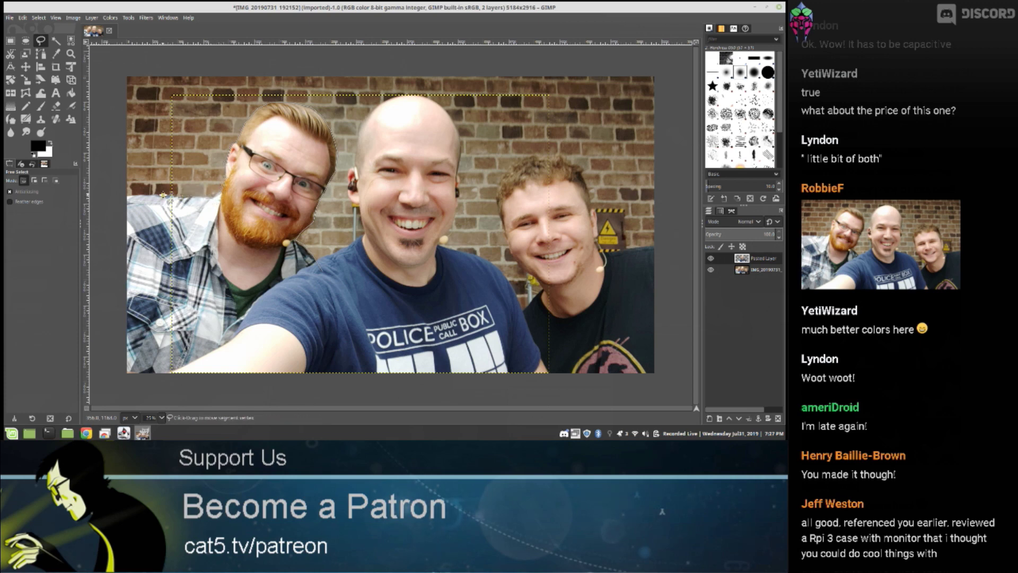
pyautogui.click(111, 402)
pyautogui.click(290, 387)
pyautogui.press('Return')
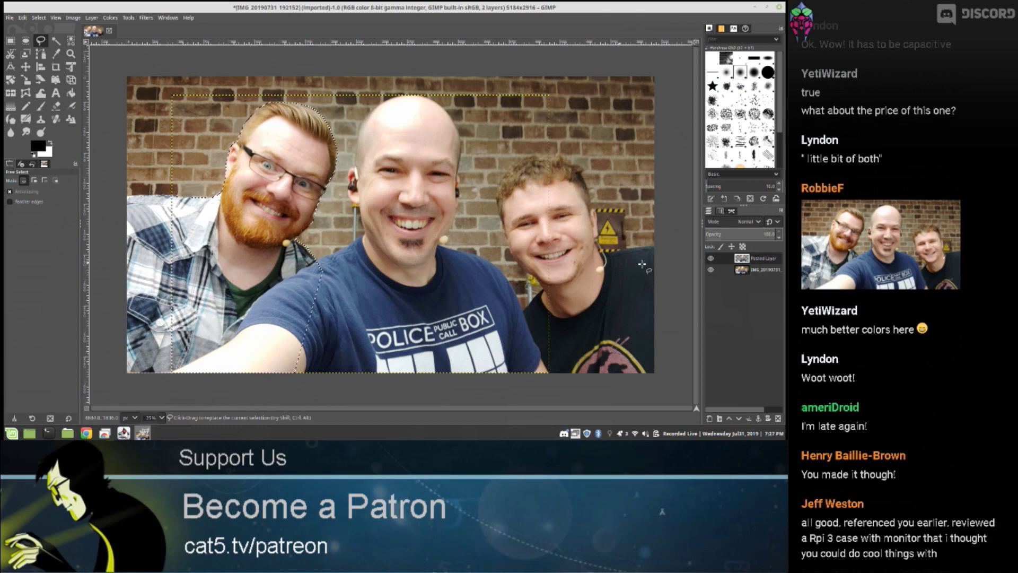
# Copy the bearded man's selection from the original photo layer and paste it onto a new layer.
pyautogui.click(754, 270)
pyautogui.press('pageup')
pyautogui.click(756, 270)
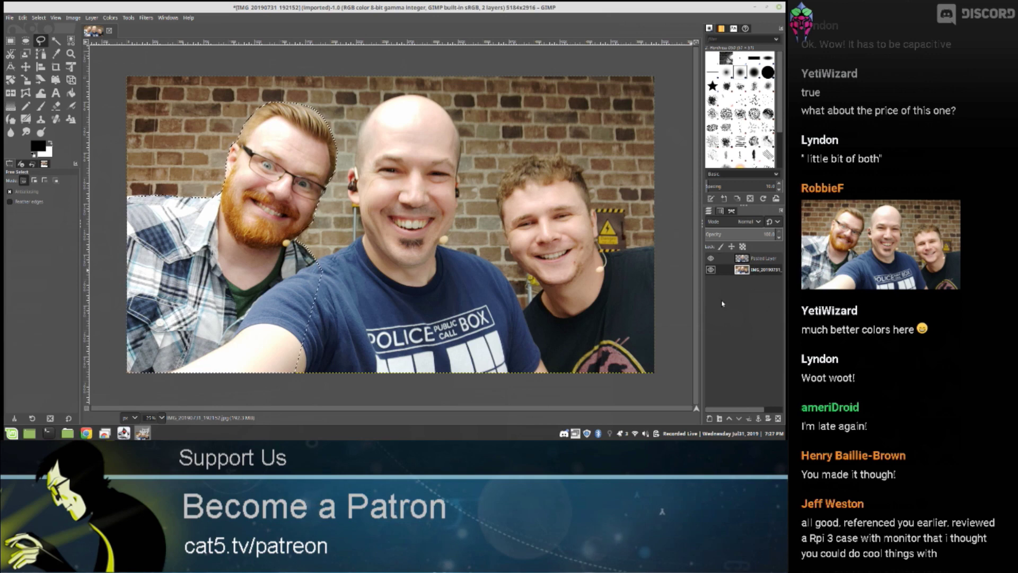
pyautogui.hotkey('ctrl', 'c')
pyautogui.hotkey('ctrl', 'v')
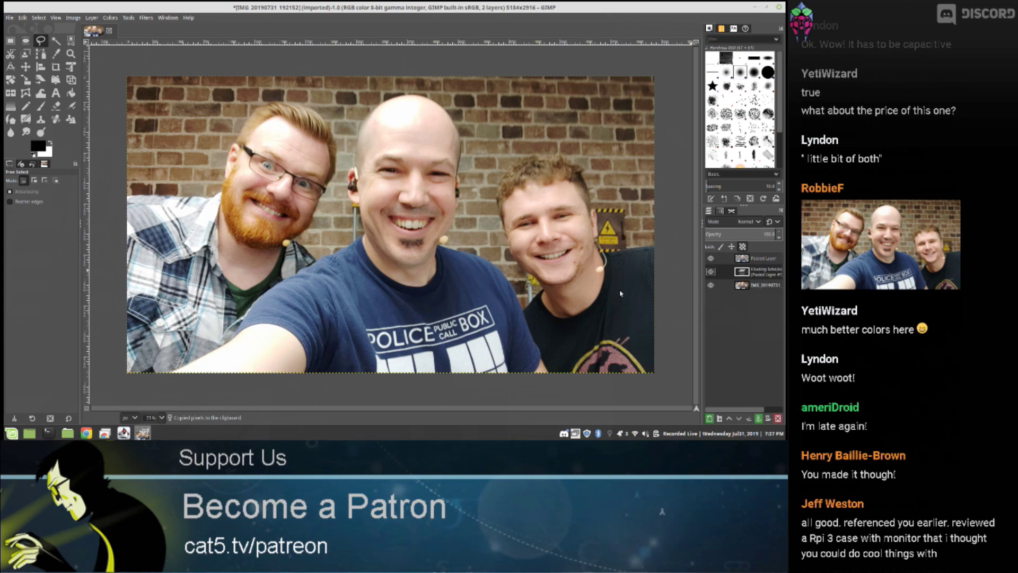
pyautogui.rightClick(512, 262)
pyautogui.moveTo(552, 321)
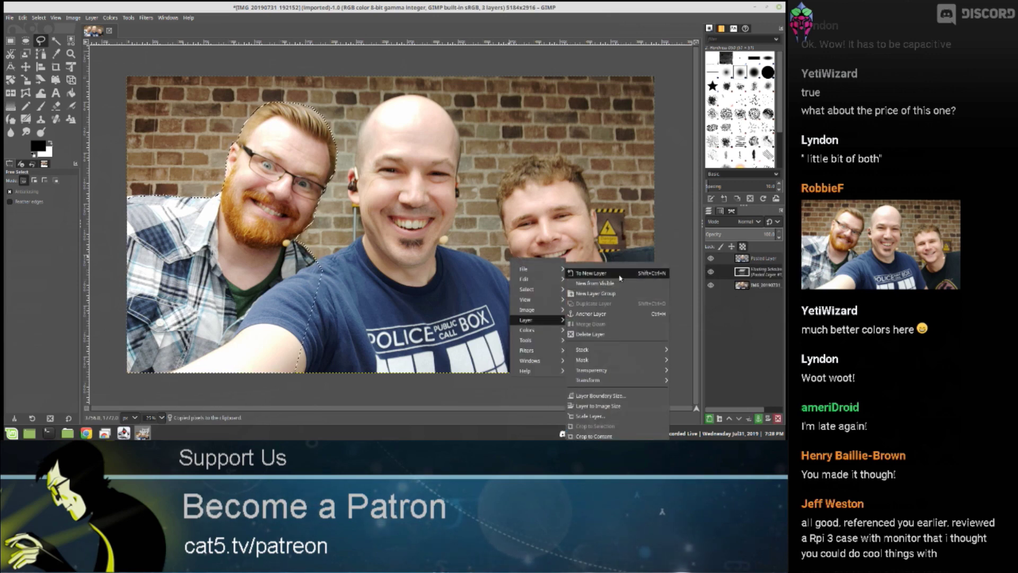
pyautogui.click(589, 269)
# Check both cutouts by toggling the pasted layers with the original photo hidden, and show the original photo layer again.
pyautogui.click(710, 281)
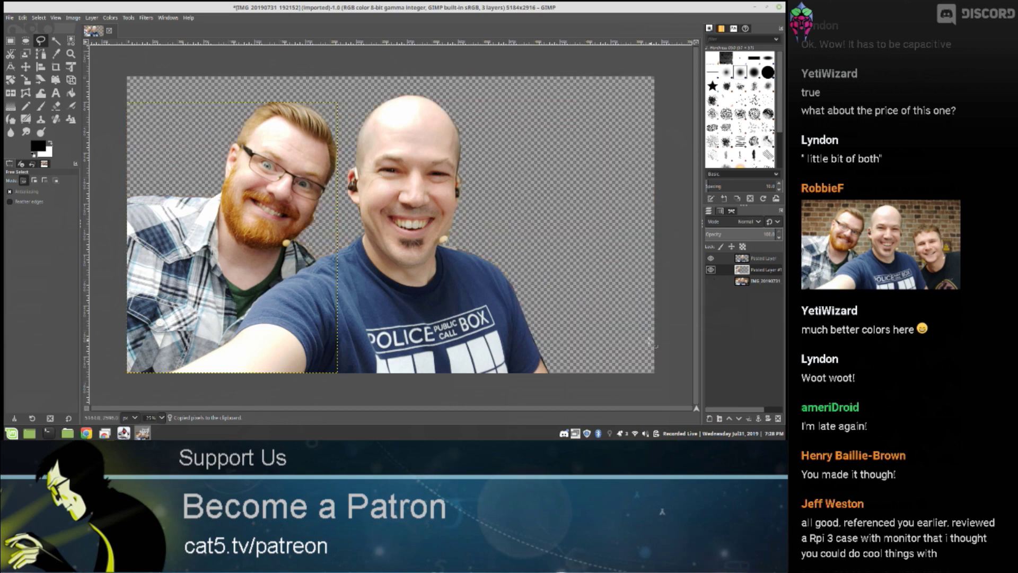
pyautogui.click(711, 269)
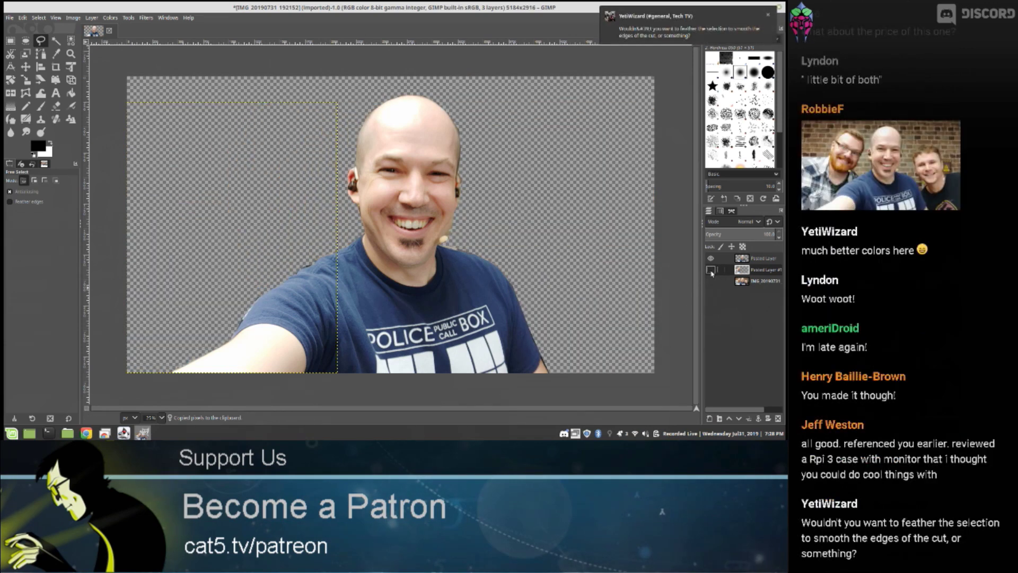
pyautogui.click(711, 270)
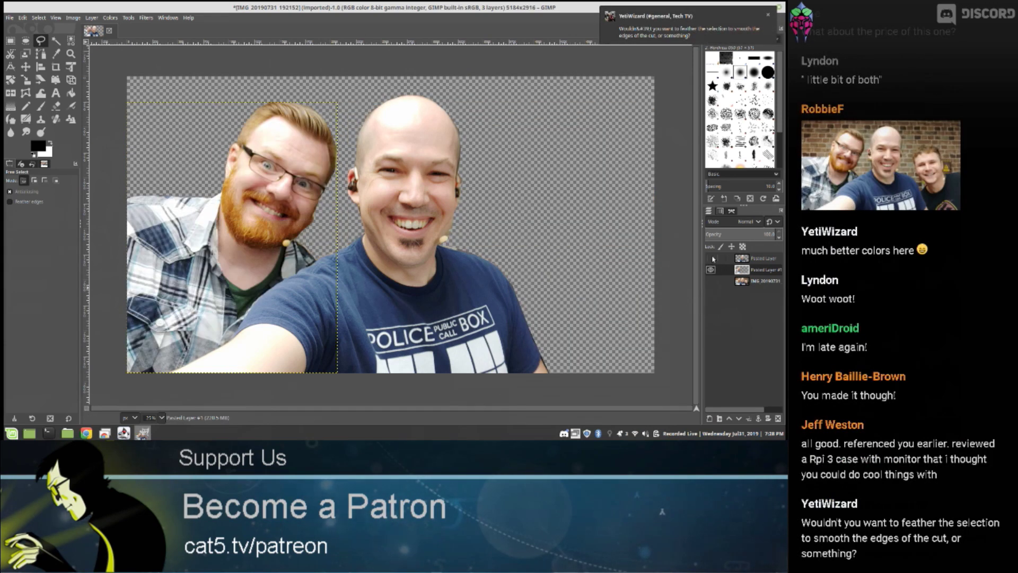
pyautogui.click(711, 259)
pyautogui.click(712, 258)
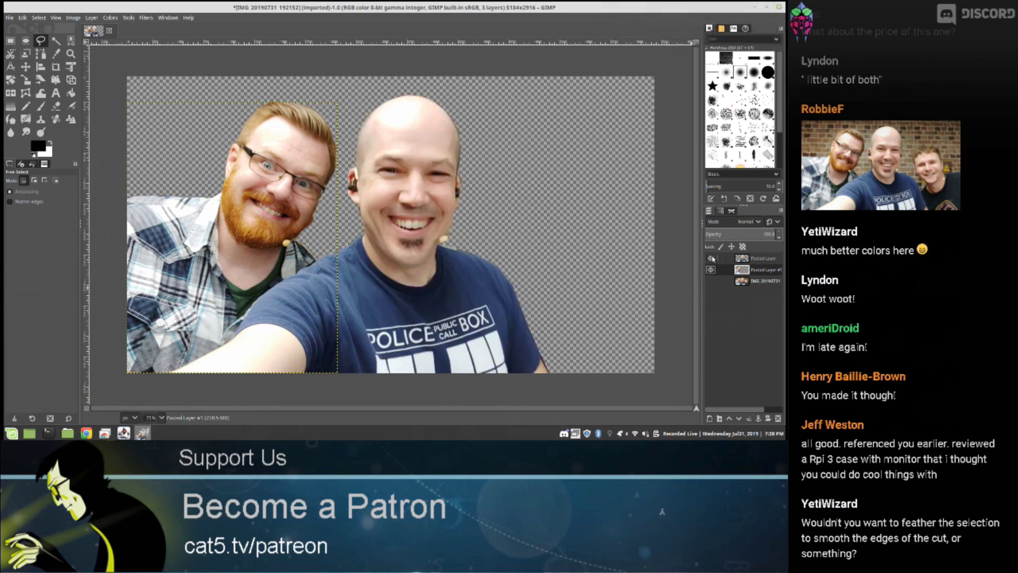
pyautogui.click(711, 281)
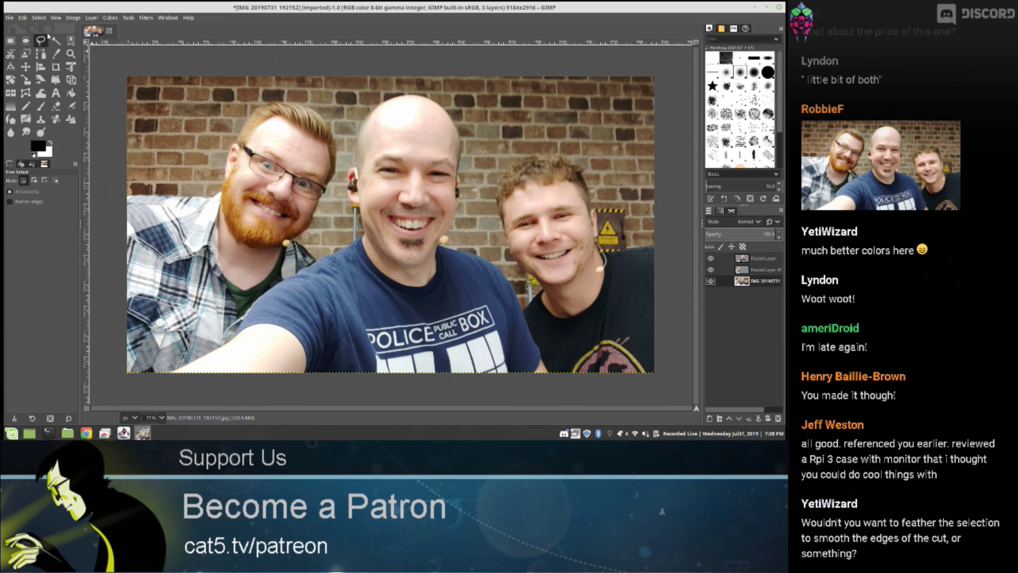
# Outline the man in the black shirt with Free Select, running past the photo's edges, and close the selection.
pyautogui.click(517, 316)
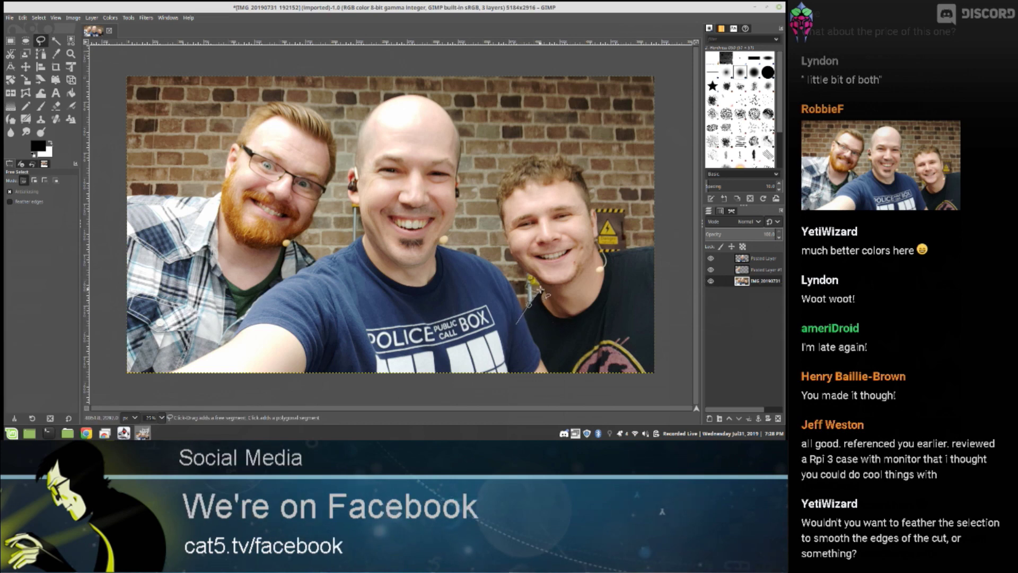
pyautogui.moveTo(542, 289); pyautogui.dragTo(508, 252)
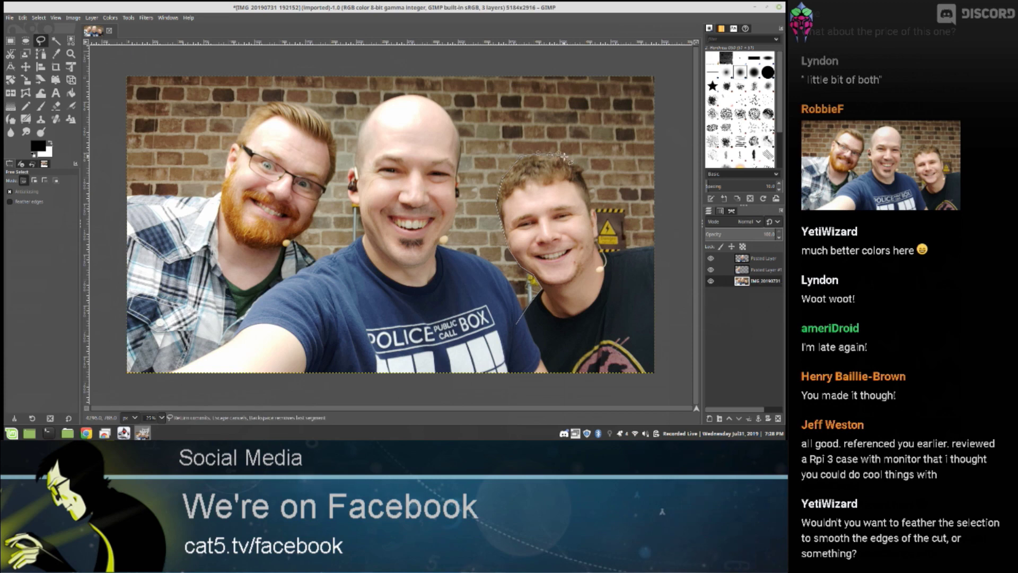
pyautogui.moveTo(578, 168); pyautogui.dragTo(594, 207)
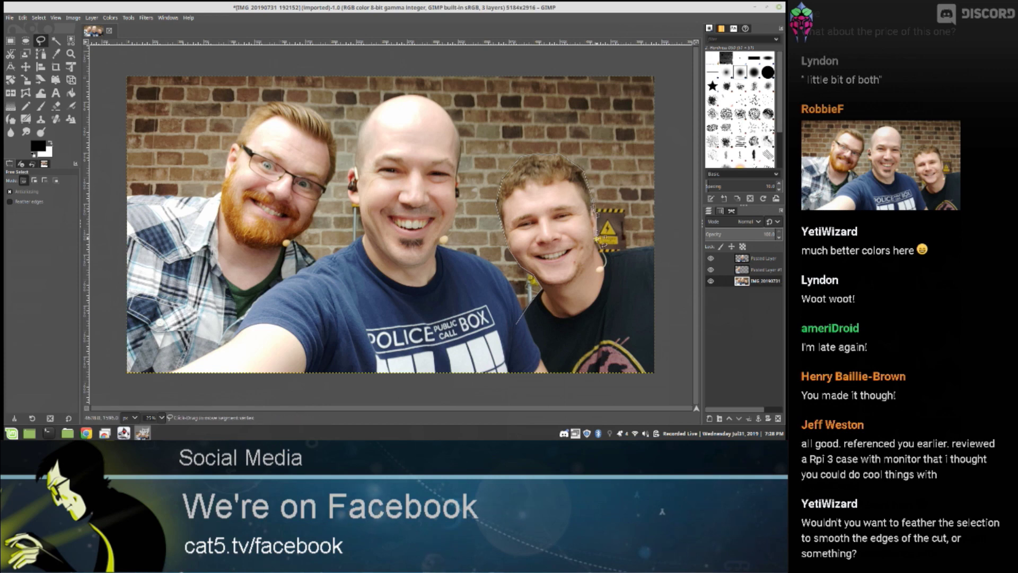
pyautogui.click(657, 244)
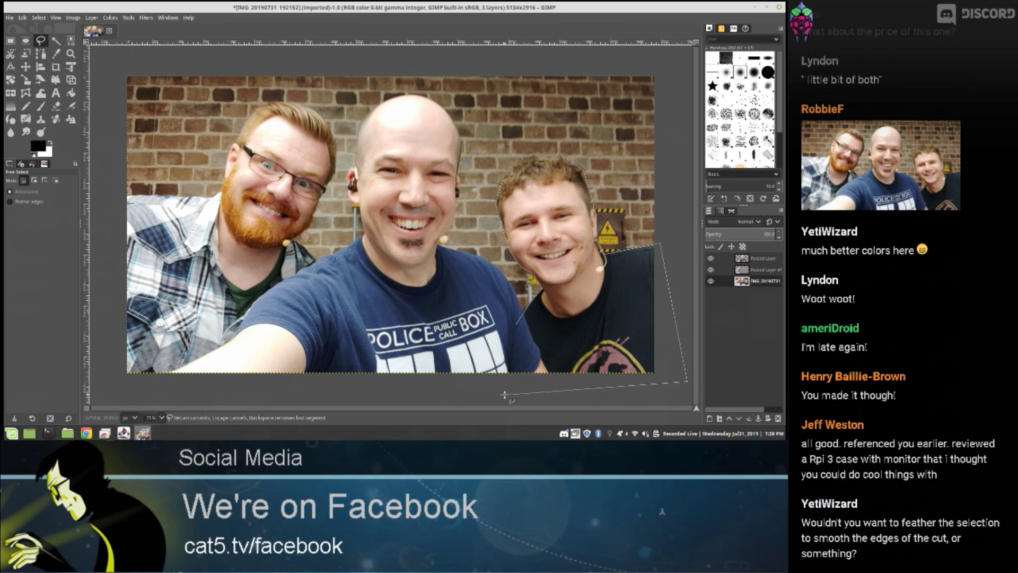
pyautogui.press('Return')
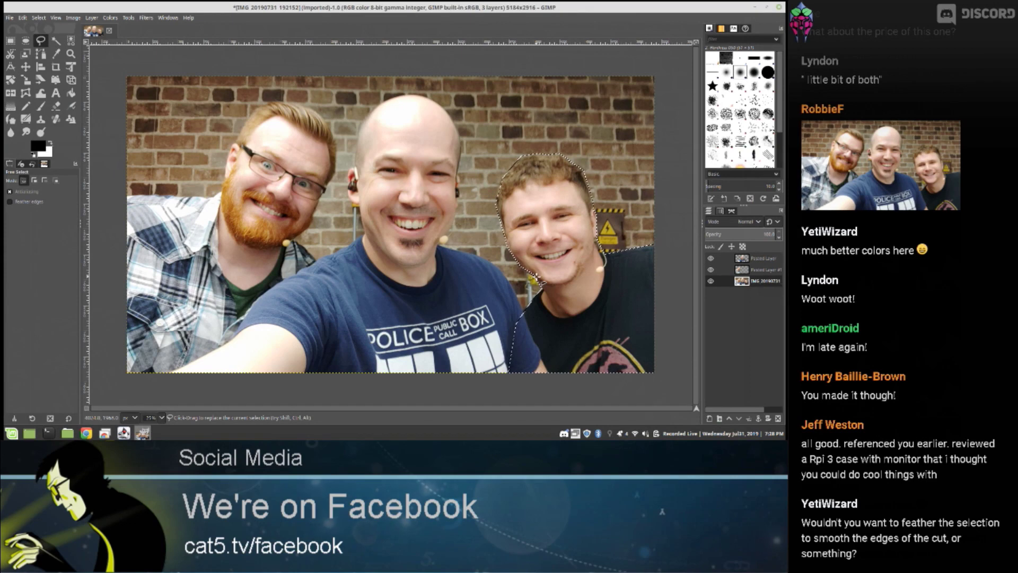
# Copy the selected man in the black shirt onto a new layer and hide the original photo layer.
pyautogui.press('ctrl')
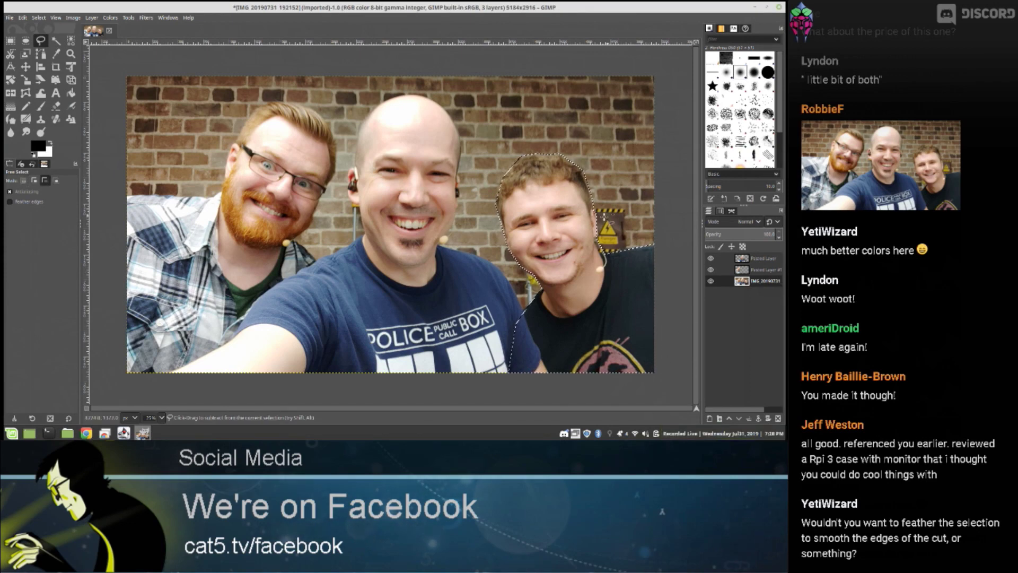
pyautogui.hotkey('ctrl', 'c')
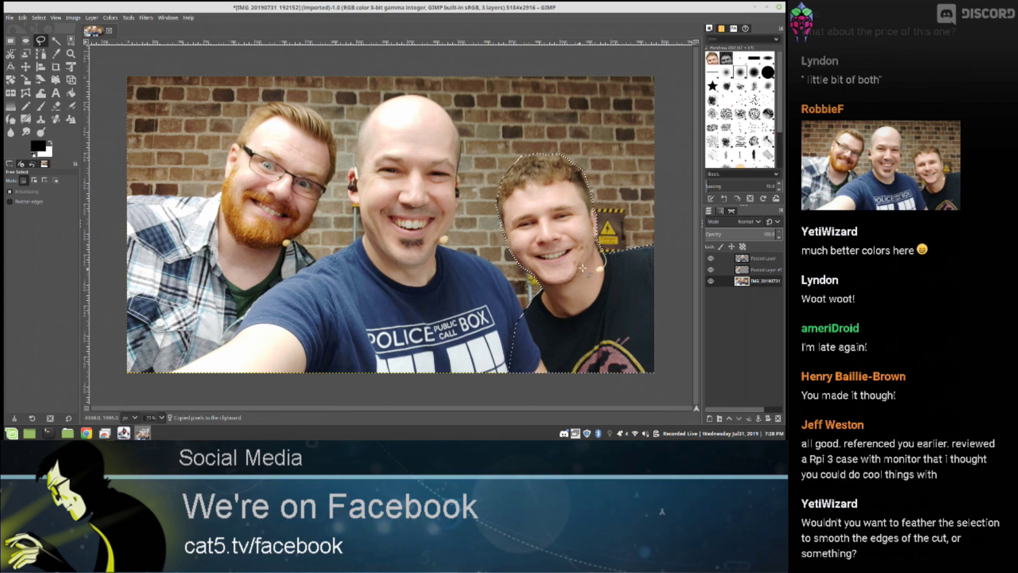
pyautogui.hotkey('ctrl', 'v')
pyautogui.rightClick(588, 291)
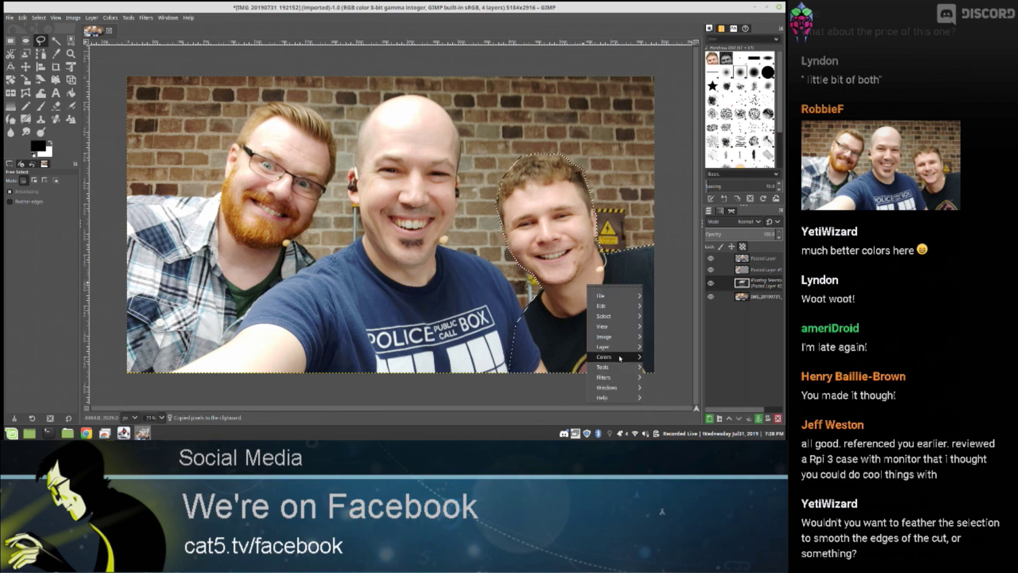
pyautogui.moveTo(615, 346)
pyautogui.click(684, 275)
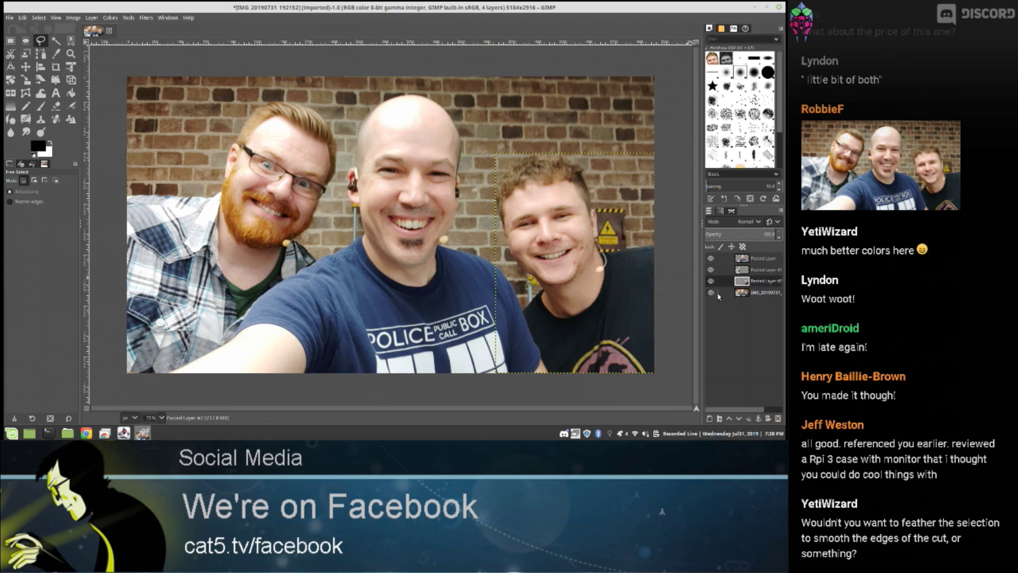
pyautogui.click(711, 293)
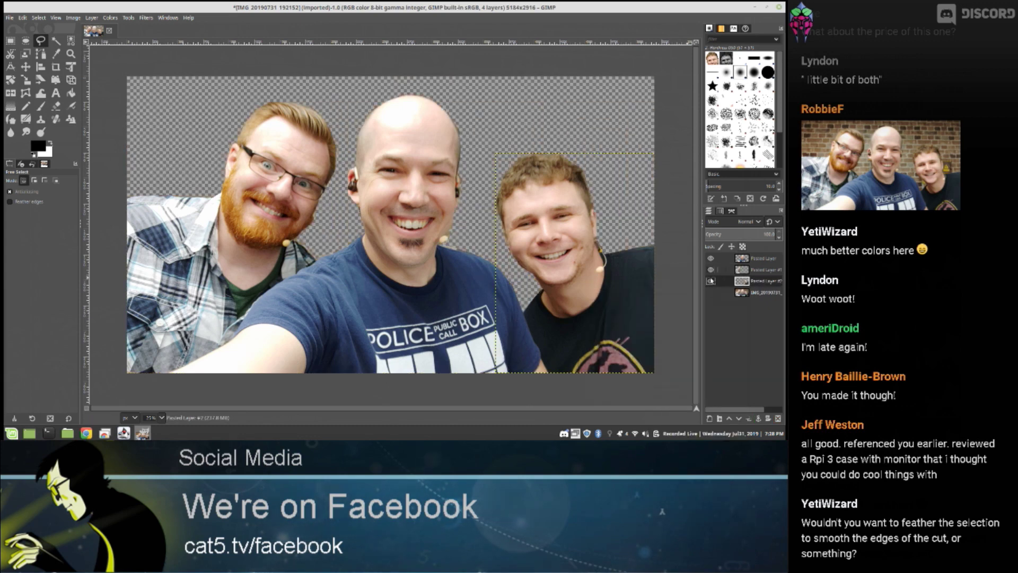
# Check the three cutouts by toggling the visibility of each pasted layer off and back on.
pyautogui.click(711, 281)
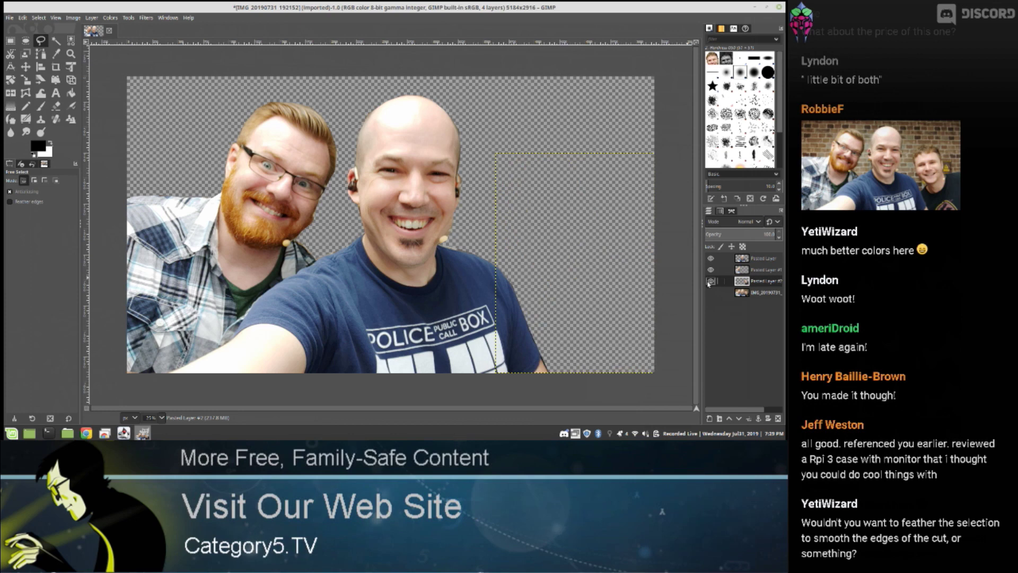
pyautogui.click(710, 281)
pyautogui.click(711, 269)
pyautogui.click(711, 269)
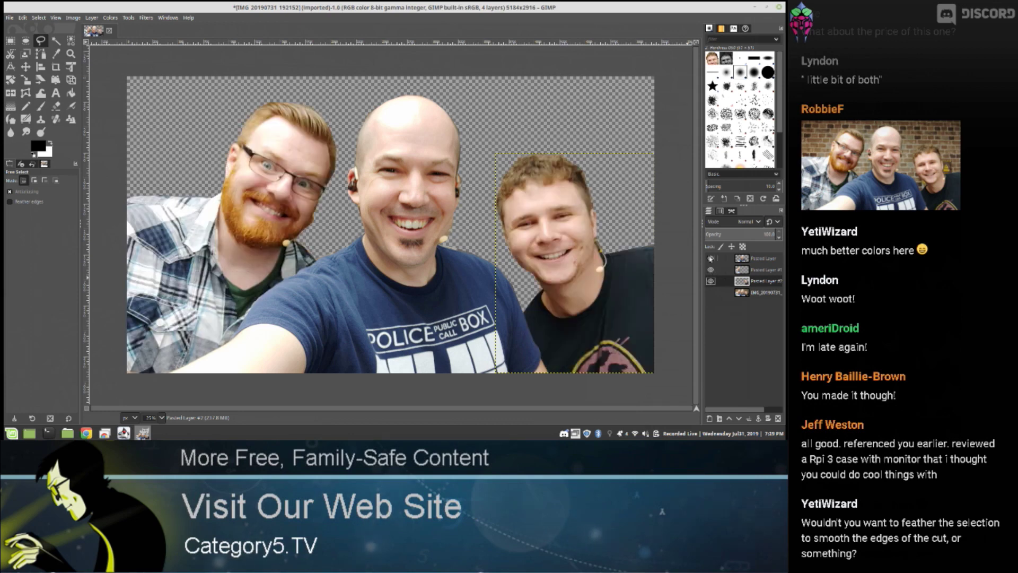
pyautogui.click(710, 259)
pyautogui.click(711, 259)
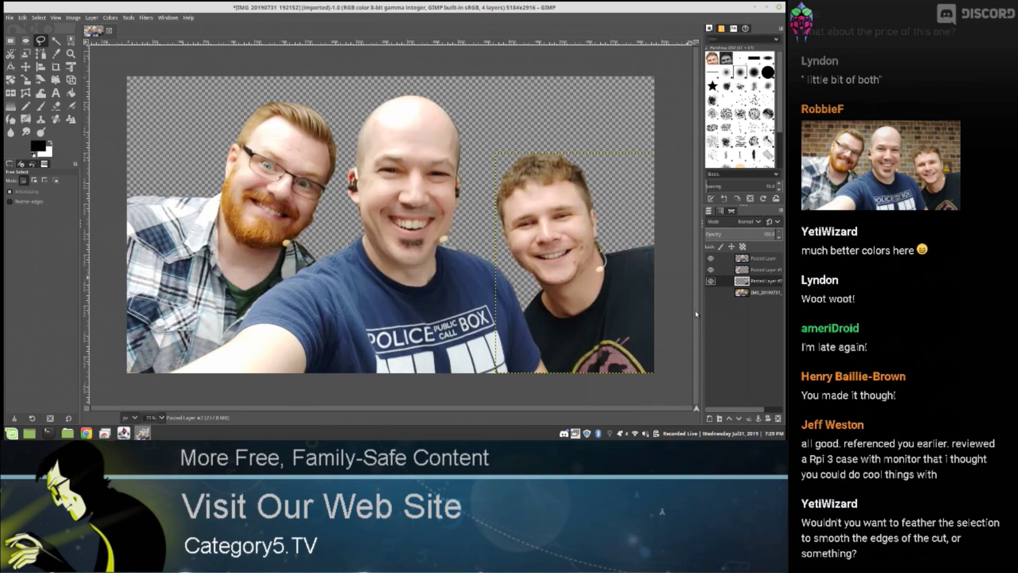
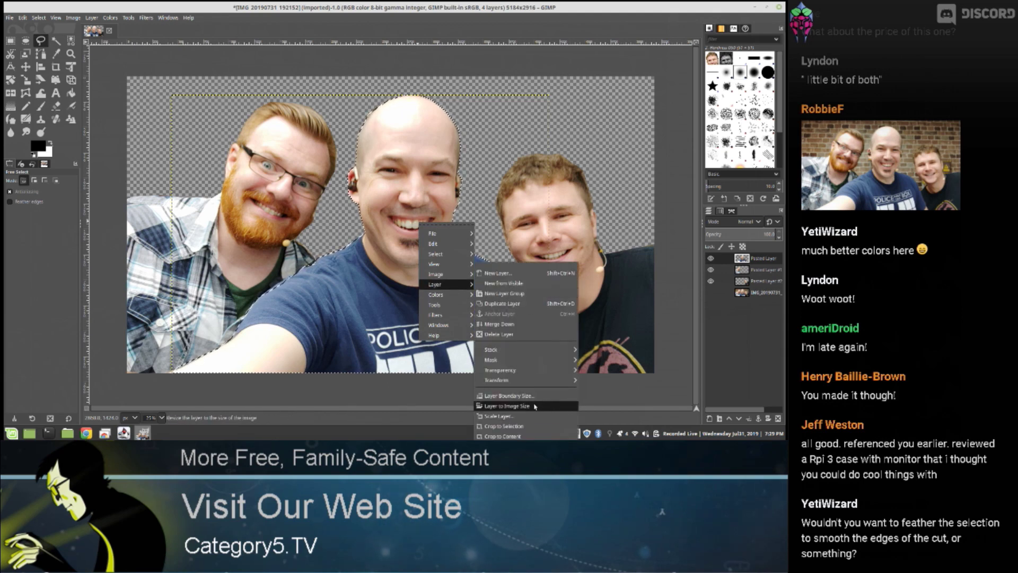
# With the bald man's layer outline selected, expand his layer to the full image size.
pyautogui.click(536, 406)
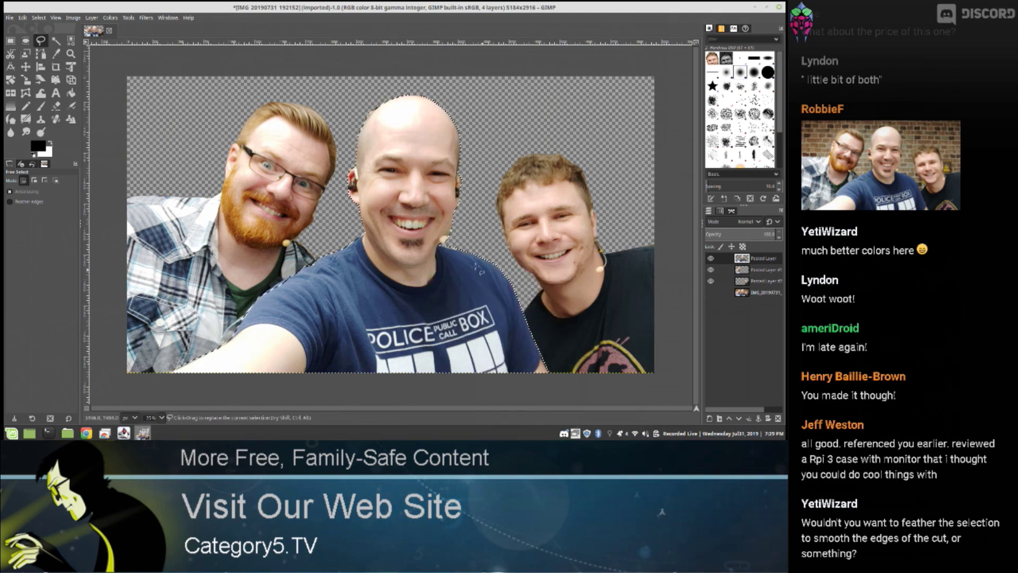
pyautogui.press('ctrl')
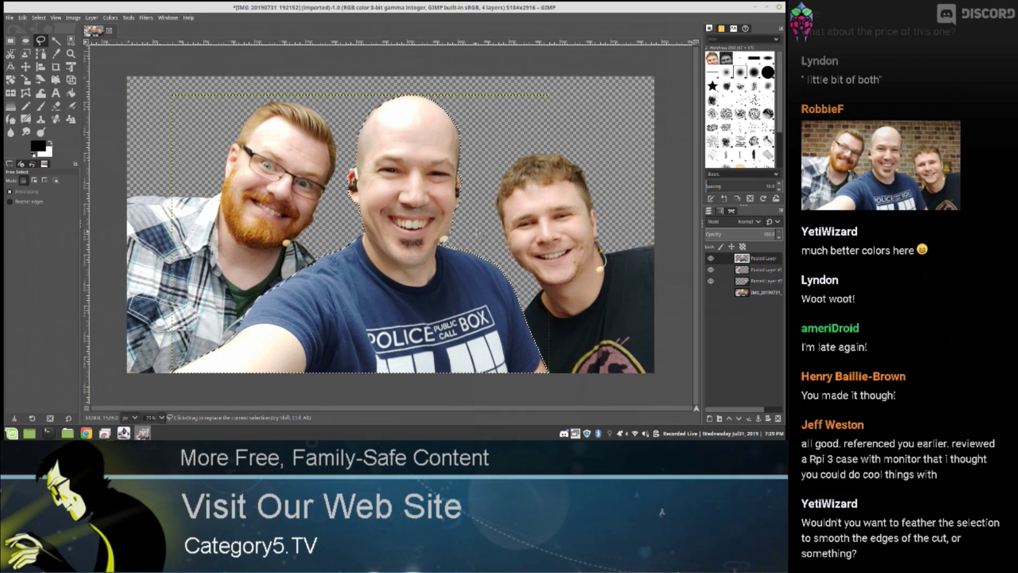
pyautogui.moveTo(493, 295)
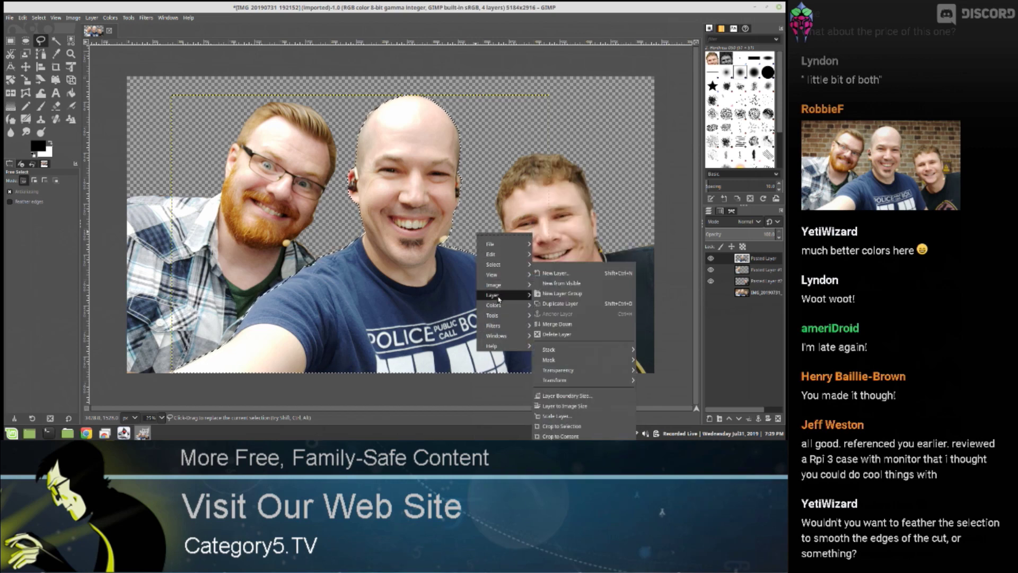
pyautogui.click(584, 405)
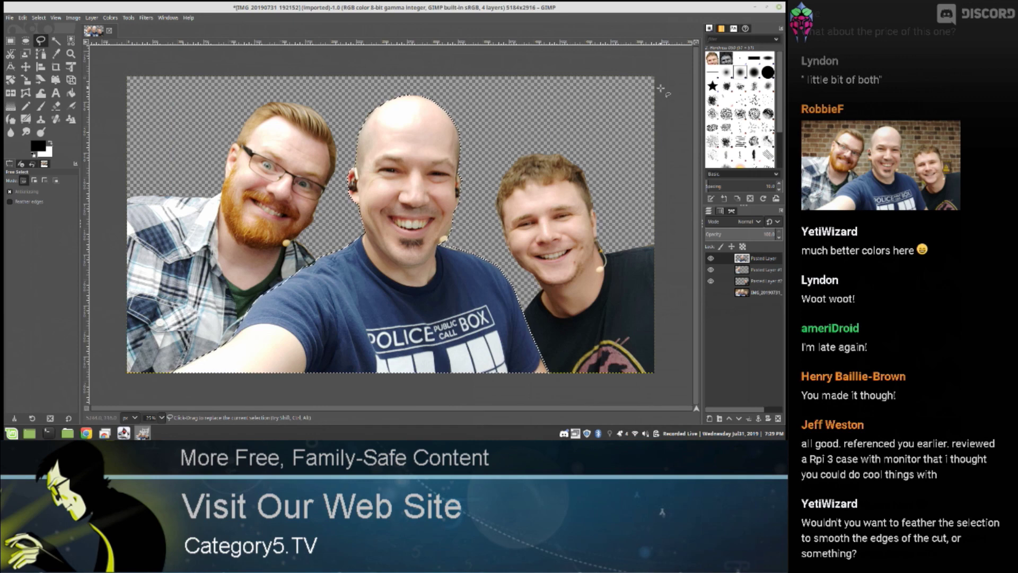
pyautogui.rightClick(761, 259)
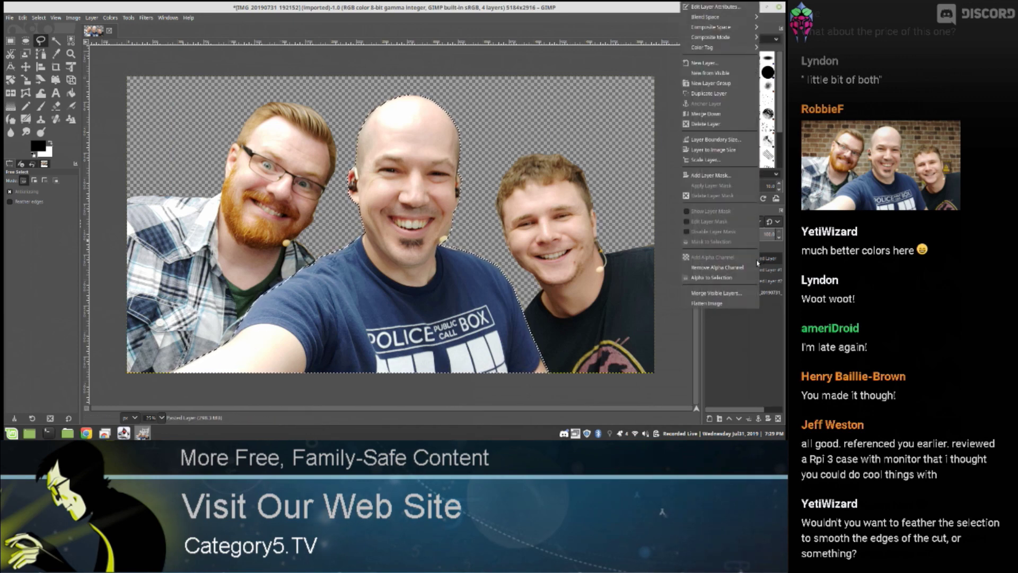
pyautogui.click(434, 17)
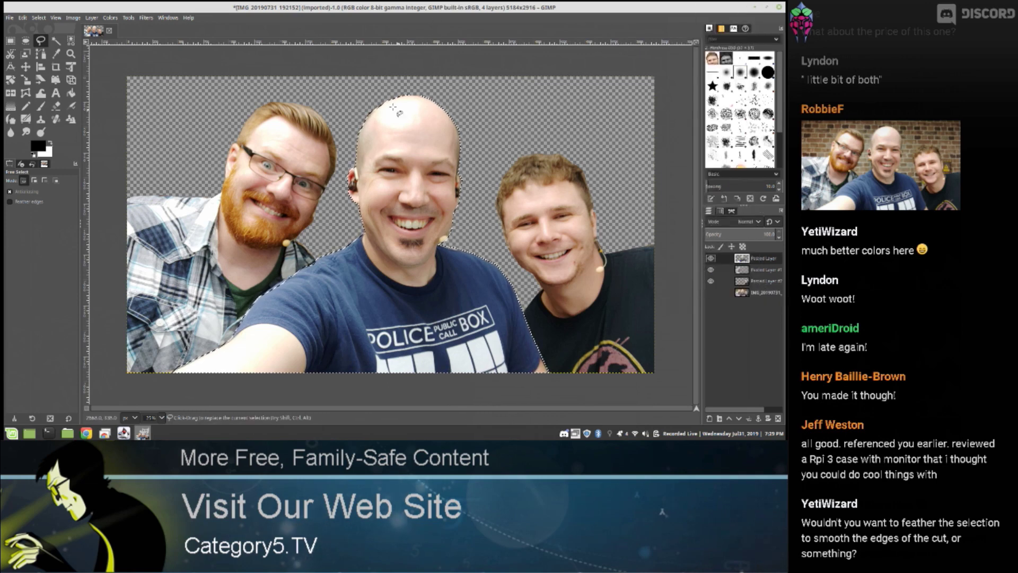
# Grow the selection around the bald man outward evenly, in pixels.
pyautogui.rightClick(403, 230)
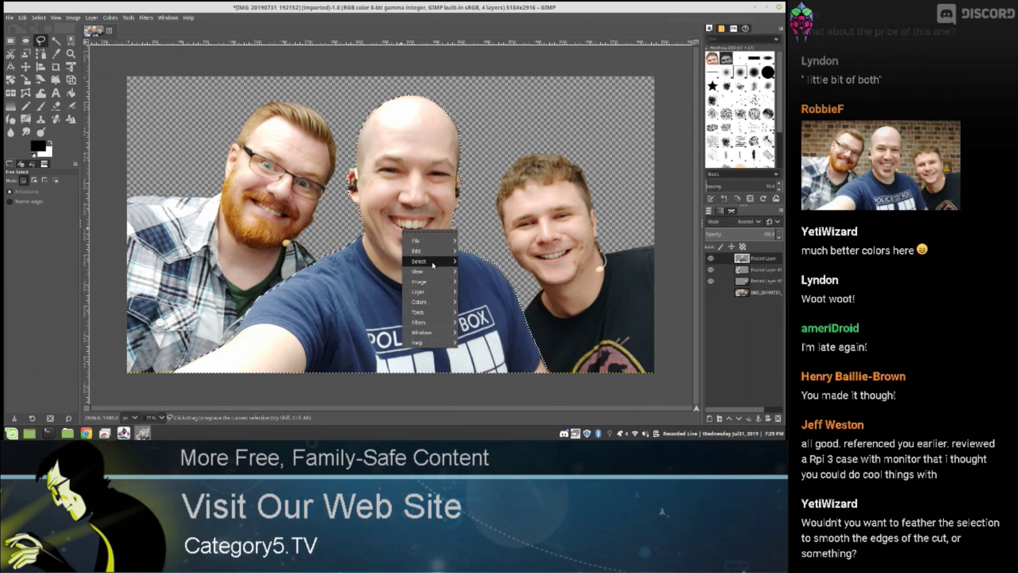
pyautogui.moveTo(433, 265)
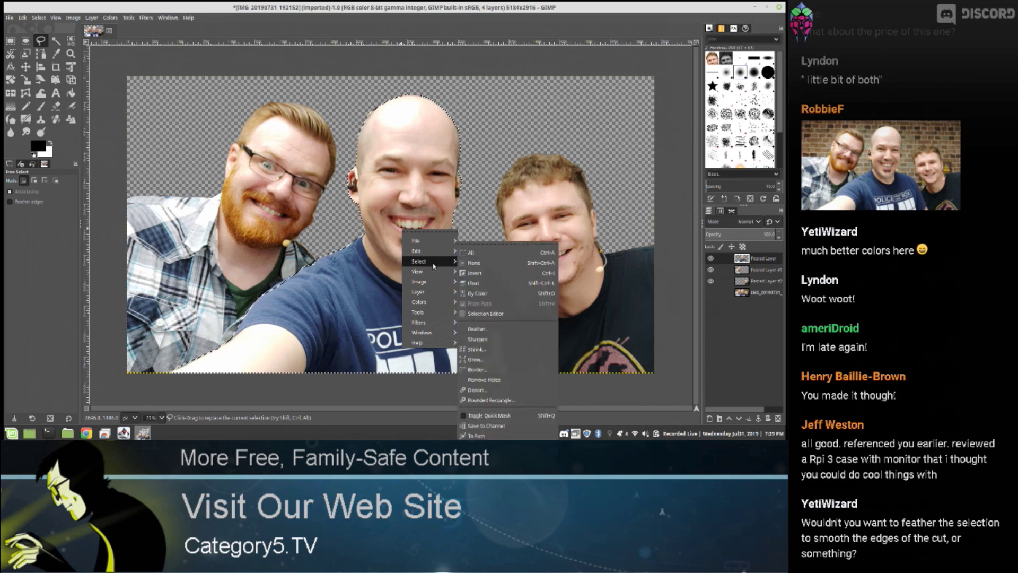
pyautogui.click(508, 360)
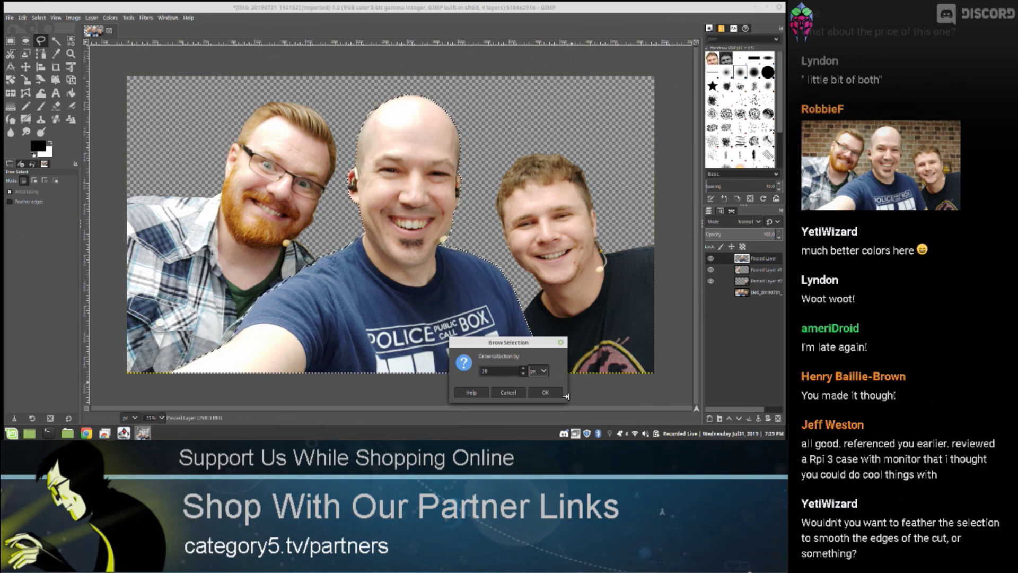
pyautogui.press('Return')
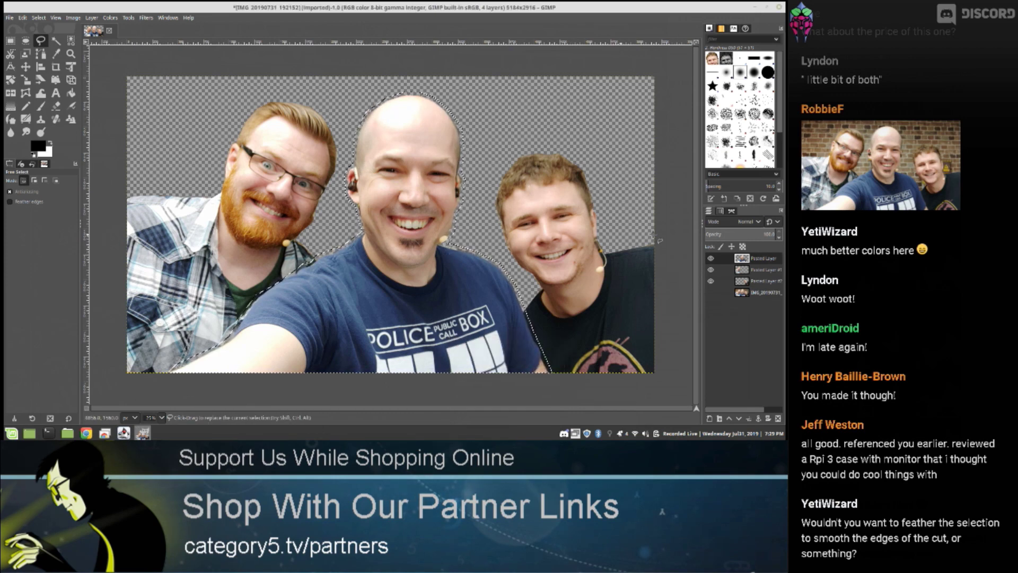
# Add a transparent 5184 x 2916 px layer directly beneath the bald man's layer.
pyautogui.click(742, 272)
pyautogui.rightClick(747, 272)
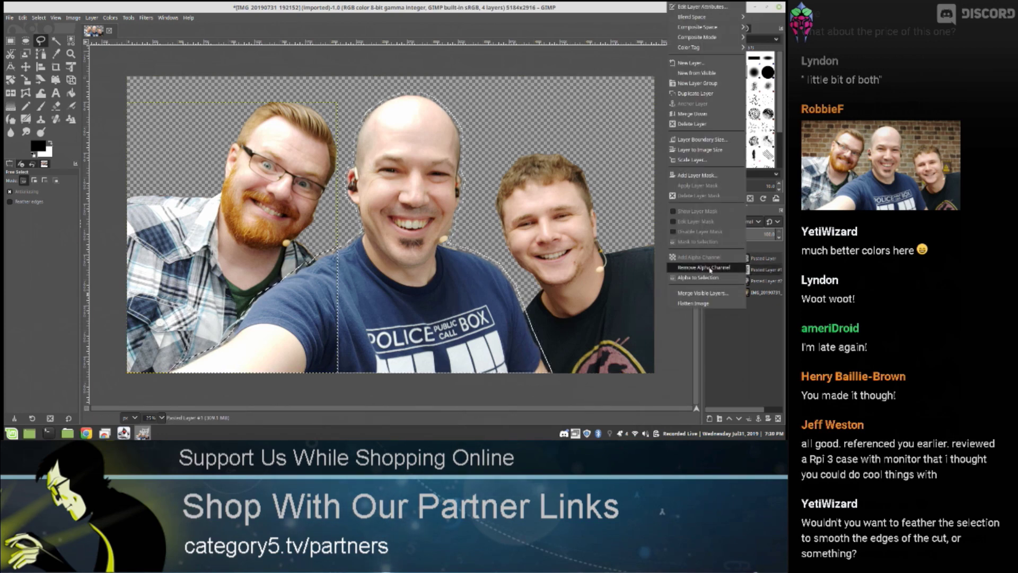
pyautogui.click(693, 62)
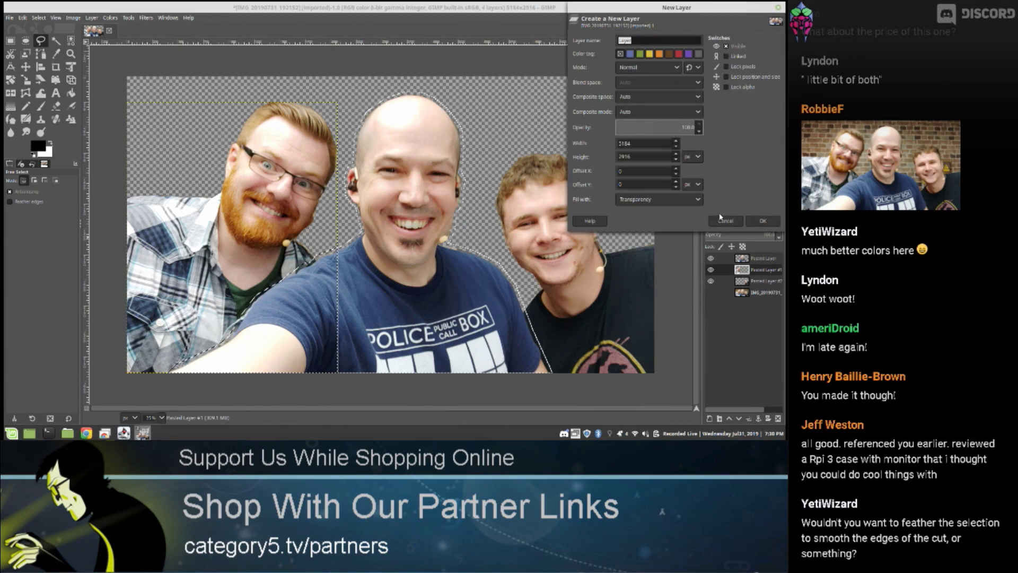
pyautogui.click(762, 220)
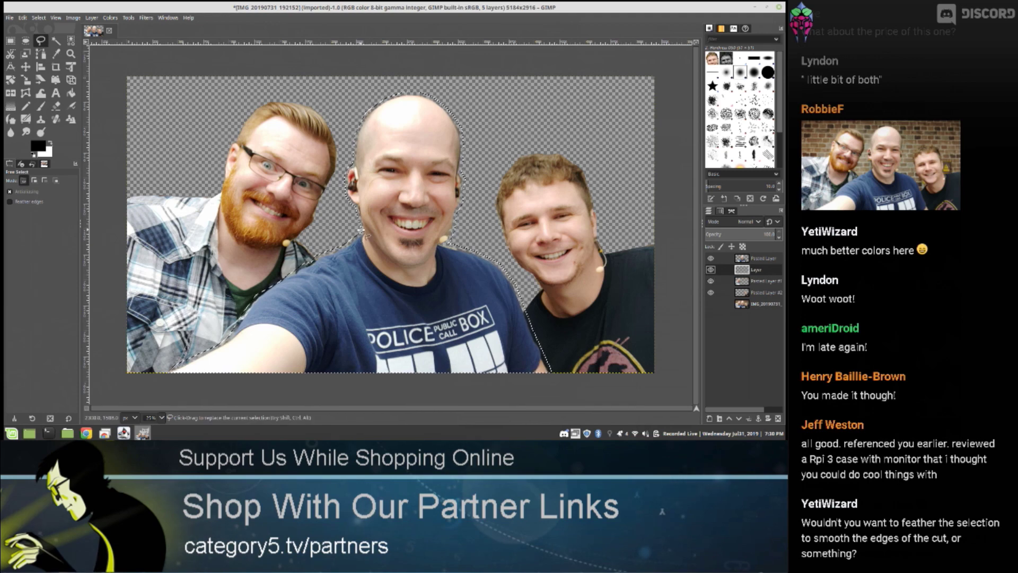
# Fill the grown selection on the new layer with the white background colour and clear the selection.
pyautogui.click(48, 151)
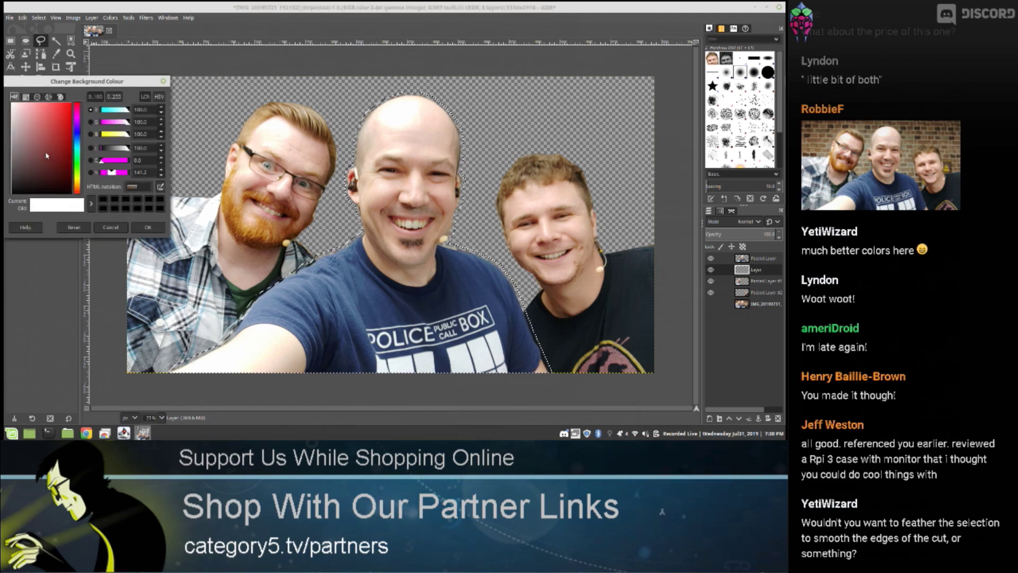
pyautogui.click(148, 227)
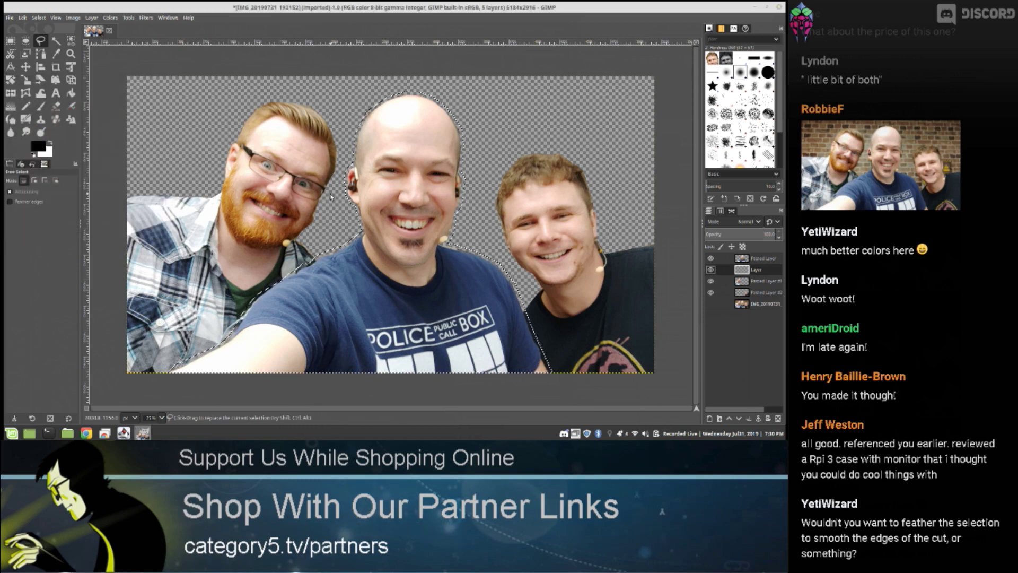
pyautogui.rightClick(331, 196)
pyautogui.moveTo(350, 217)
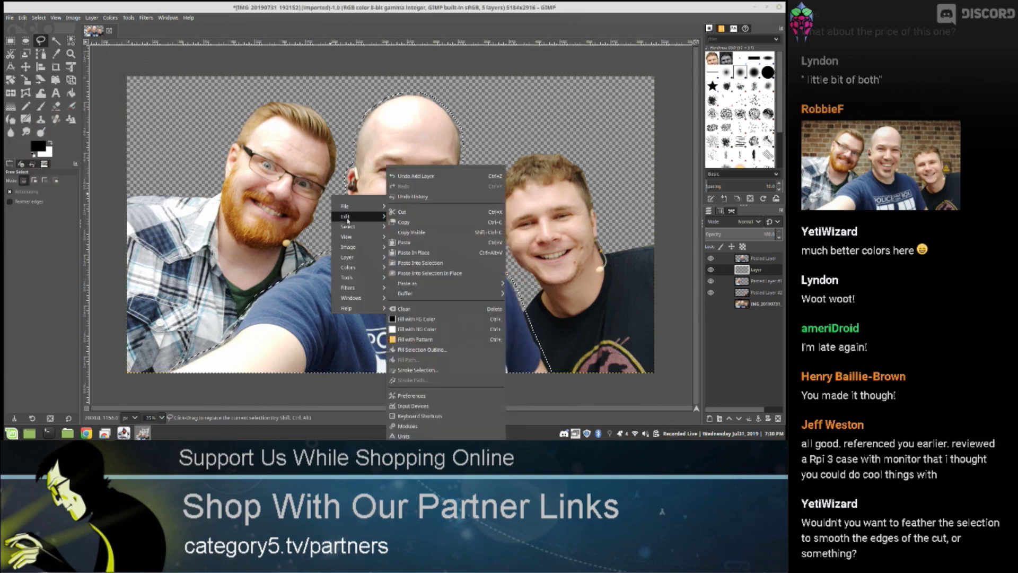
pyautogui.click(430, 329)
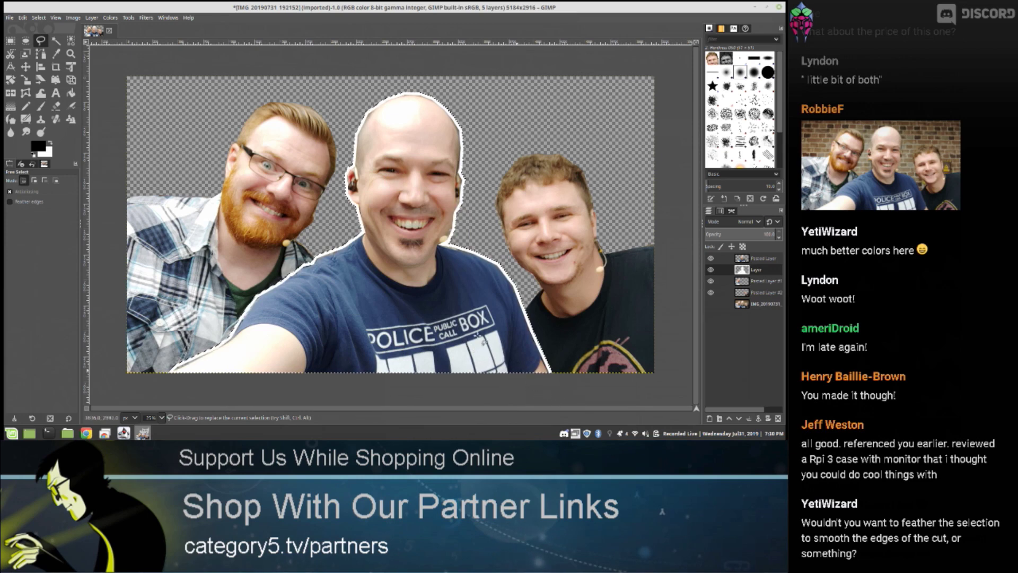
pyautogui.click(10, 41)
pyautogui.click(383, 214)
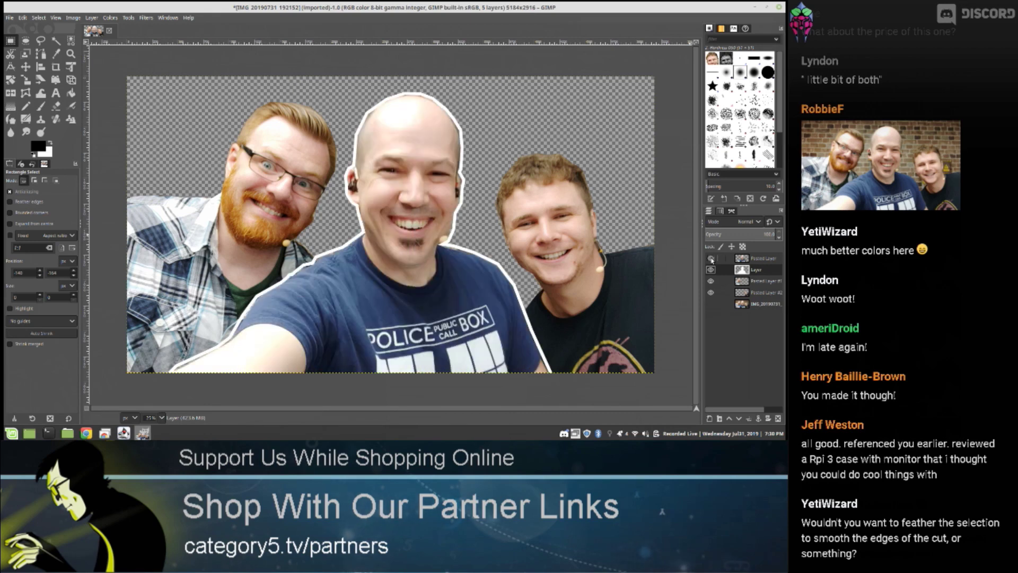
# Select the bearded man's outline from his layer's alpha and expand that layer to the full image size.
pyautogui.click(747, 283)
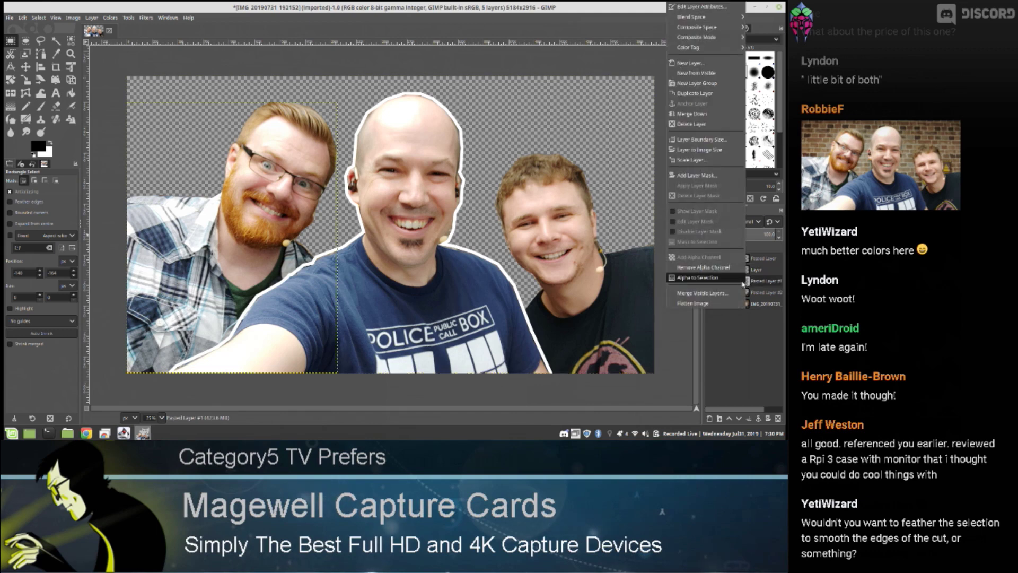
pyautogui.rightClick(267, 228)
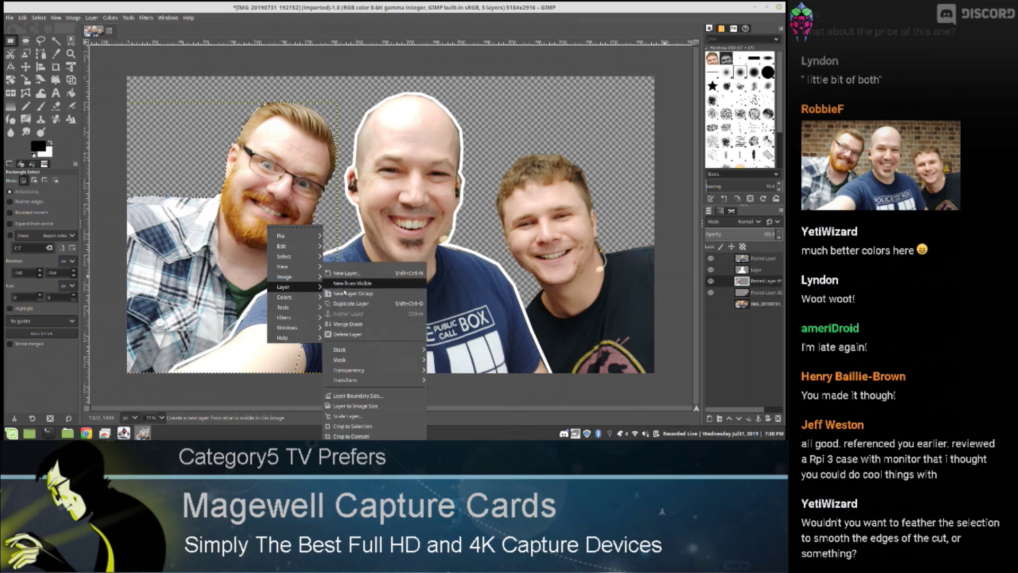
pyautogui.click(373, 413)
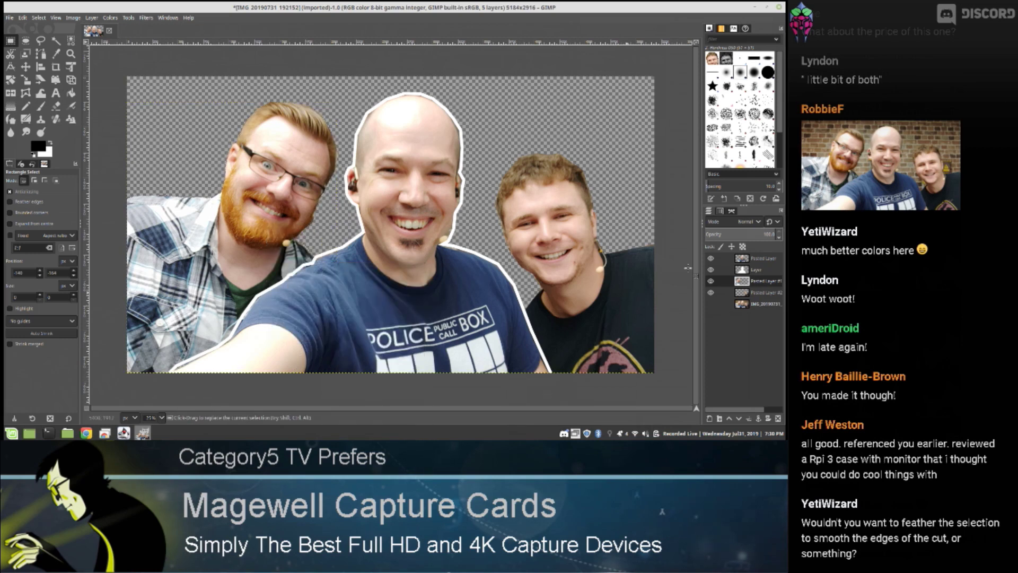
# Grow the bearded man's selection outward by the same pixel amount as for the bald man.
pyautogui.rightClick(279, 218)
pyautogui.moveTo(298, 248)
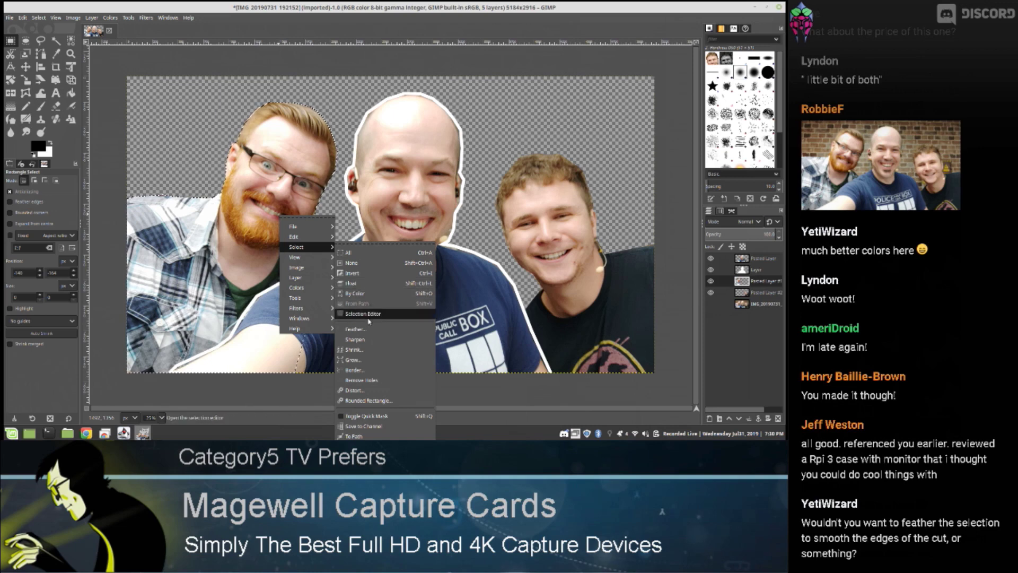
pyautogui.click(353, 359)
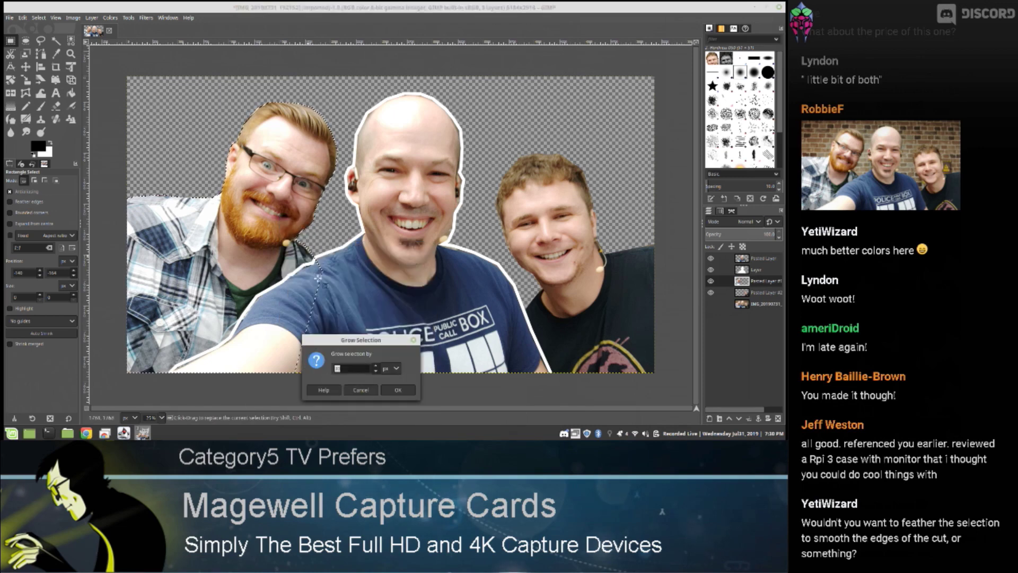
pyautogui.click(398, 394)
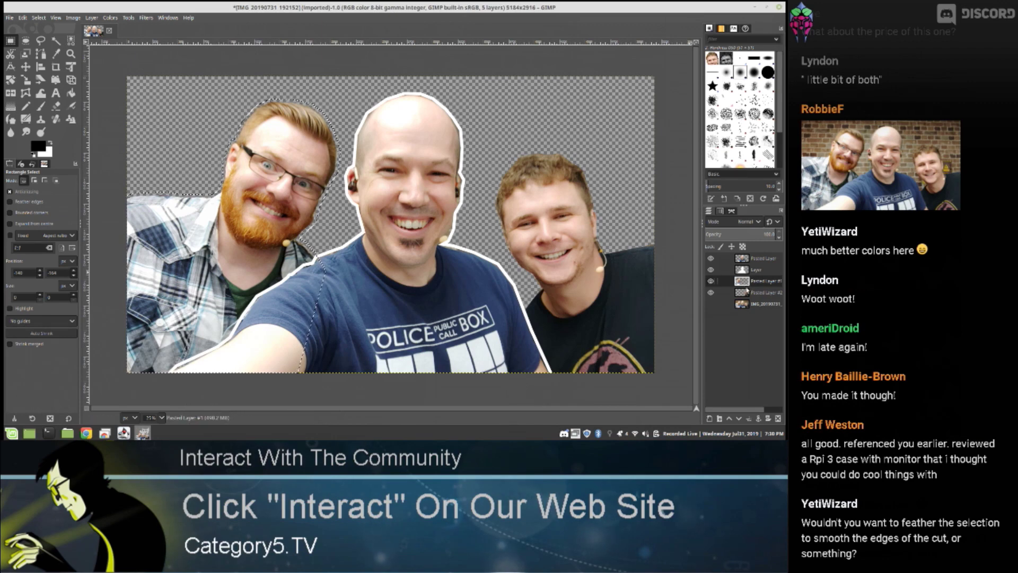
# Add a transparent 5184 x 2916 px layer beneath the bearded man's layer and fill the grown selection with white.
pyautogui.rightClick(747, 291)
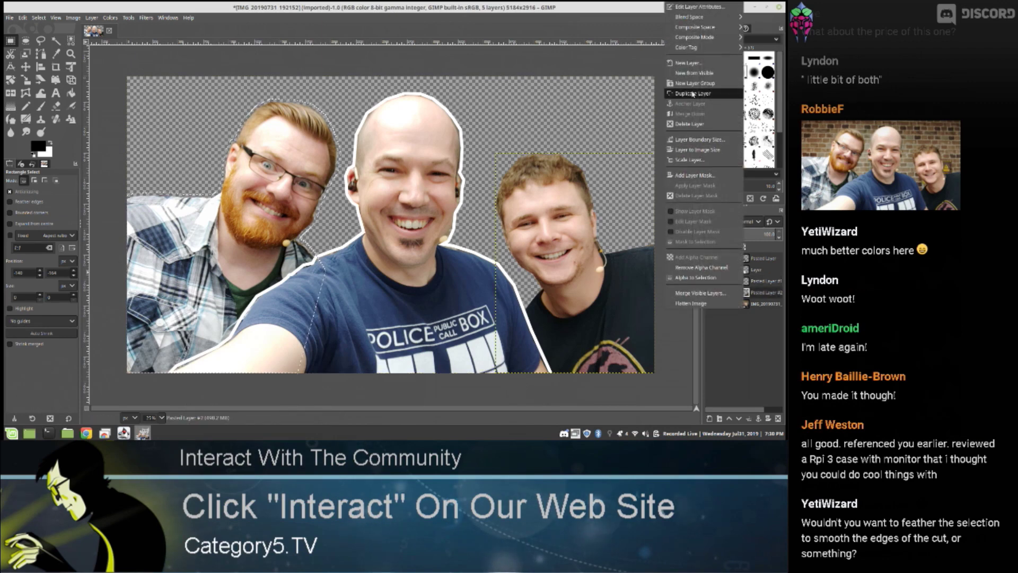
pyautogui.click(688, 63)
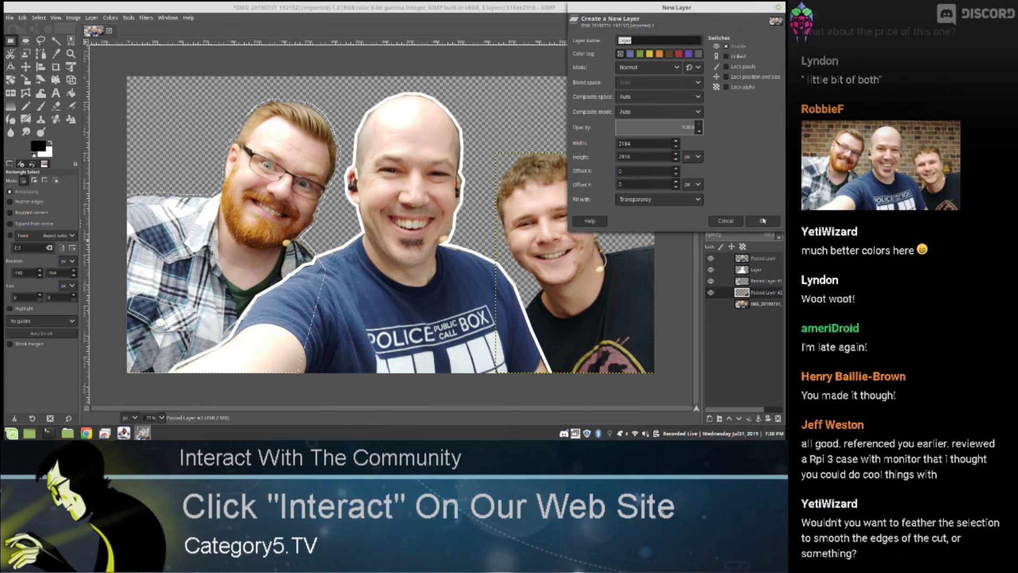
pyautogui.click(763, 221)
pyautogui.rightClick(406, 225)
pyautogui.moveTo(441, 242)
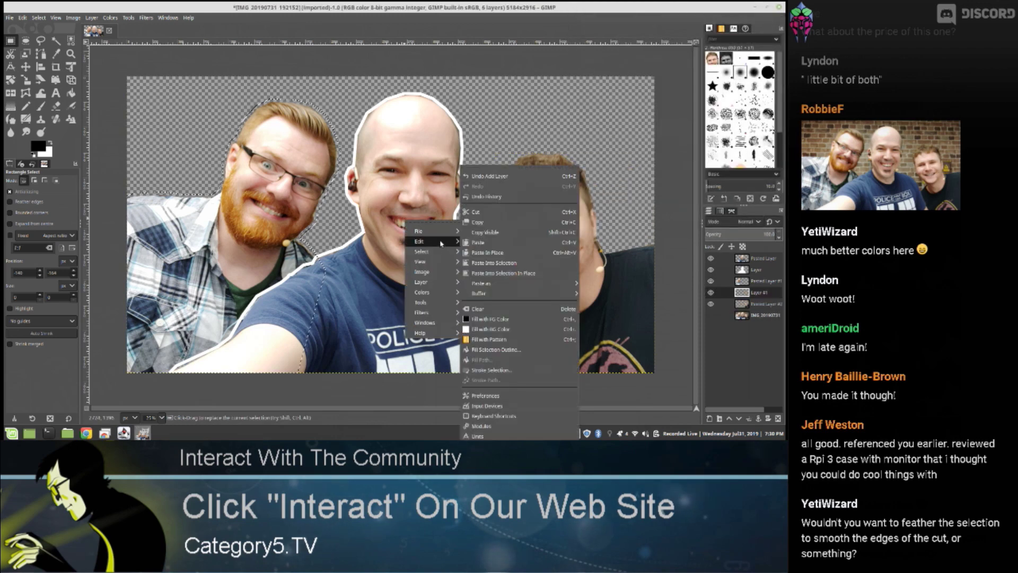
pyautogui.click(490, 329)
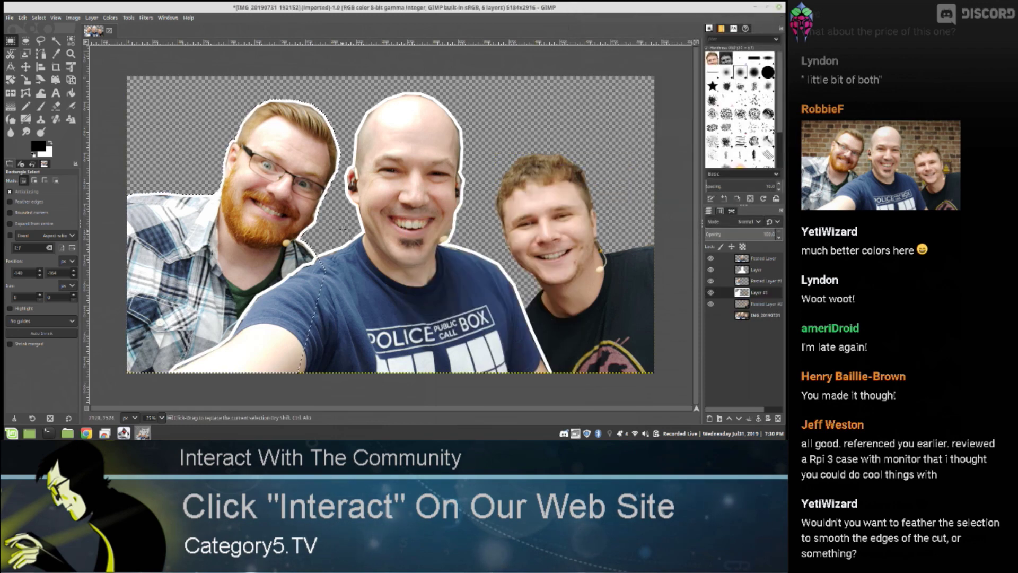
pyautogui.click(750, 304)
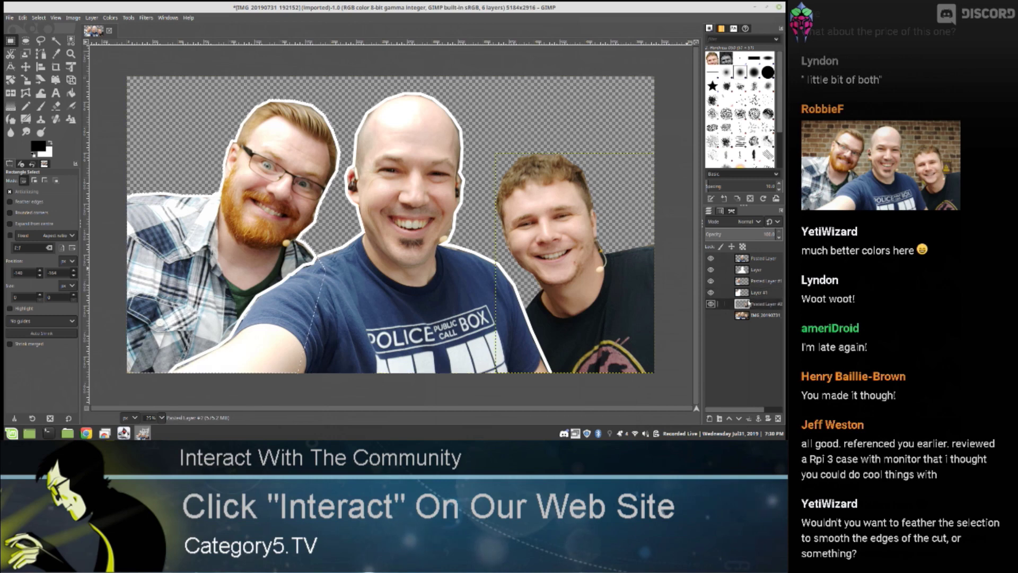
pyautogui.hotkey('ctrl', 'm')
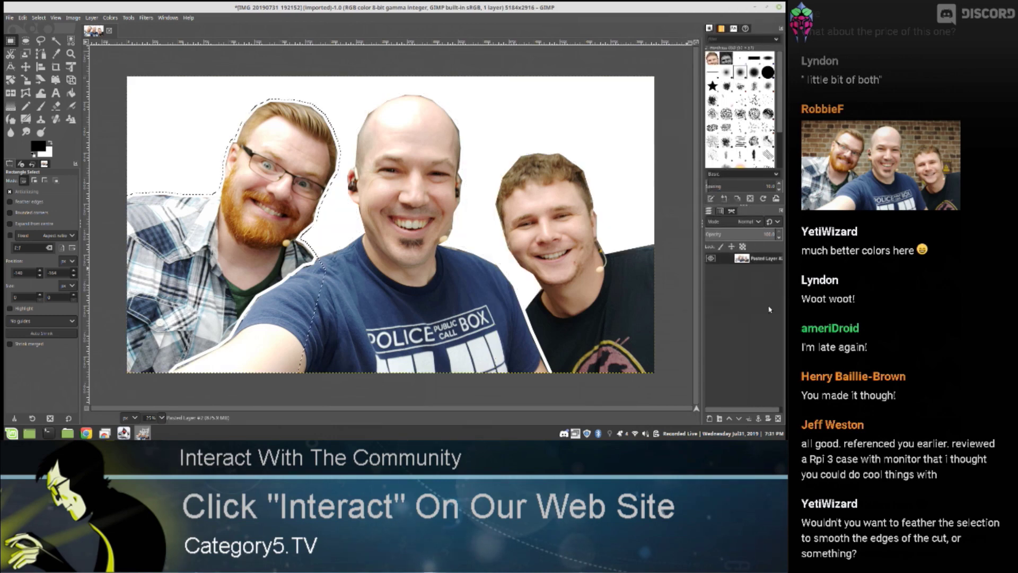
pyautogui.hotkey('ctrl', 'z')
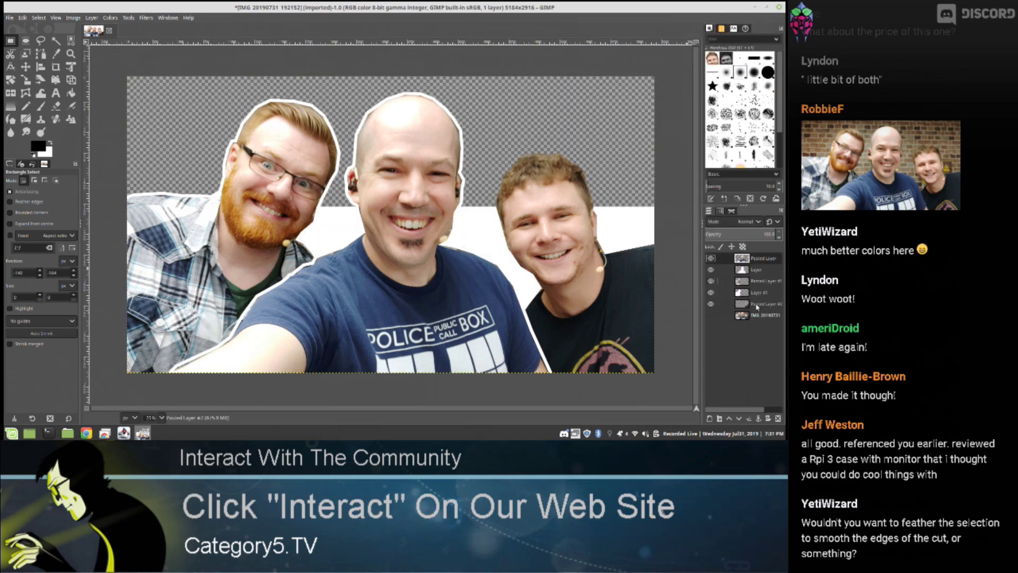
# Select the outline of the man in the black T-shirt from his layer's alpha and expand that layer to the full image size.
pyautogui.rightClick(757, 307)
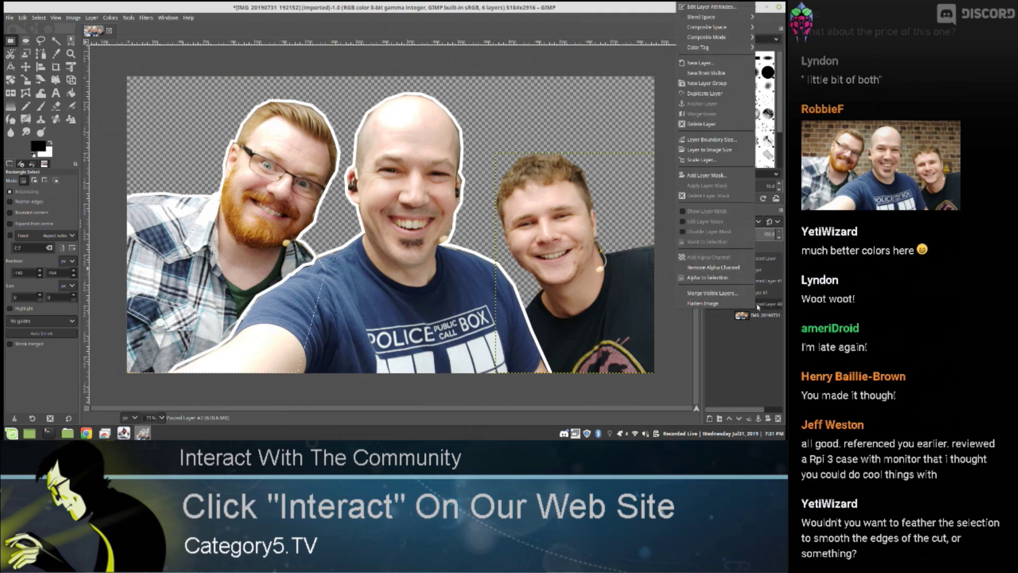
pyautogui.click(762, 348)
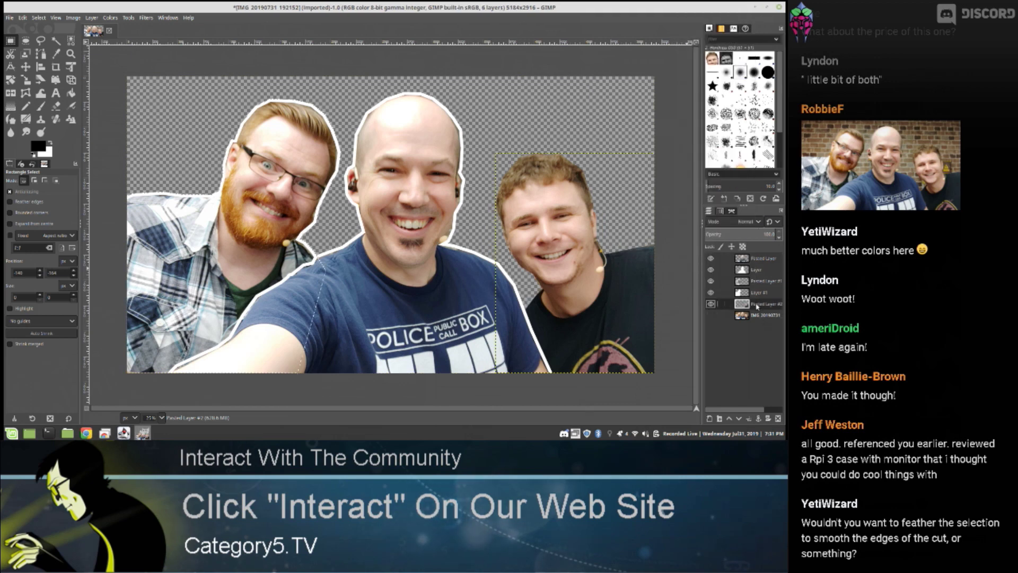
pyautogui.rightClick(758, 306)
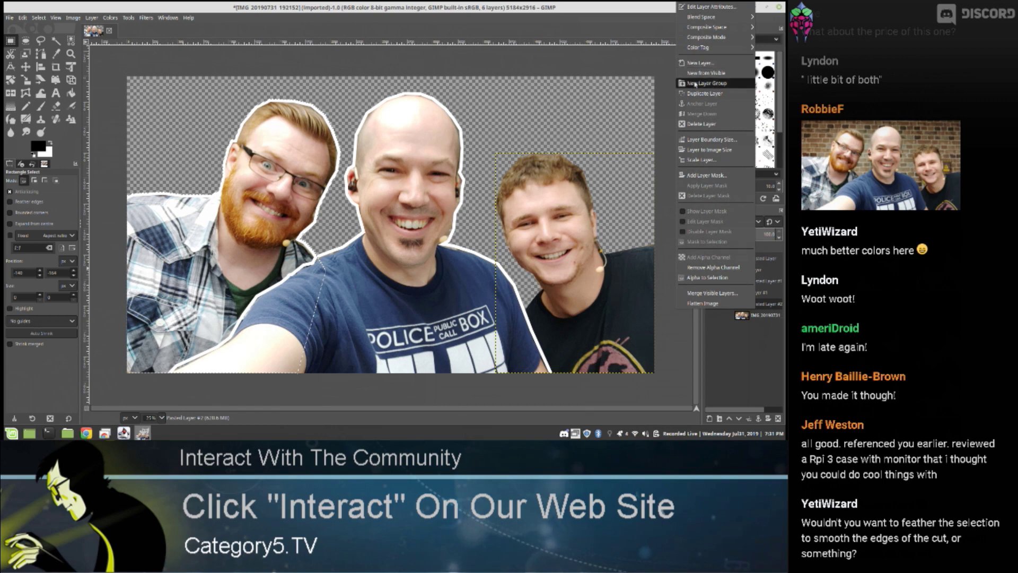
pyautogui.click(713, 279)
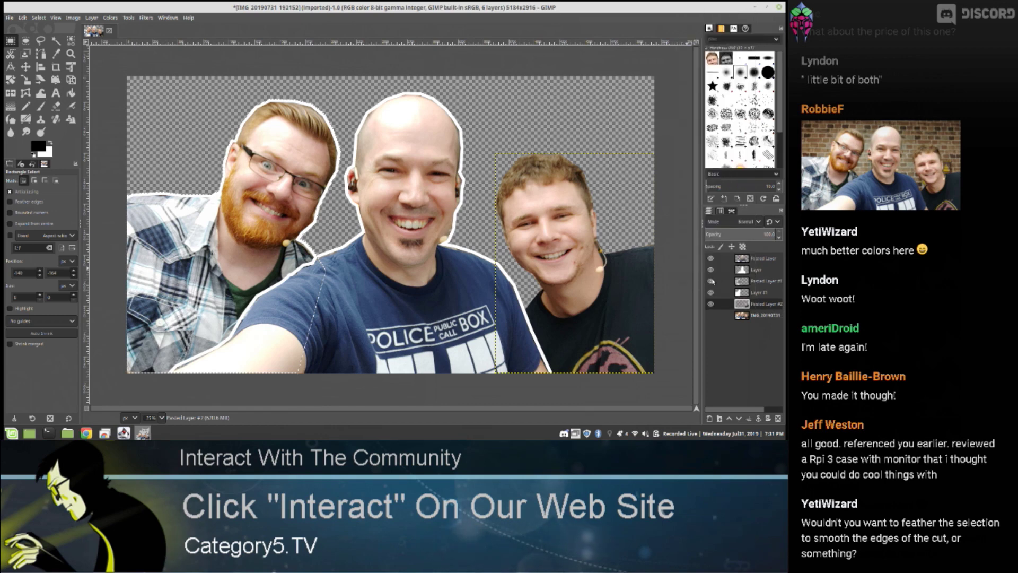
pyautogui.rightClick(487, 202)
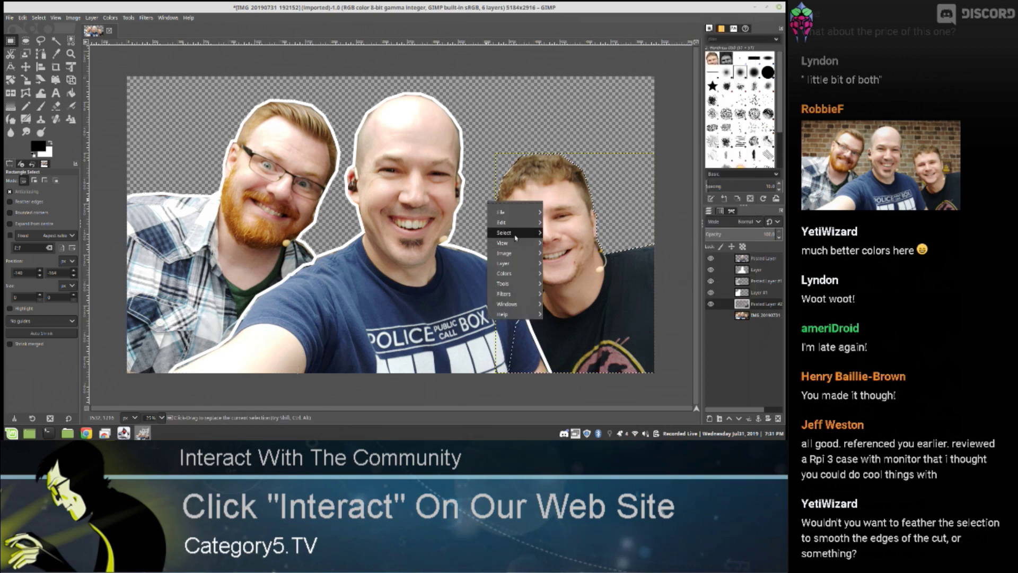
pyautogui.moveTo(509, 263)
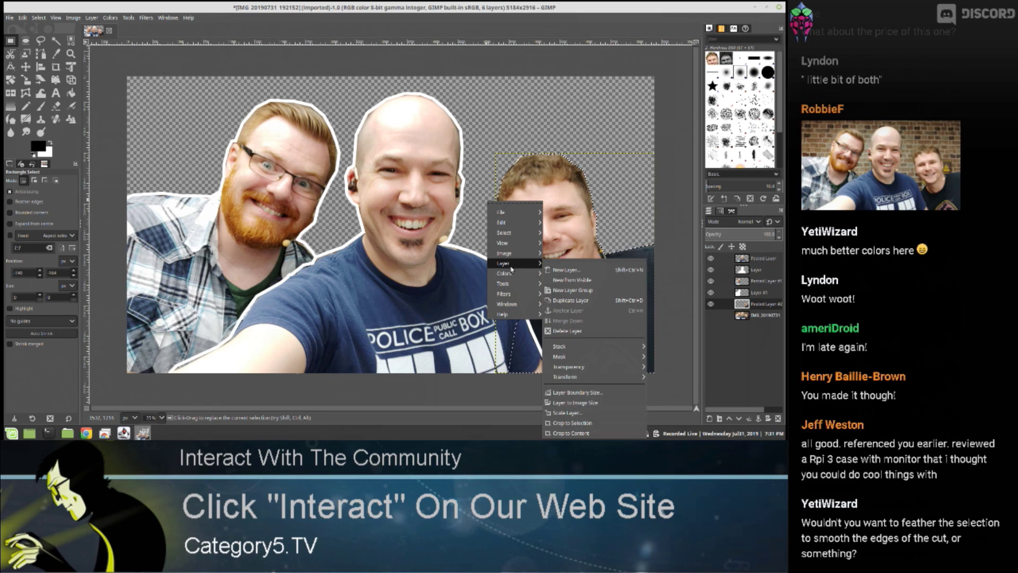
pyautogui.click(590, 402)
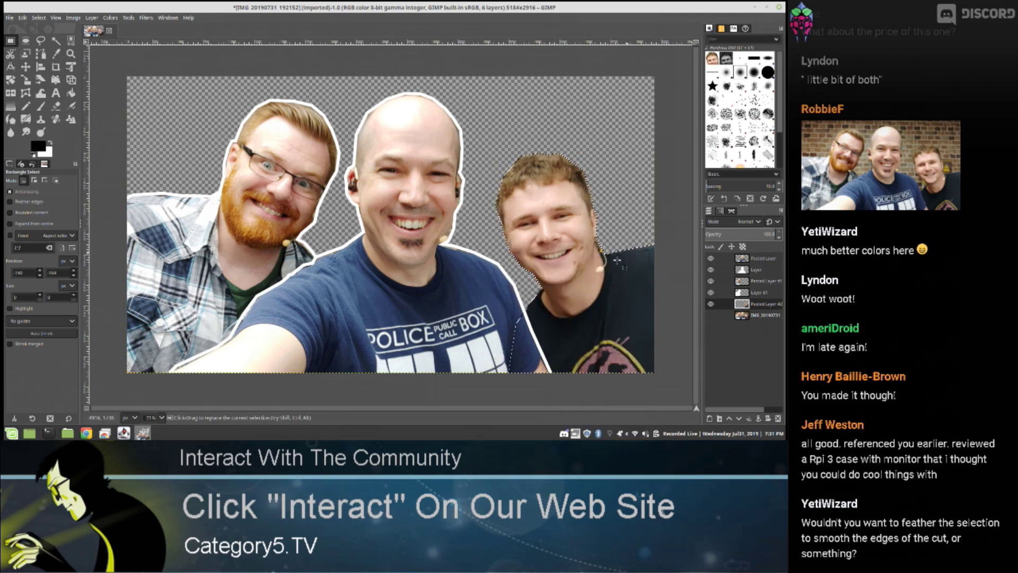
# Grow the selection around the man in the black T-shirt by the same pixel amount as for the other two men.
pyautogui.rightClick(530, 270)
pyautogui.moveTo(545, 296)
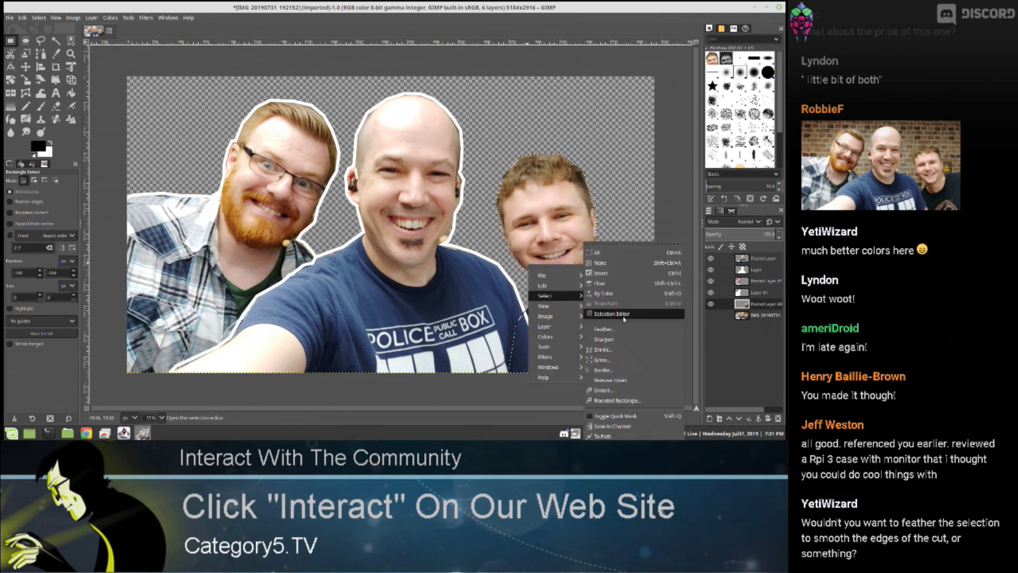
pyautogui.click(603, 360)
pyautogui.click(650, 389)
# Add a transparent 5184 x 2916 px layer beneath the third man's cutout, fill the grown selection with the white background colour, and clear the selection.
pyautogui.click(751, 317)
pyautogui.rightClick(749, 318)
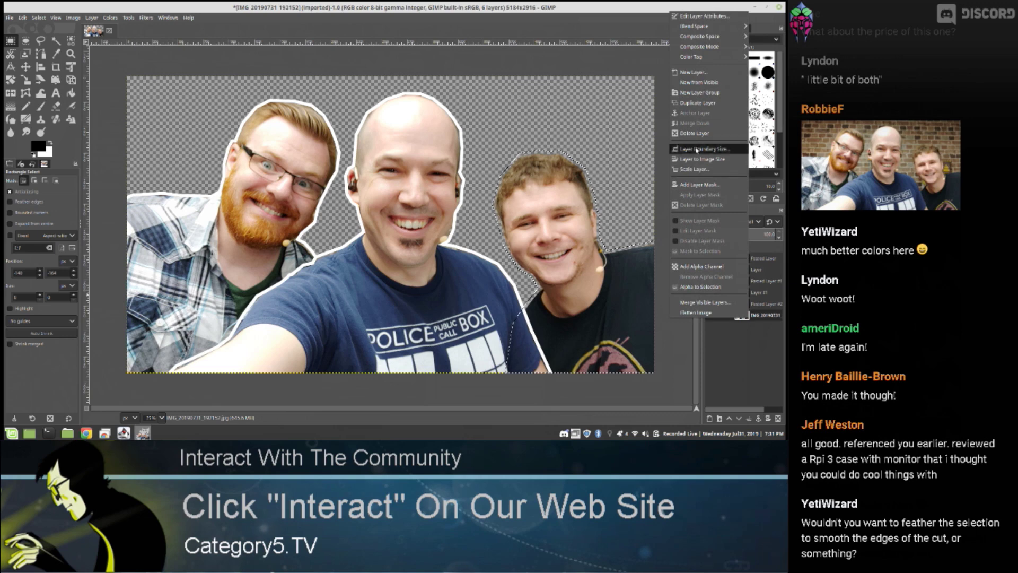
pyautogui.click(692, 72)
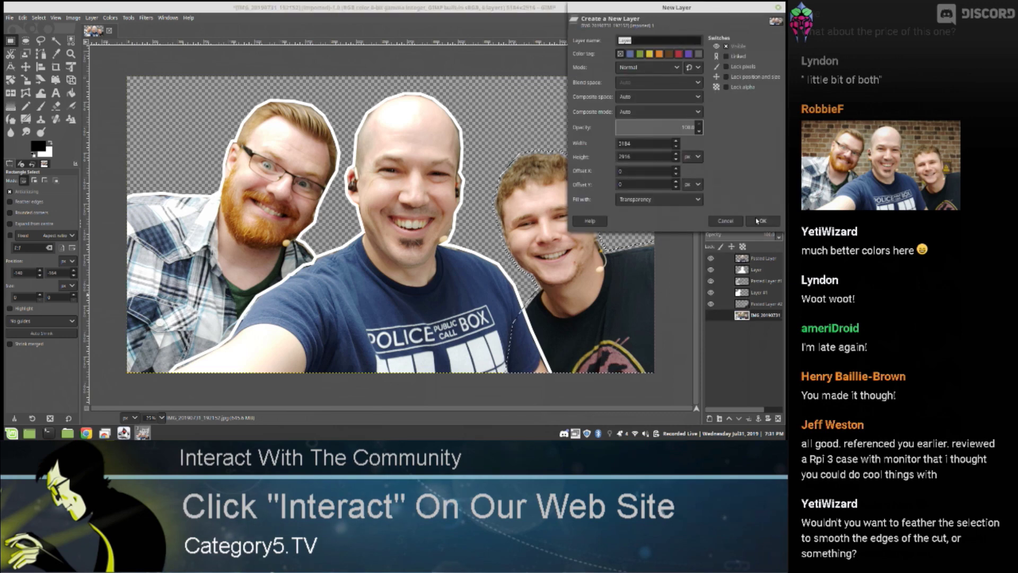
pyautogui.click(758, 220)
pyautogui.rightClick(559, 230)
pyautogui.moveTo(584, 252)
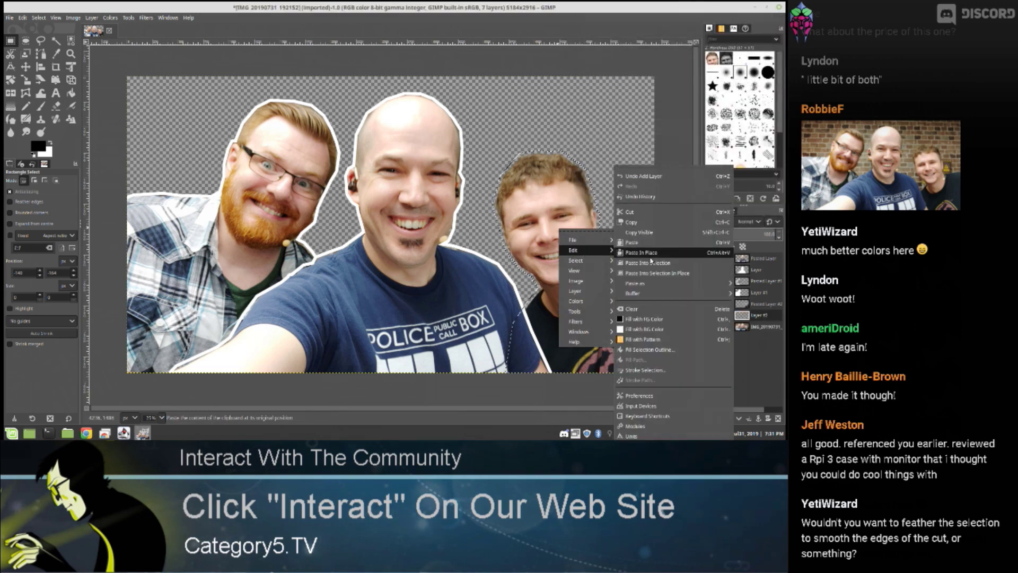
pyautogui.click(657, 333)
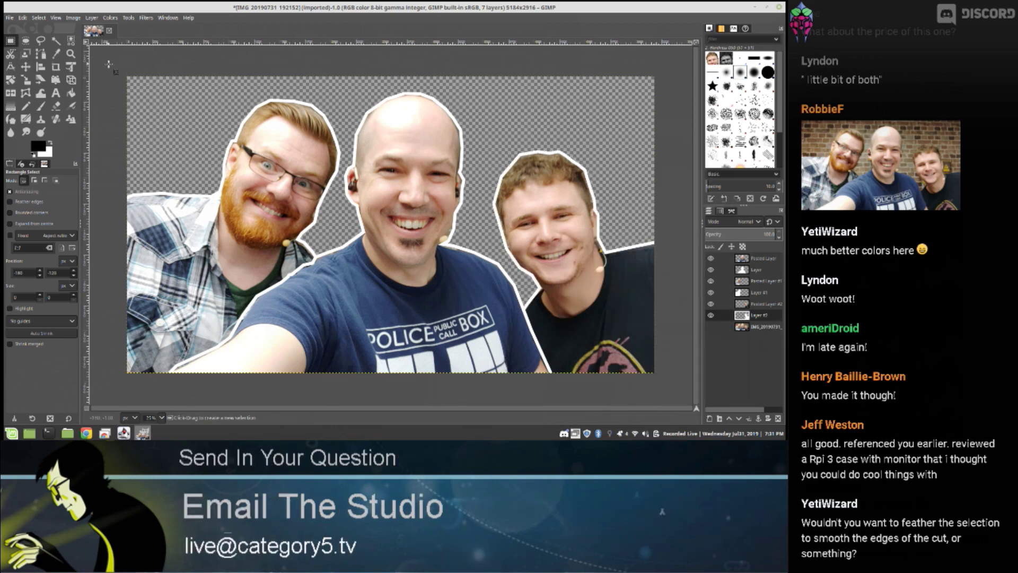
# Make the original photo layer visible again and select it for editing.
pyautogui.click(710, 328)
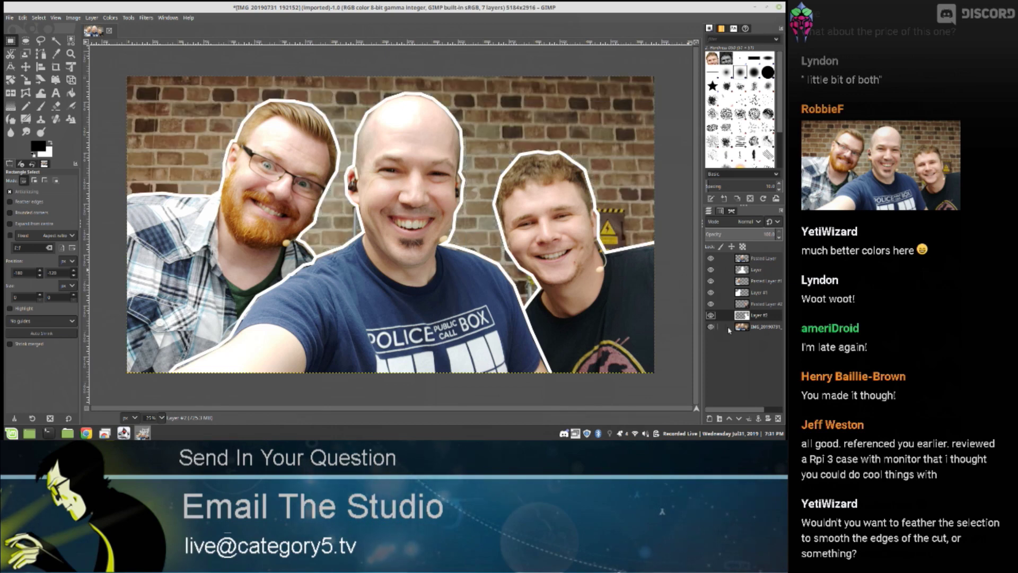
pyautogui.click(756, 327)
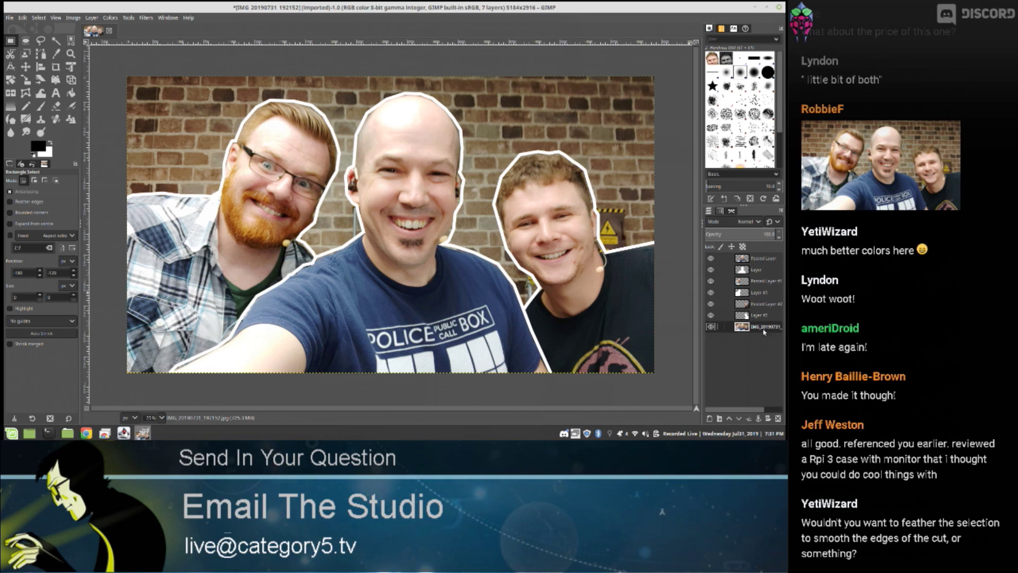
pyautogui.rightClick(566, 225)
pyautogui.moveTo(590, 262)
pyautogui.moveTo(588, 318)
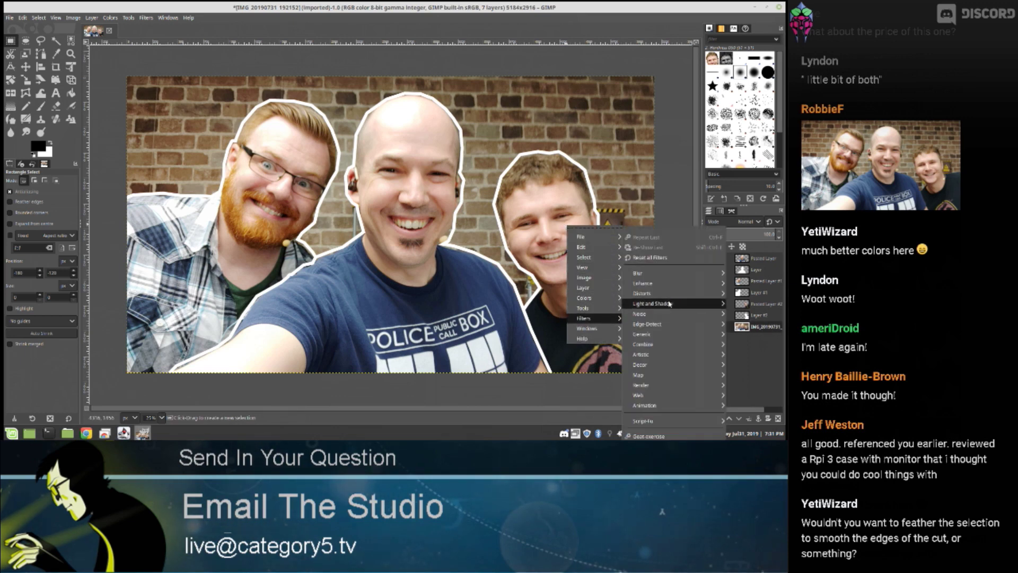
pyautogui.moveTo(659, 273)
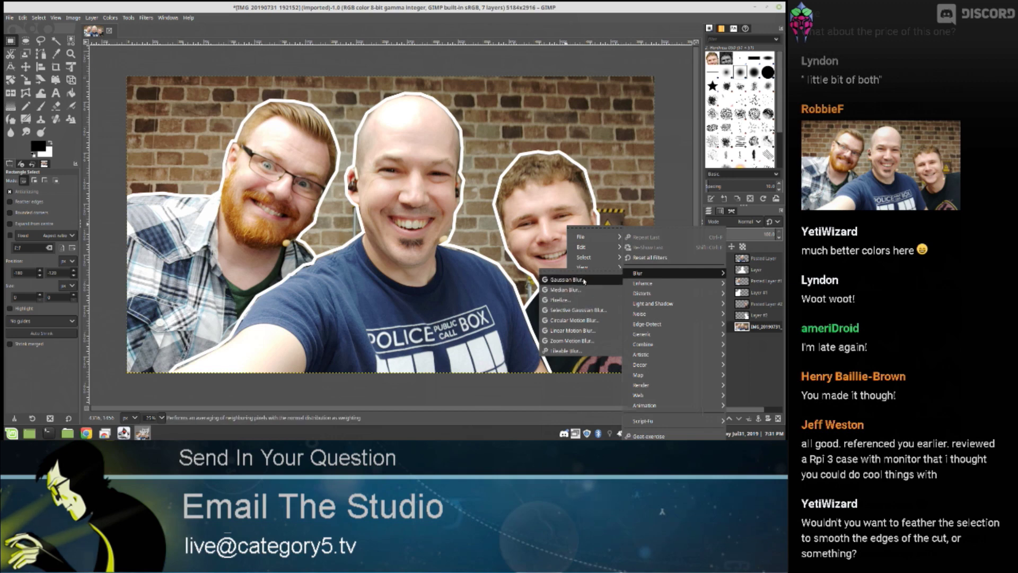
pyautogui.click(567, 274)
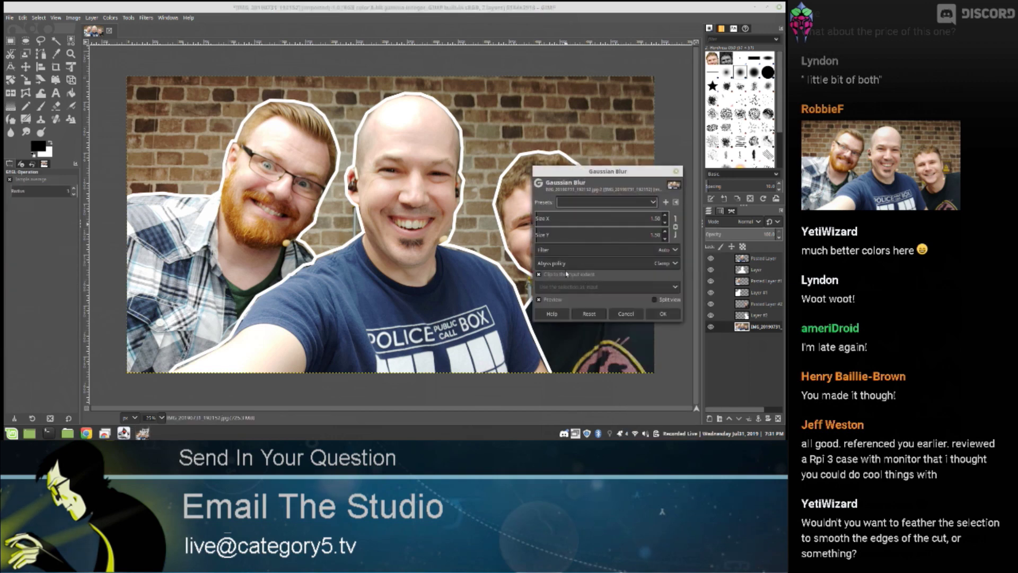
pyautogui.click(627, 313)
# Apply a Gaussian Blur to the original photo layer with linked X and Y sizes between 7 and 8 px.
pyautogui.rightClick(547, 249)
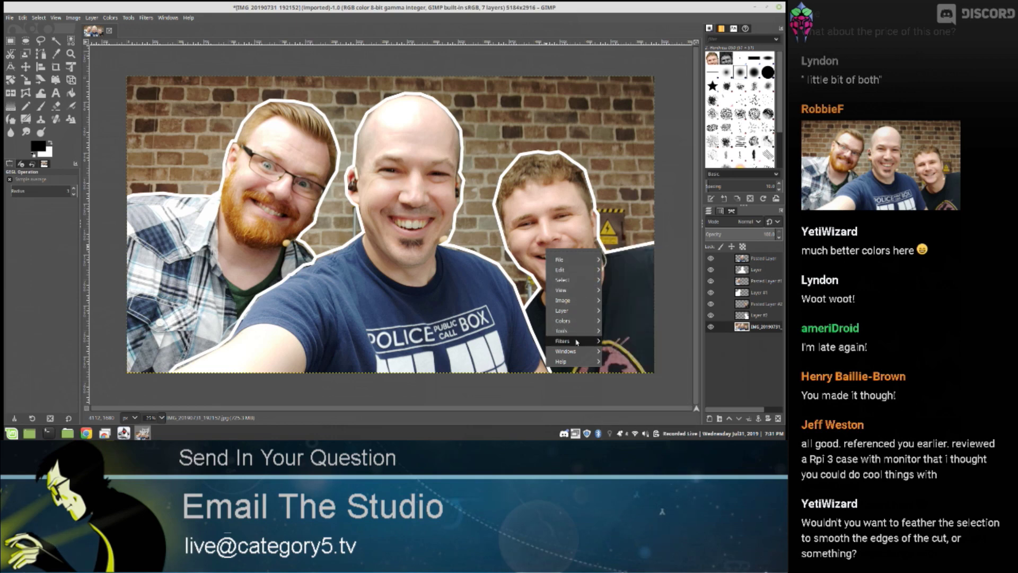
pyautogui.moveTo(577, 341)
pyautogui.moveTo(630, 276)
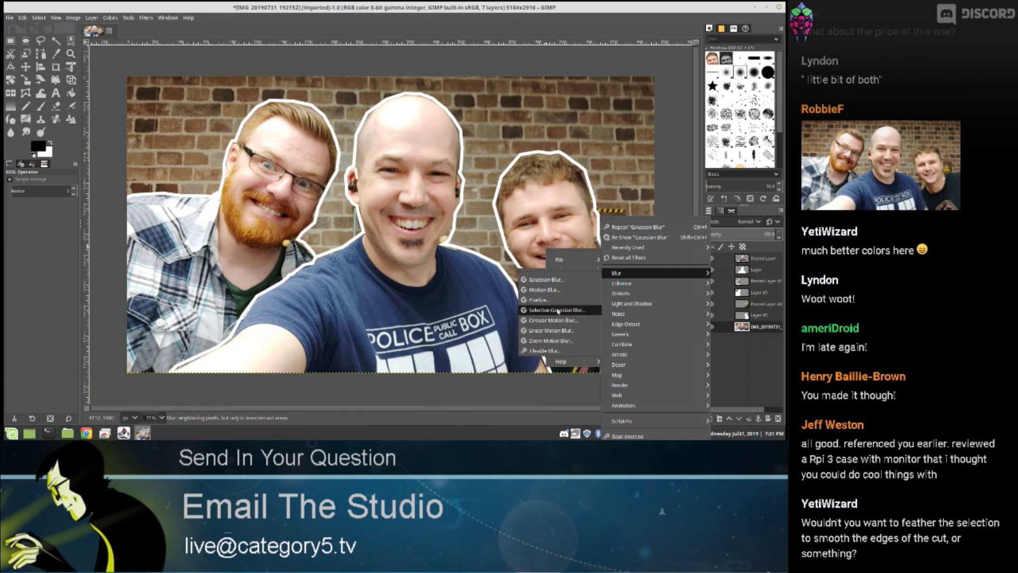
pyautogui.click(557, 282)
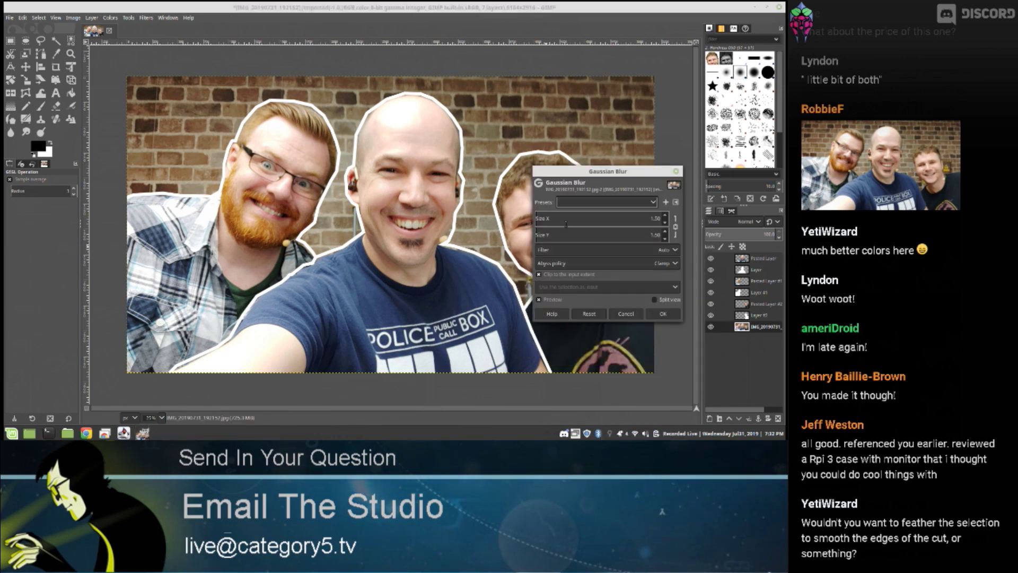
pyautogui.click(541, 218)
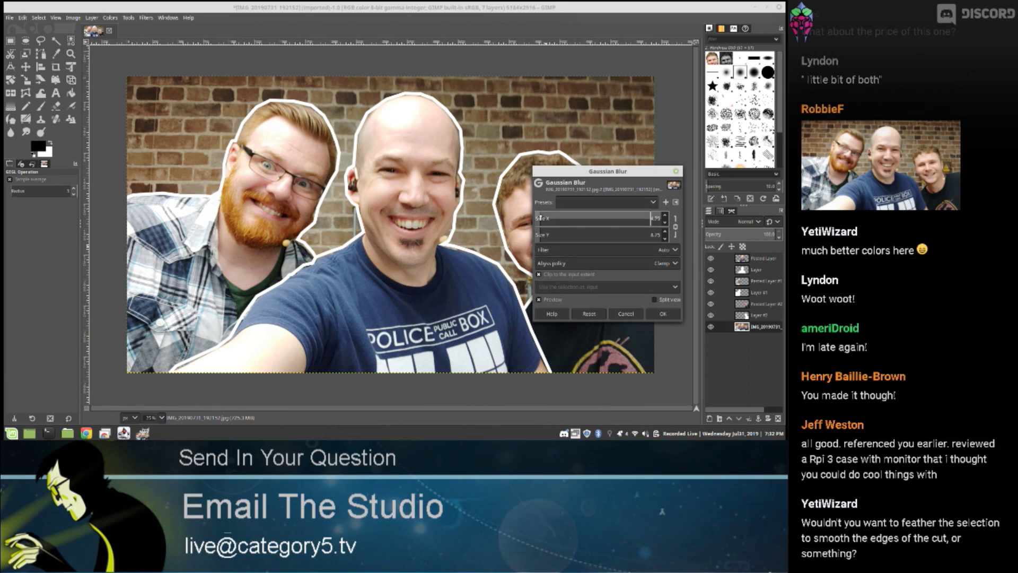
pyautogui.moveTo(549, 217)
pyautogui.mouseDown()
pyautogui.moveTo(594, 218)
pyautogui.moveTo(552, 217)
pyautogui.mouseUp()
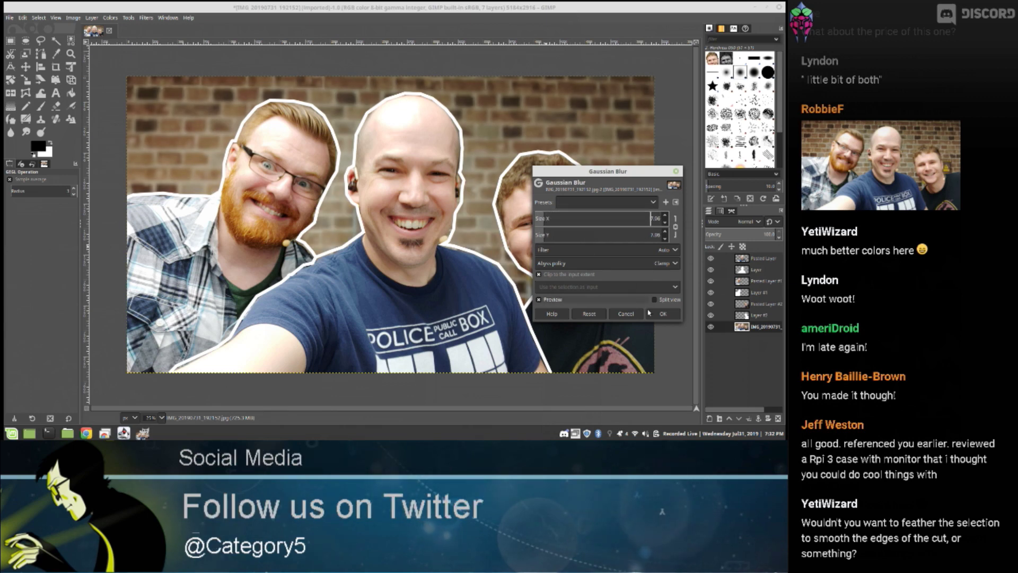
pyautogui.press('Return')
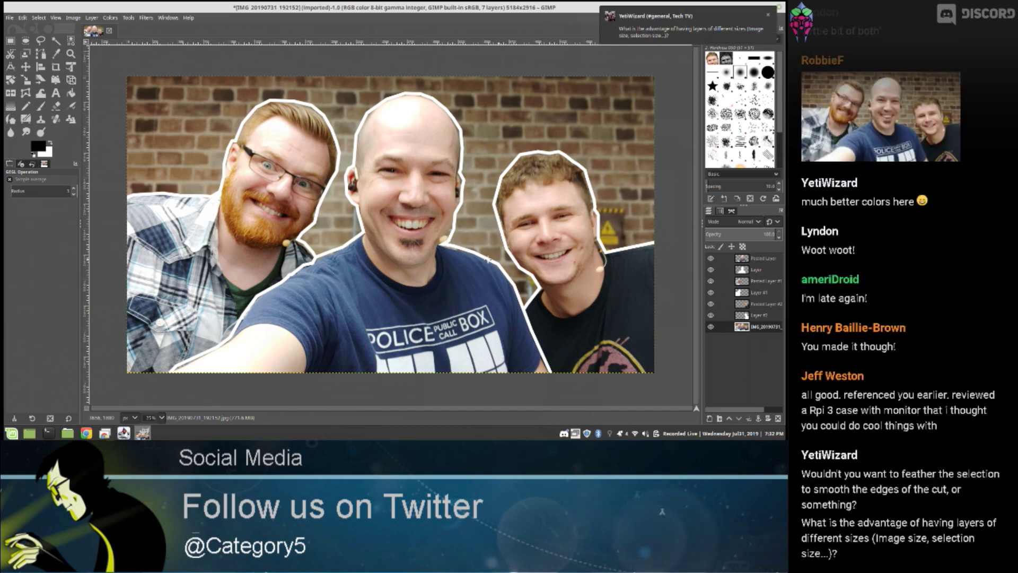
pyautogui.rightClick(430, 231)
pyautogui.moveTo(458, 273)
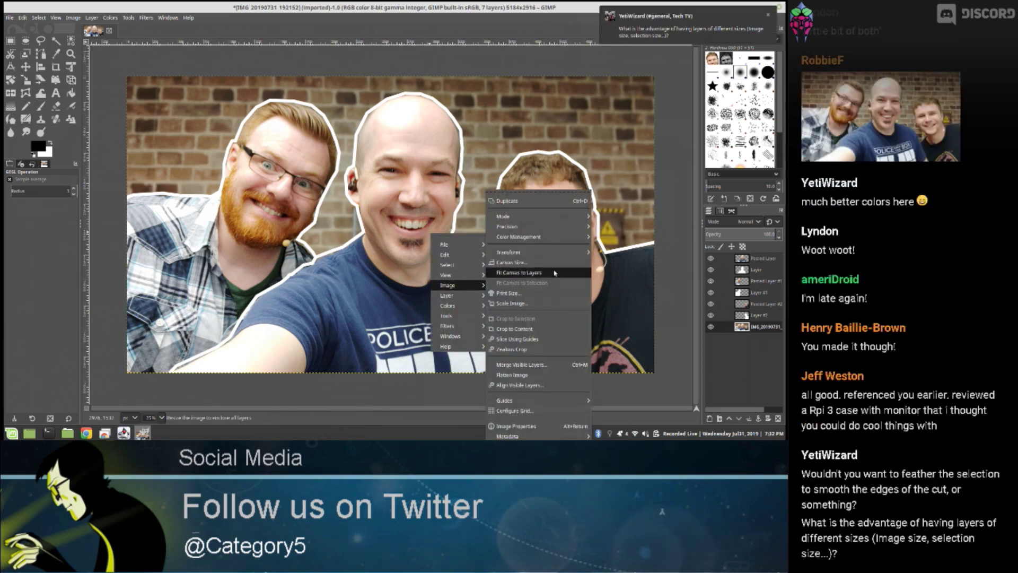
pyautogui.click(550, 264)
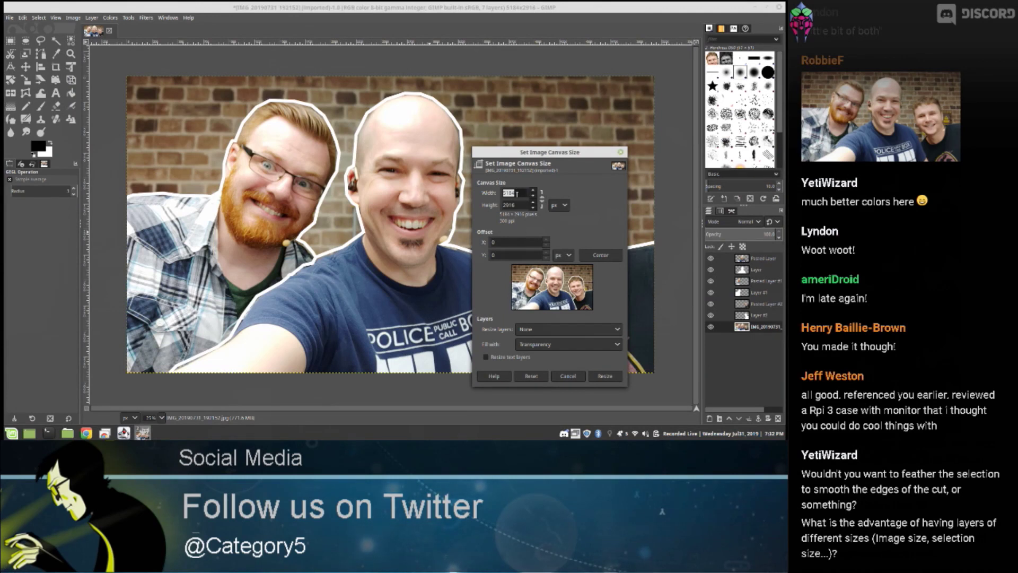
pyautogui.click(616, 155)
# Try a proportional canvas size of 1920 x 1080 px, set the width back to 5184 px, and leave the canvas settings without resizing.
pyautogui.rightClick(489, 182)
pyautogui.moveTo(509, 232)
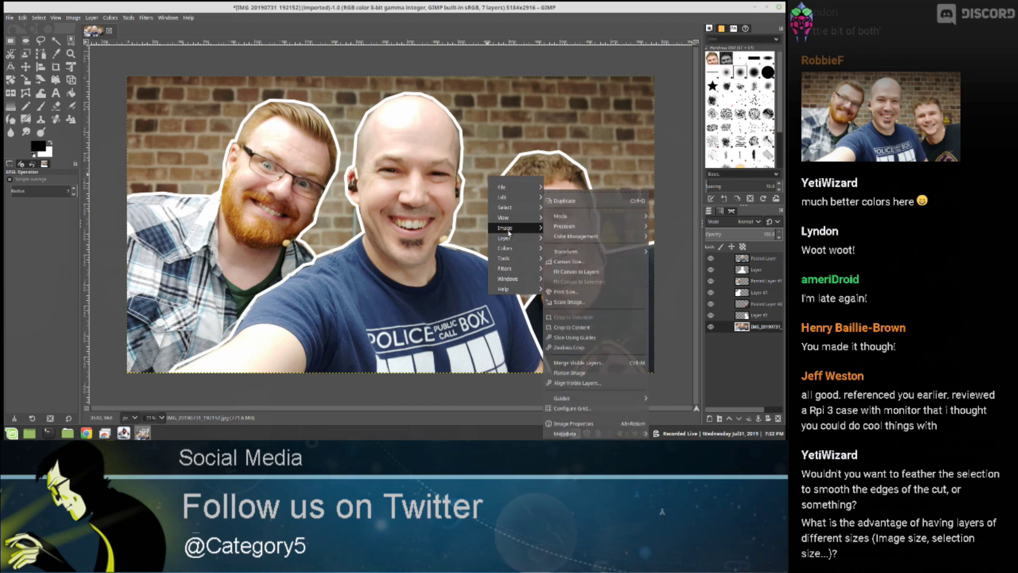
pyautogui.click(568, 261)
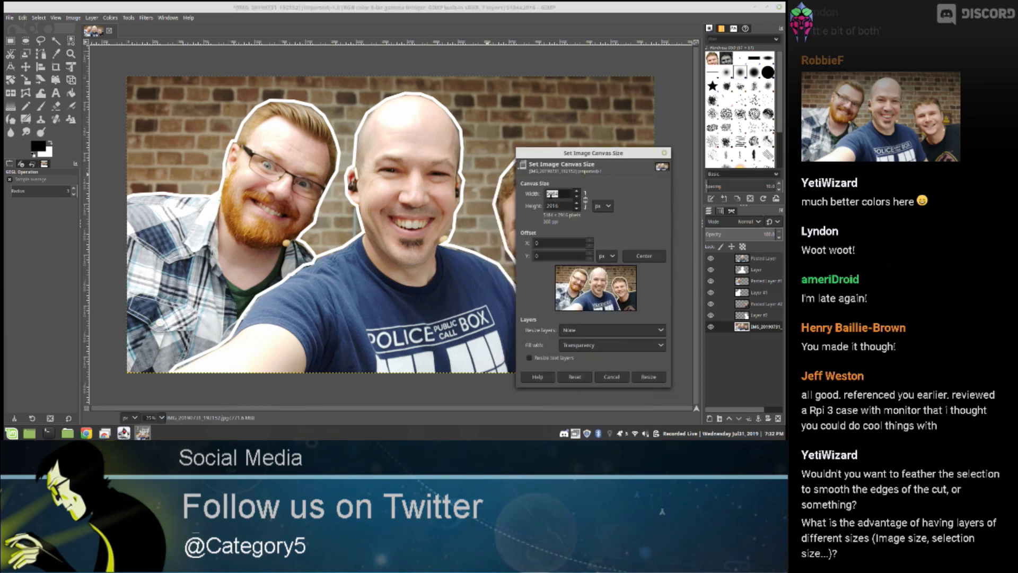
pyautogui.rightClick(550, 197)
pyautogui.doubleClick(560, 195)
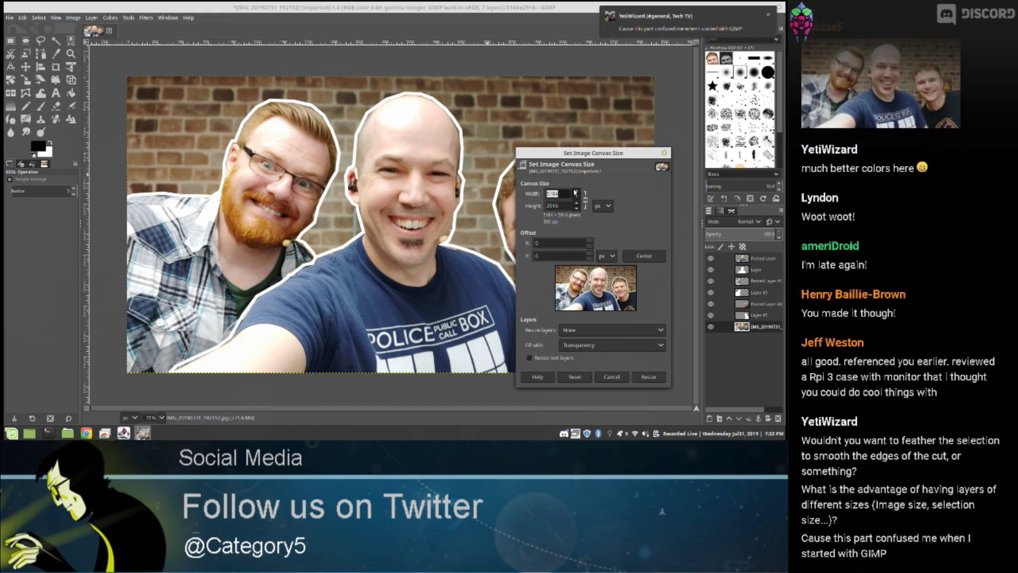
pyautogui.write('1920')
pyautogui.press('Tab')
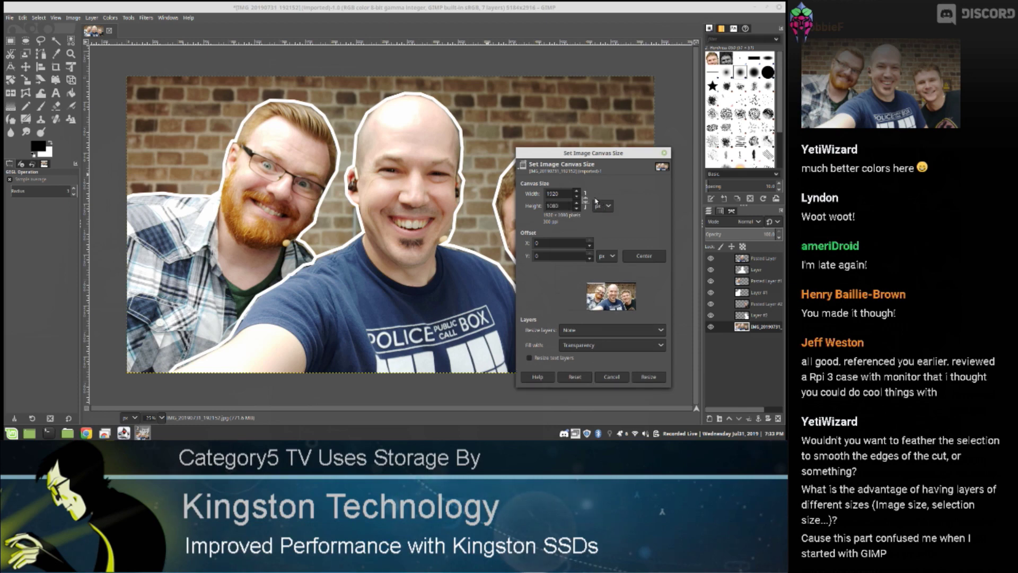
pyautogui.doubleClick(560, 195)
pyautogui.write('5184')
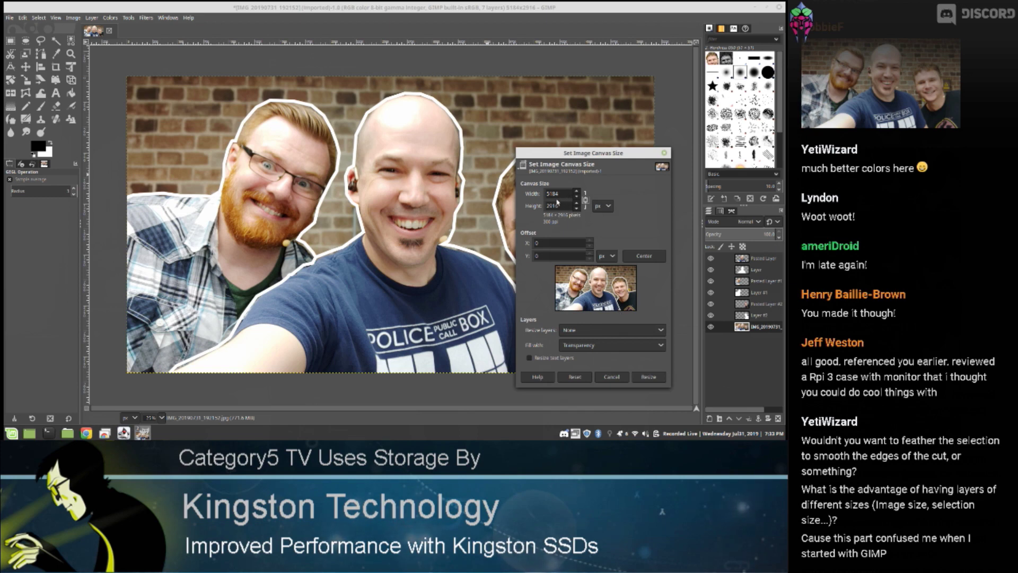
pyautogui.press('Tab')
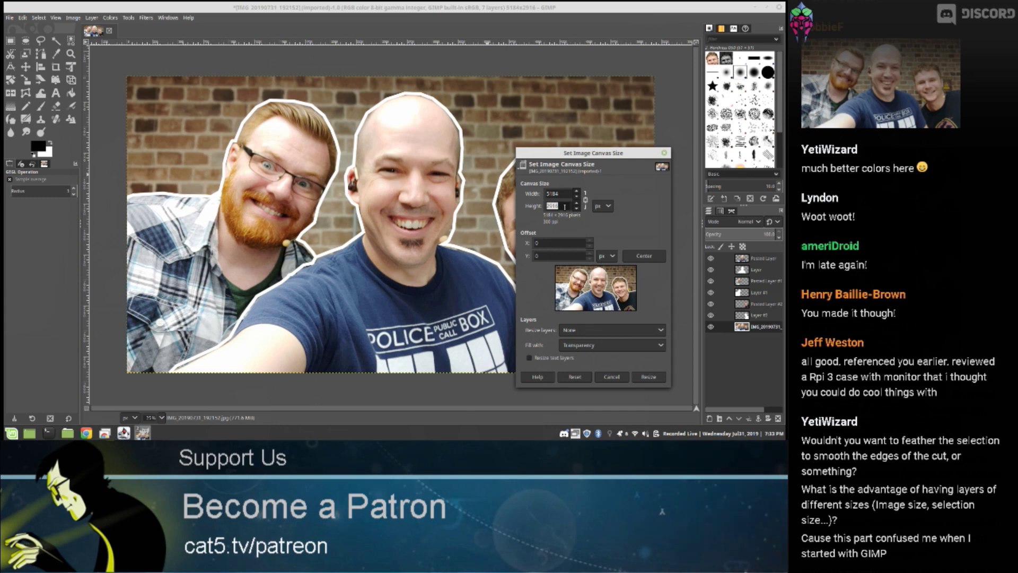
pyautogui.click(624, 379)
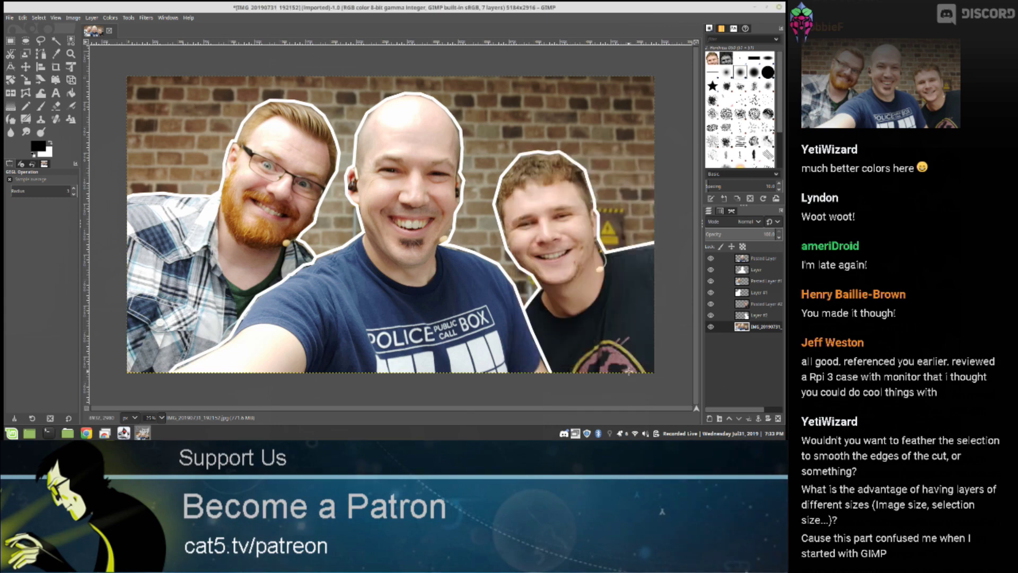
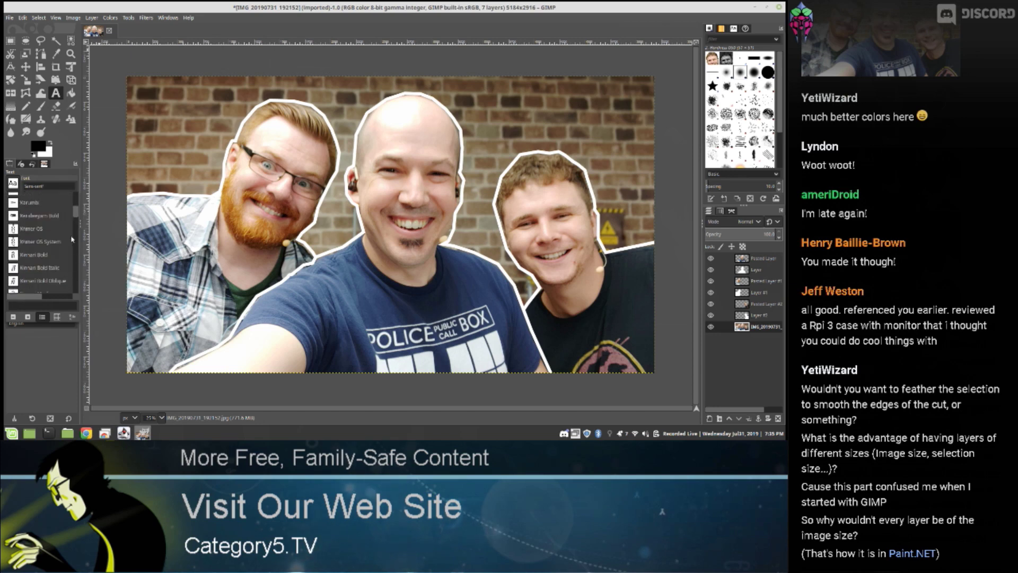
# Browse the Text tool's font list for a suitable caption typeface, and close the list without choosing one.
pyautogui.scroll(-3, 37, 238)
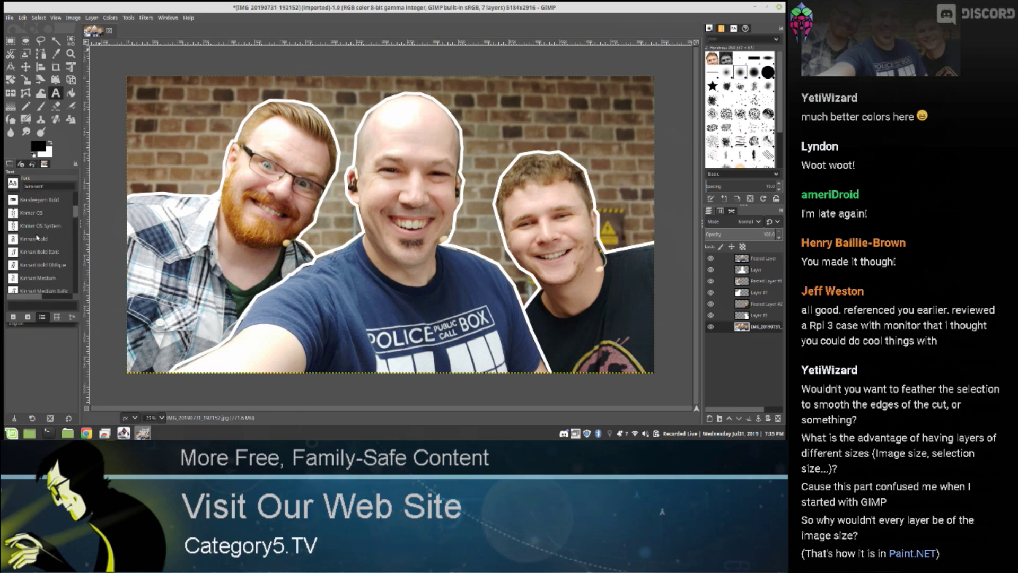
pyautogui.scroll(10, 37, 238)
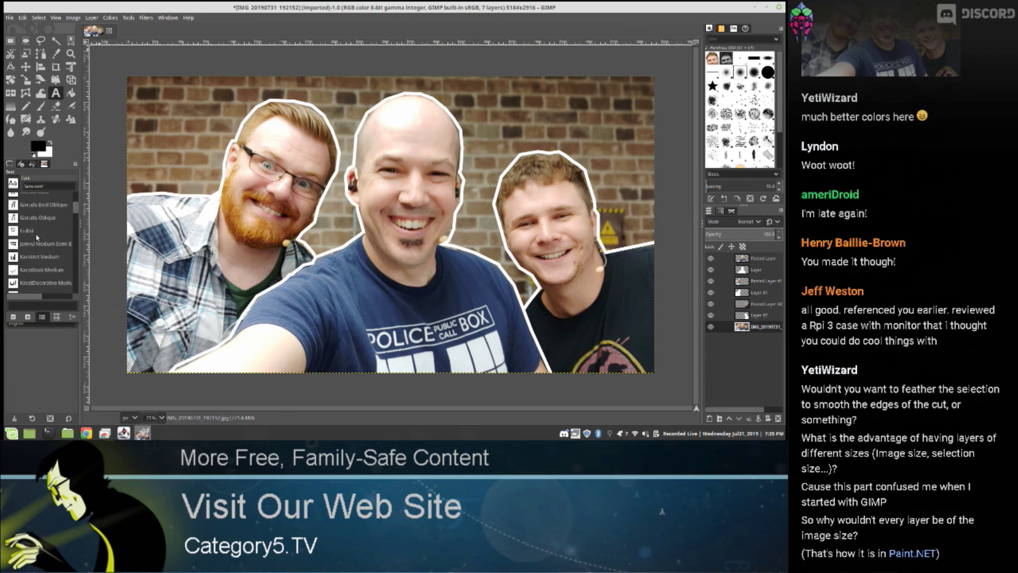
pyautogui.scroll(-3, 37, 238)
pyautogui.scroll(-2, 32, 260)
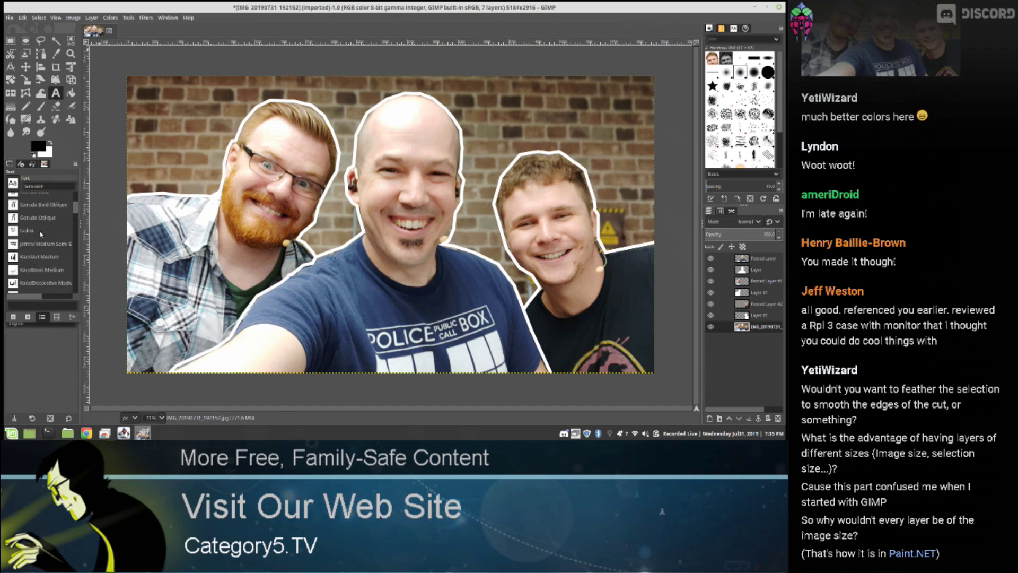
pyautogui.scroll(4, 37, 261)
pyautogui.scroll(-1, 45, 248)
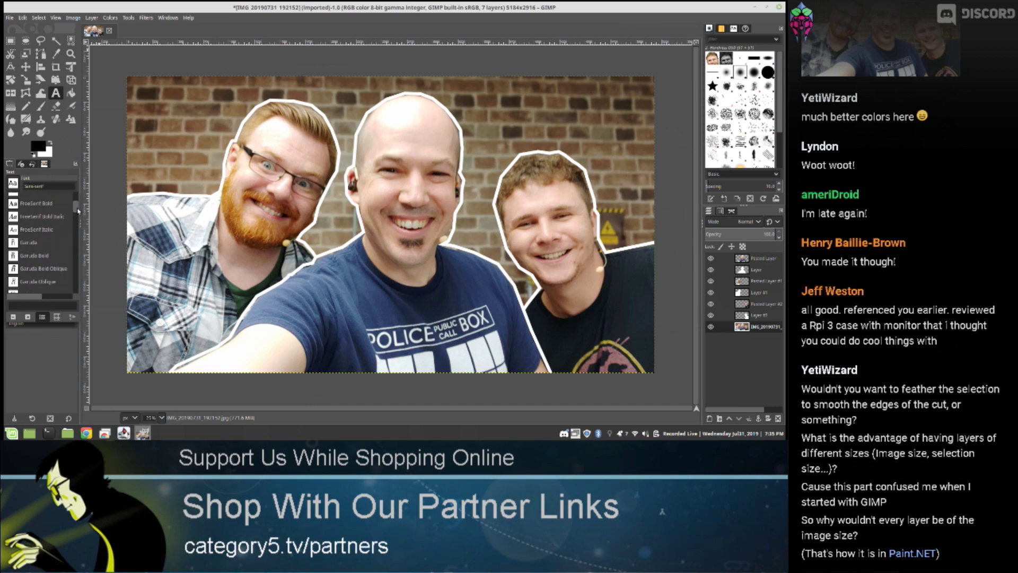
pyautogui.scroll(-2, 44, 246)
pyautogui.scroll(-3, 43, 247)
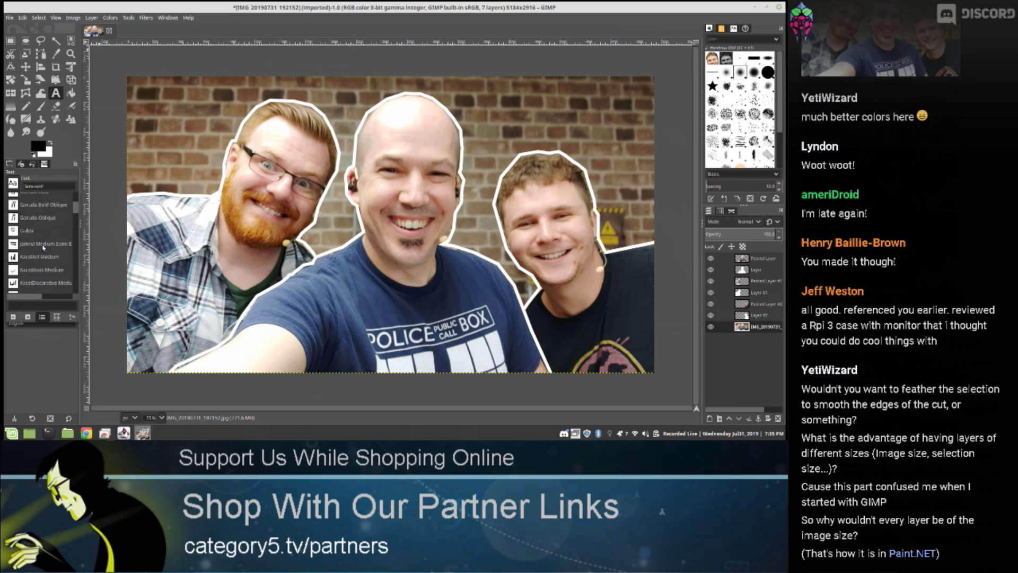
pyautogui.scroll(-6, 44, 245)
pyautogui.scroll(-15, 73, 222)
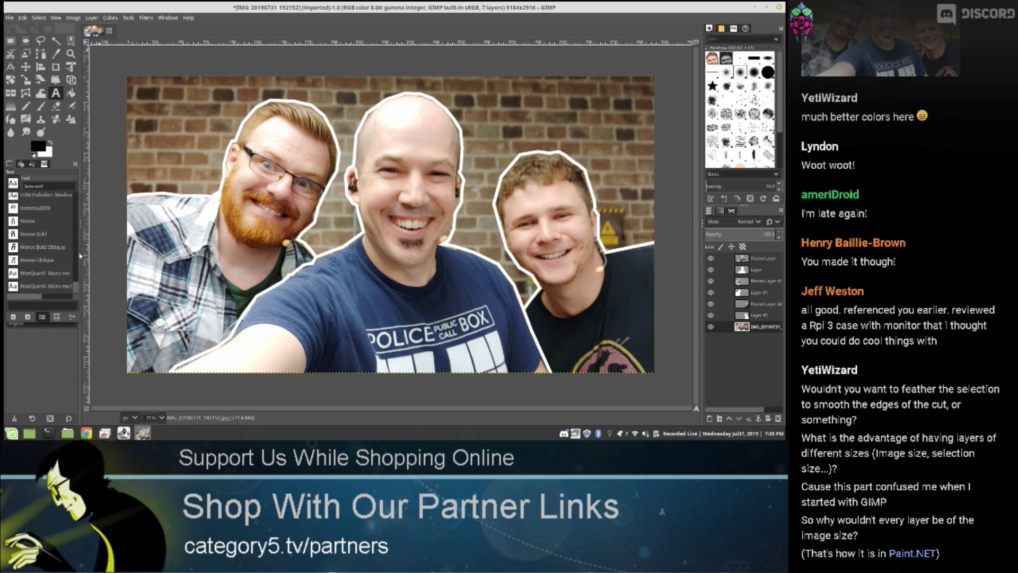
pyautogui.click(74, 198)
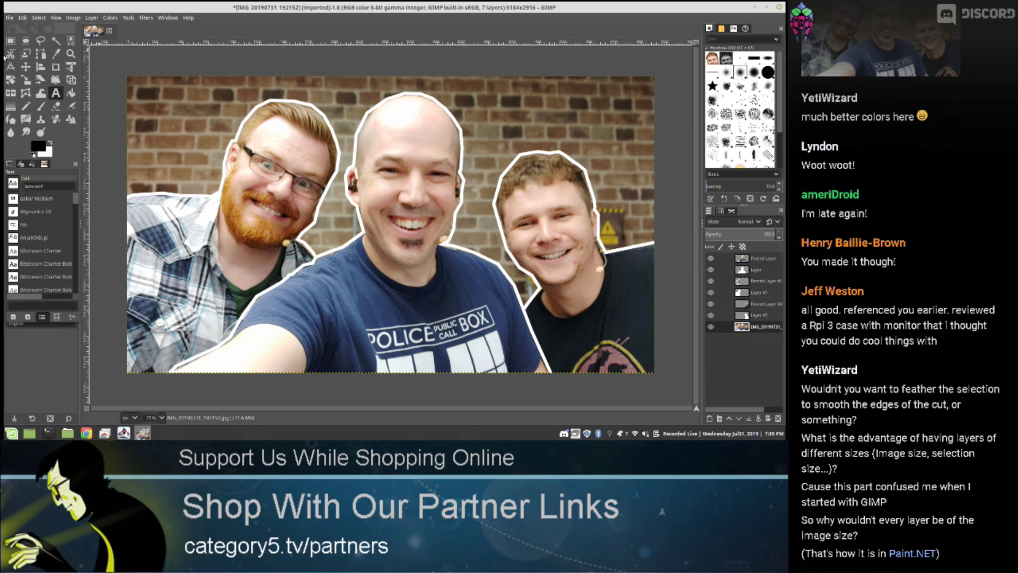
pyautogui.click(57, 94)
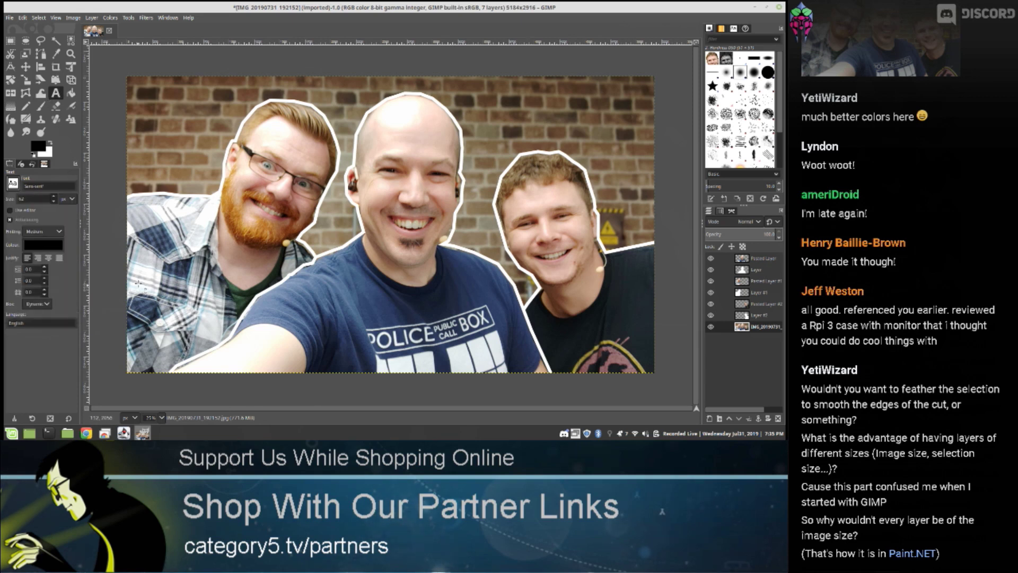
# Add a transparent 5184 x 2916 px layer above the topmost cutout layer.
pyautogui.moveTo(125, 271); pyautogui.dragTo(655, 384)
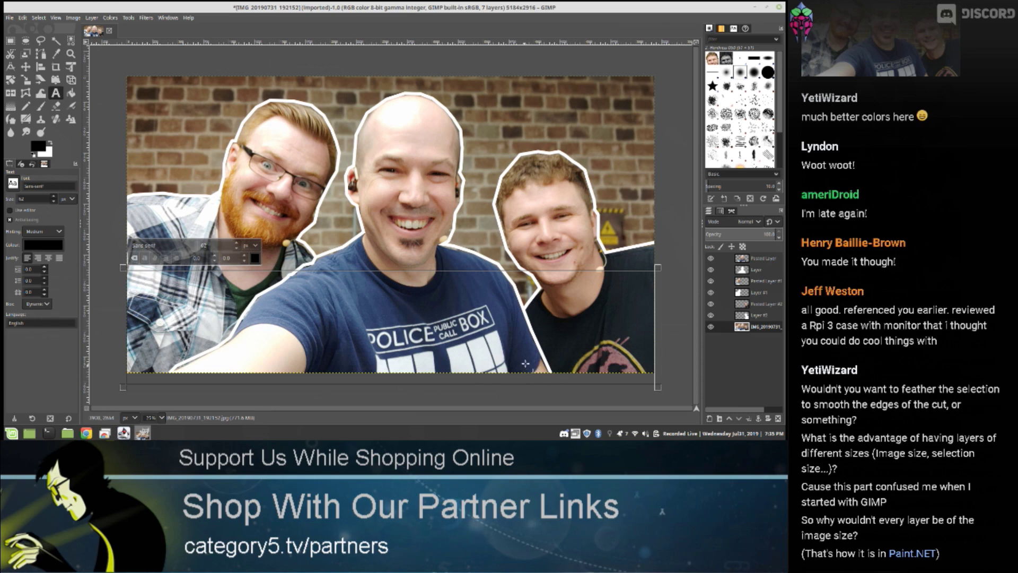
pyautogui.press('Escape')
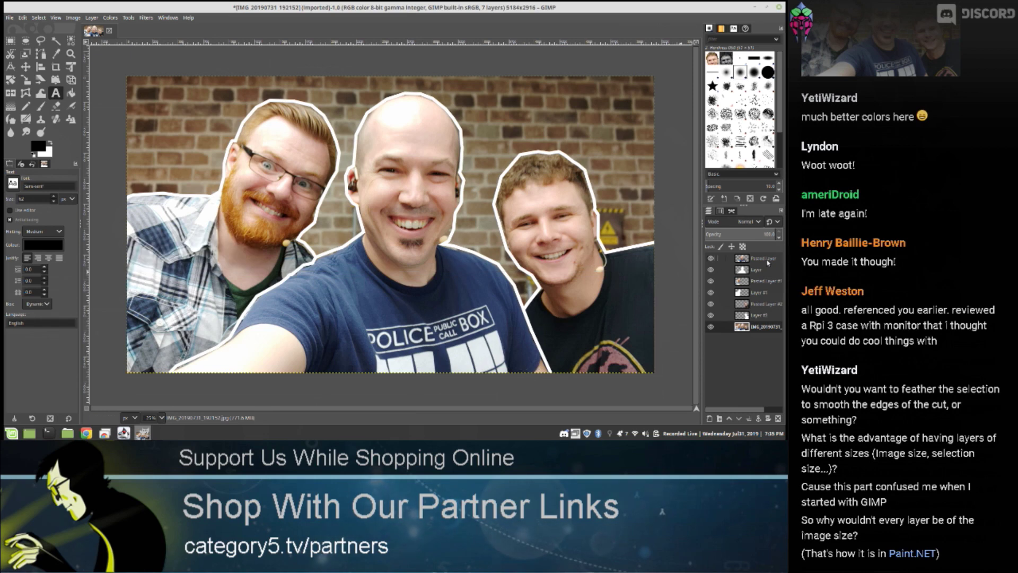
pyautogui.click(763, 259)
pyautogui.rightClick(568, 281)
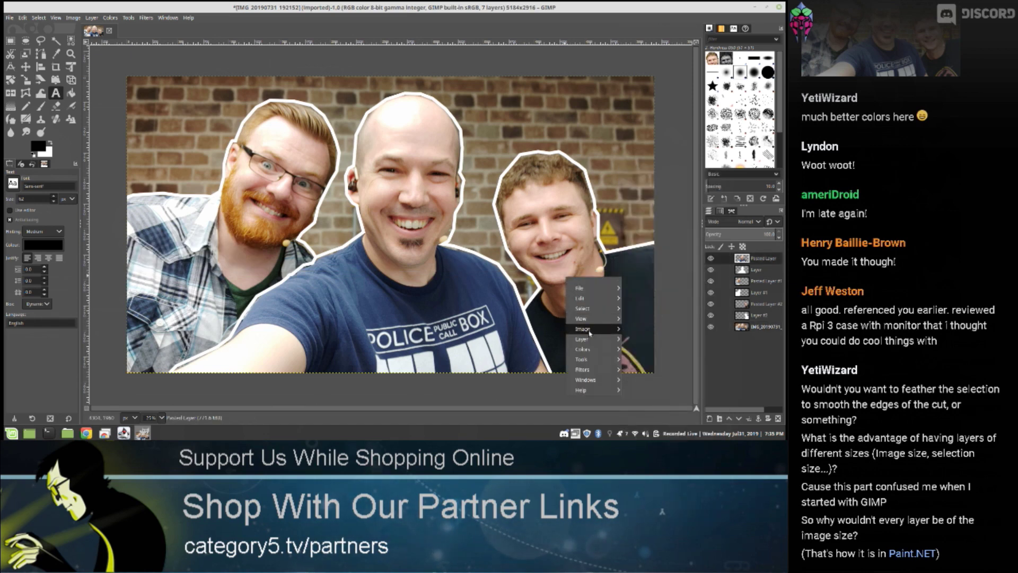
pyautogui.moveTo(604, 338)
pyautogui.click(644, 273)
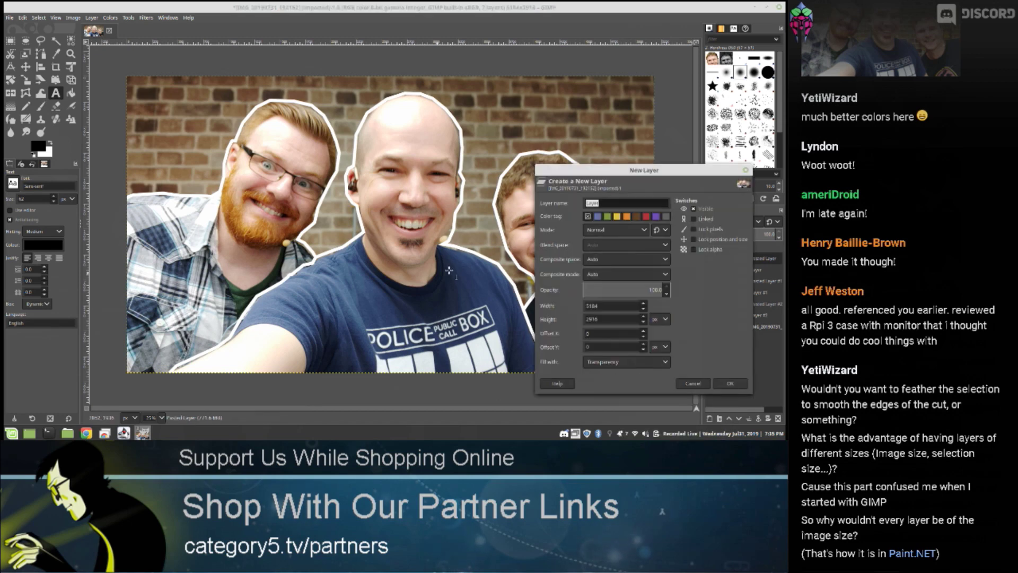
pyautogui.click(730, 383)
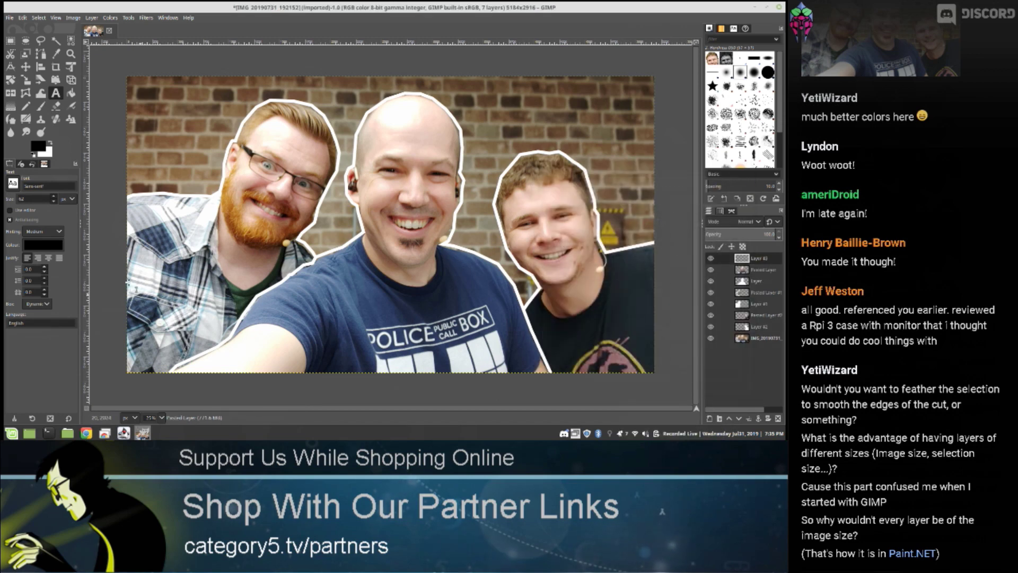
# Draw a text box across the full width of the photo's lower third and enter "7 Inch Raspberry Pi Screen".
pyautogui.moveTo(126, 271); pyautogui.dragTo(660, 379)
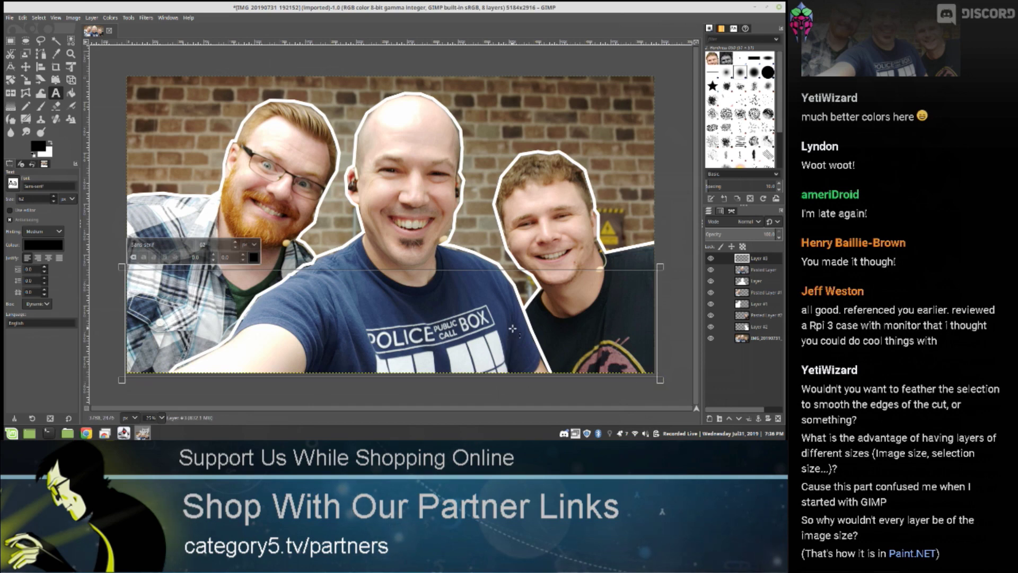
pyautogui.write('T')
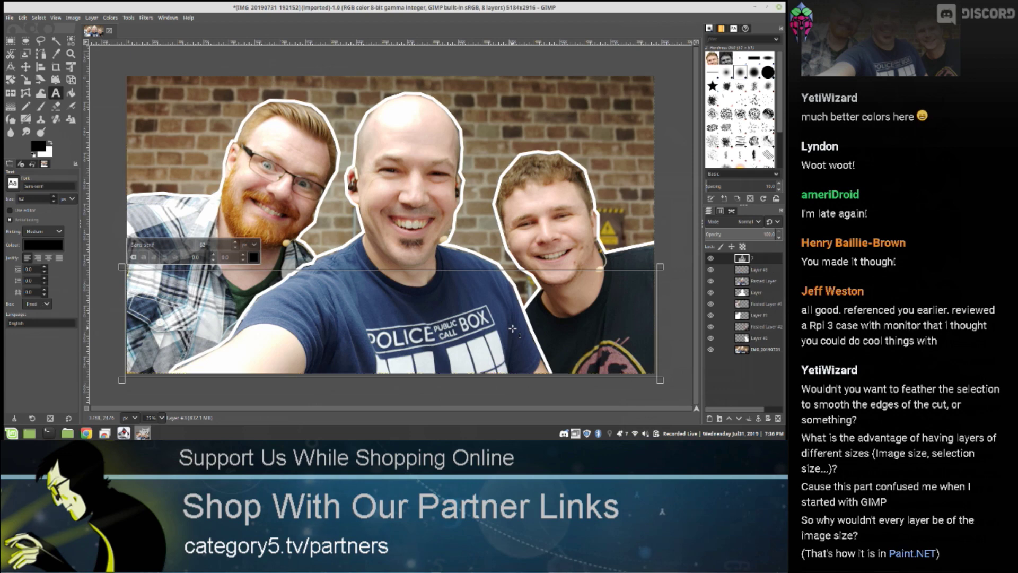
pyautogui.write(' inch Raspberry Pi S')
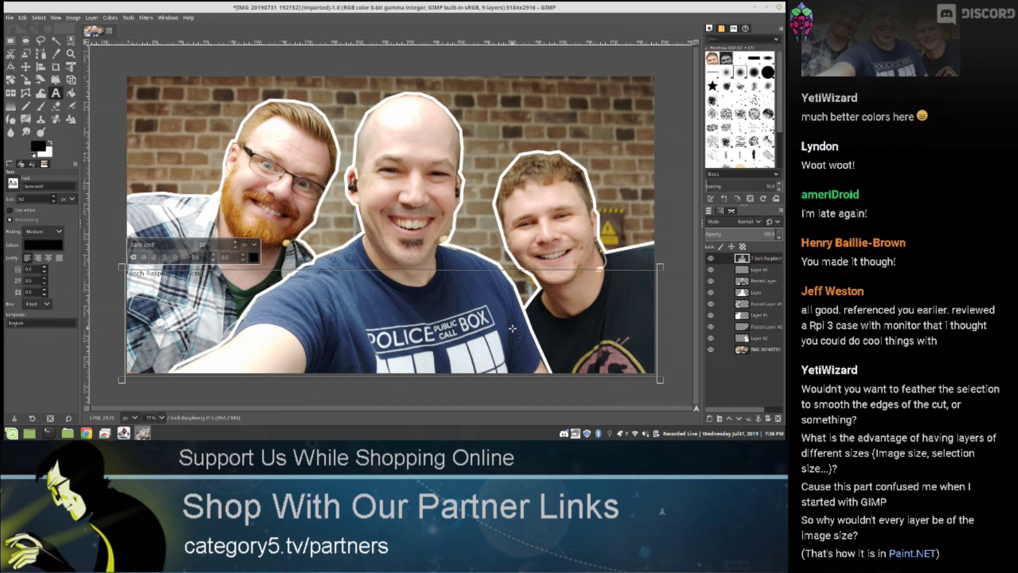
# Select the whole caption and enlarge its text size to 200 px, and from there to 500 px.
pyautogui.hotkey('ctrl', 'a')
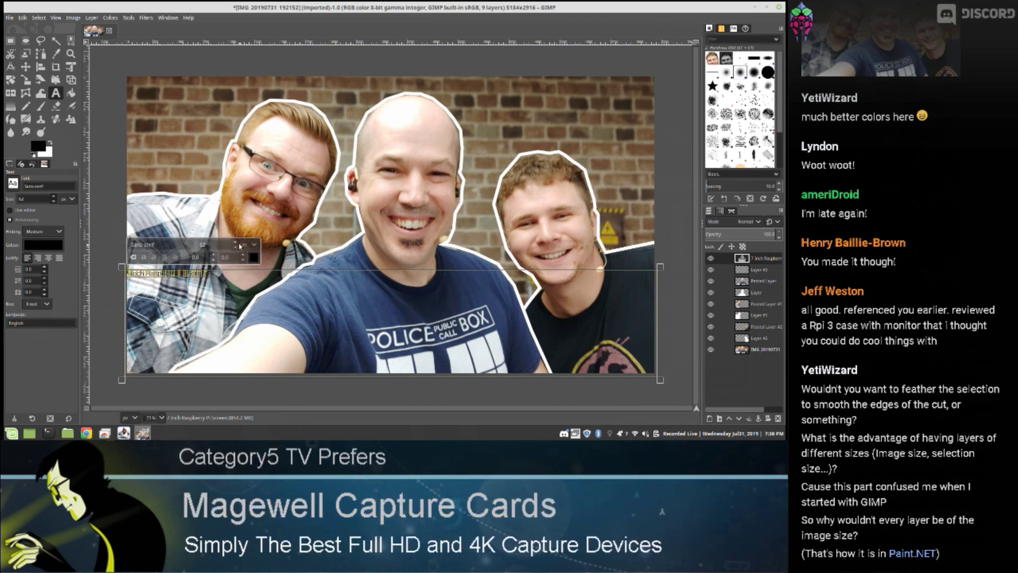
pyautogui.write('200')
pyautogui.press('Return')
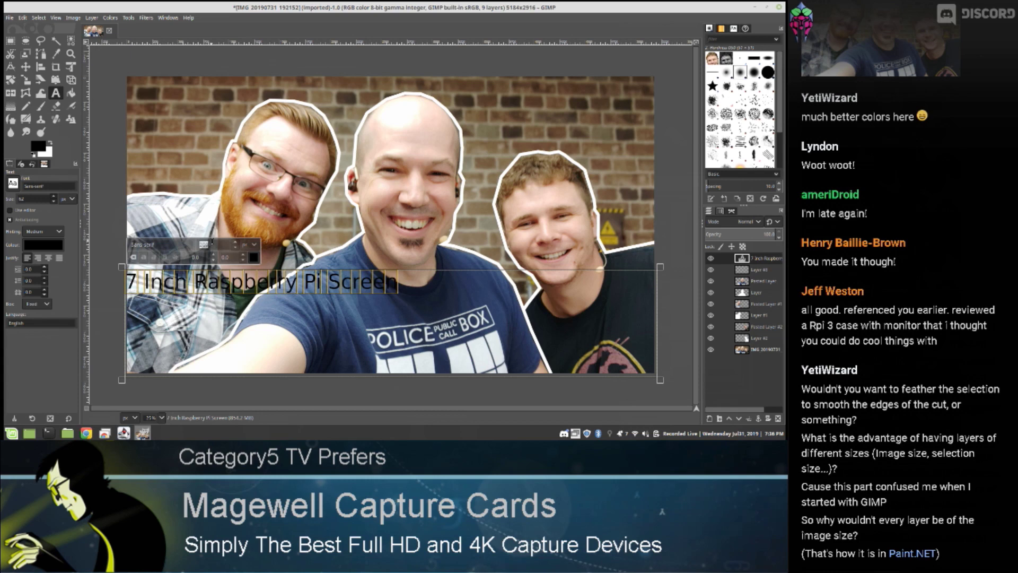
pyautogui.write('500')
pyautogui.press('Return')
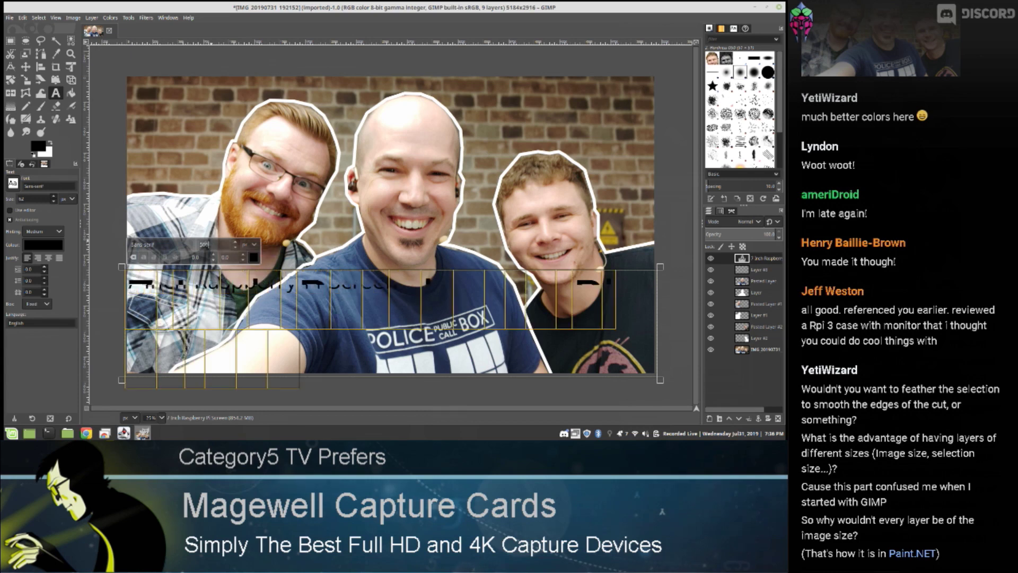
# Reduce the caption's text size gradually from 500 px until both lines fit inside the text box.
pyautogui.click(236, 248)
pyautogui.click(236, 248)
pyautogui.click(236, 248)
pyautogui.click(236, 248)
pyautogui.click(236, 248)
pyautogui.click(236, 248)
pyautogui.click(236, 249)
pyautogui.click(236, 248)
pyautogui.click(236, 248)
pyautogui.click(236, 249)
pyautogui.click(236, 248)
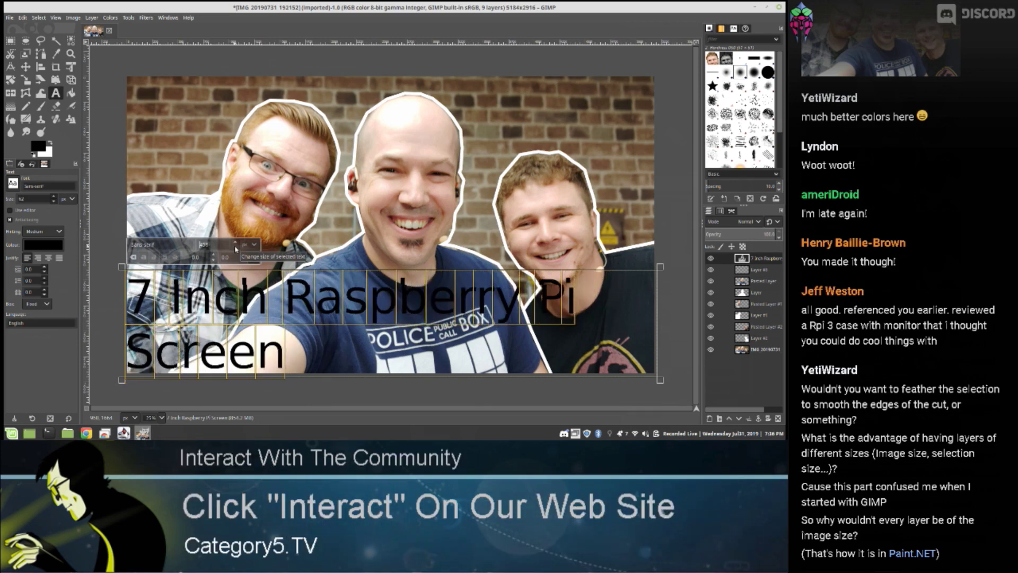
pyautogui.click(236, 248)
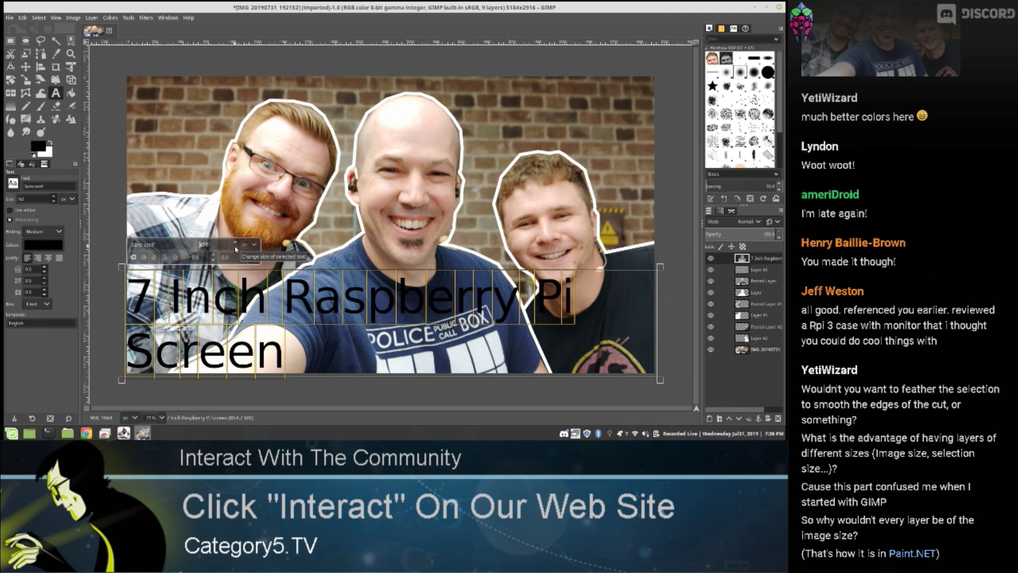
# Set the caption's font to Sans-serif Bold Italic, trying the neighbouring Sans-serif Bold and Italic styles.
pyautogui.click(734, 28)
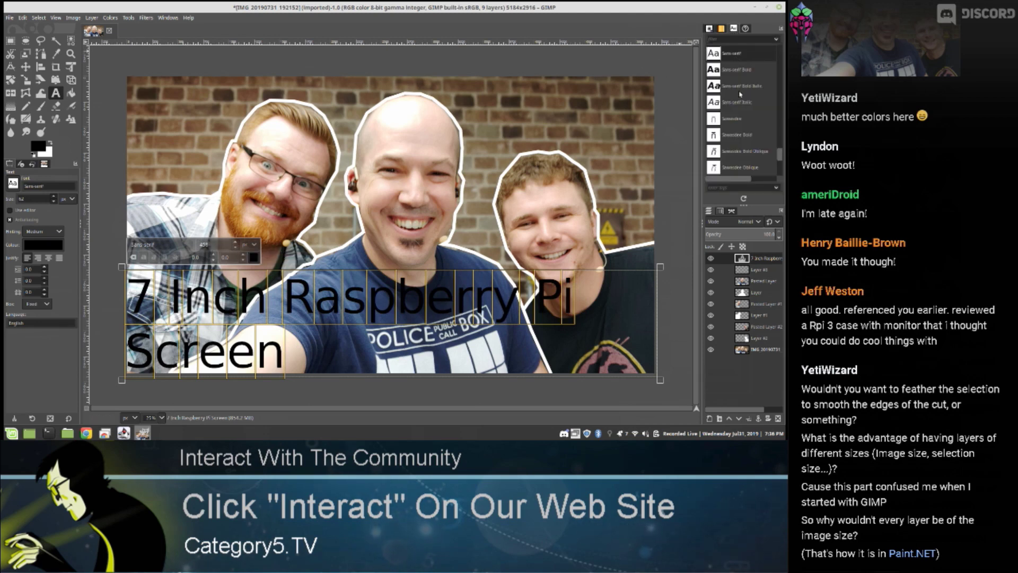
pyautogui.click(759, 65)
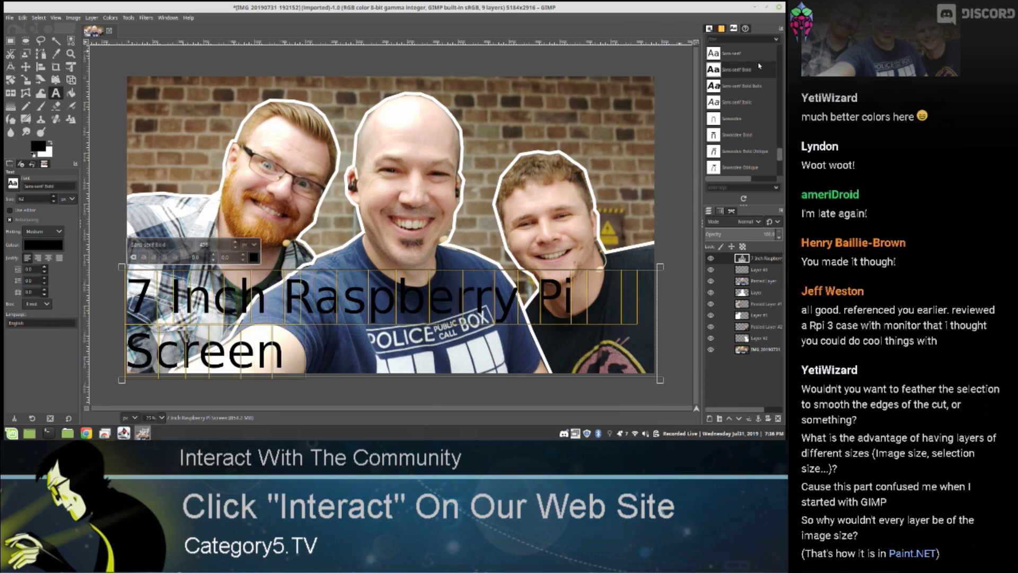
pyautogui.press('Down')
pyautogui.press('Down')
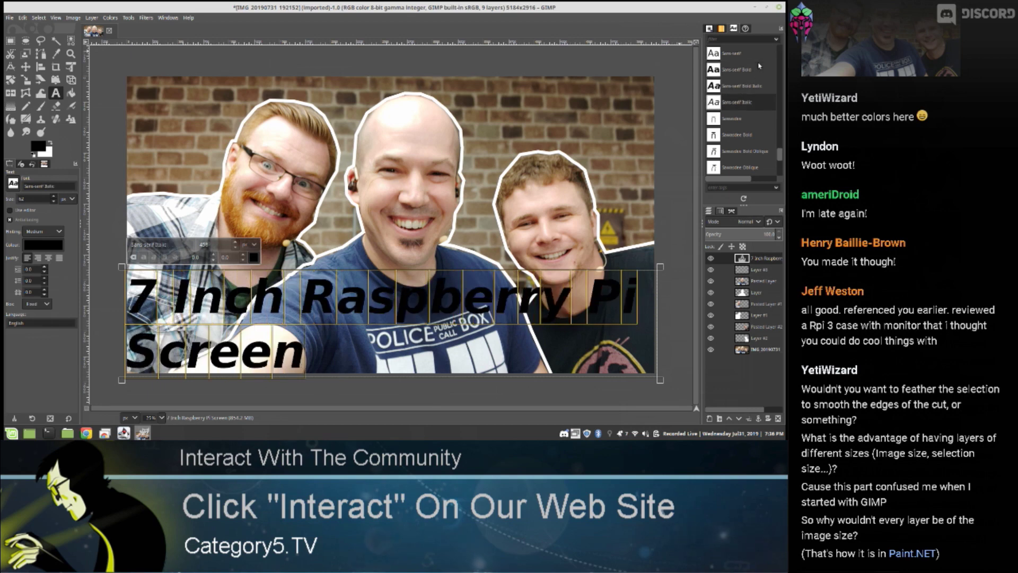
pyautogui.press('Up')
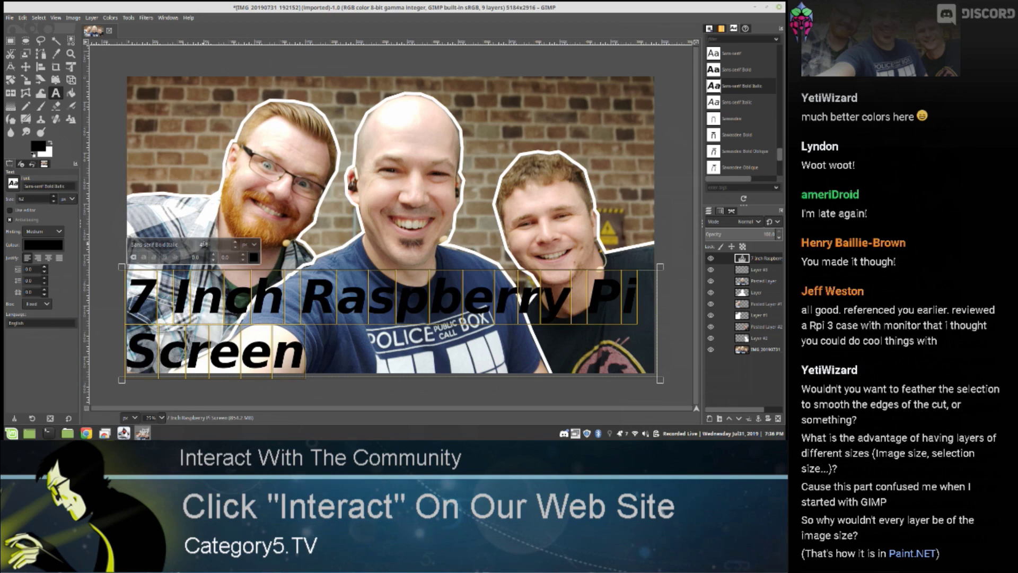
# Reduce the caption's text size to 325 px so it fits on one line with some room at the end.
pyautogui.click(237, 248)
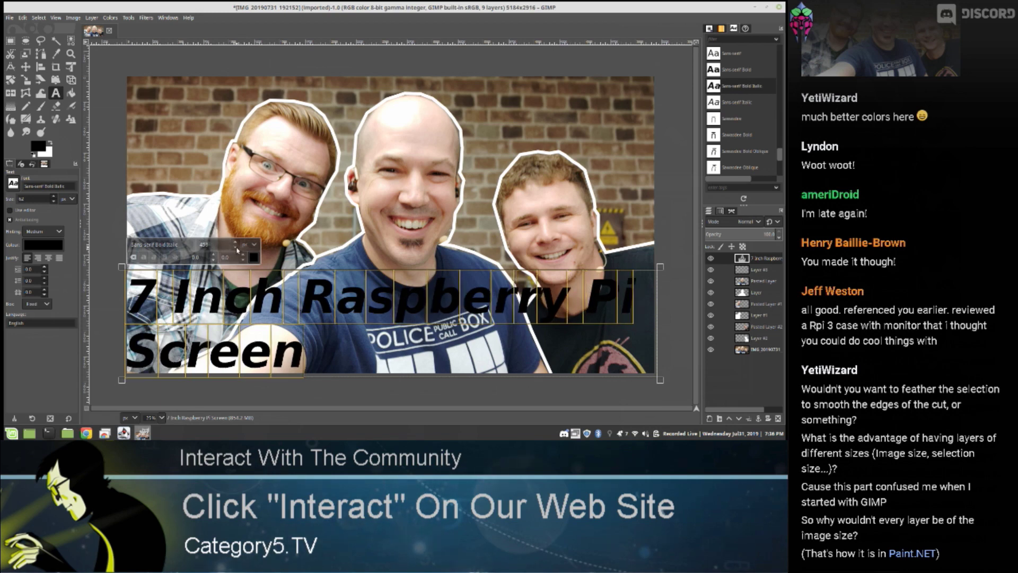
pyautogui.click(237, 248)
pyautogui.click(237, 247)
pyautogui.click(237, 248)
pyautogui.click(237, 247)
pyautogui.click(236, 247)
pyautogui.click(236, 248)
pyautogui.click(237, 247)
pyautogui.click(236, 248)
pyautogui.click(237, 247)
pyautogui.click(237, 248)
pyautogui.click(236, 248)
pyautogui.click(236, 248)
pyautogui.click(237, 248)
pyautogui.click(236, 247)
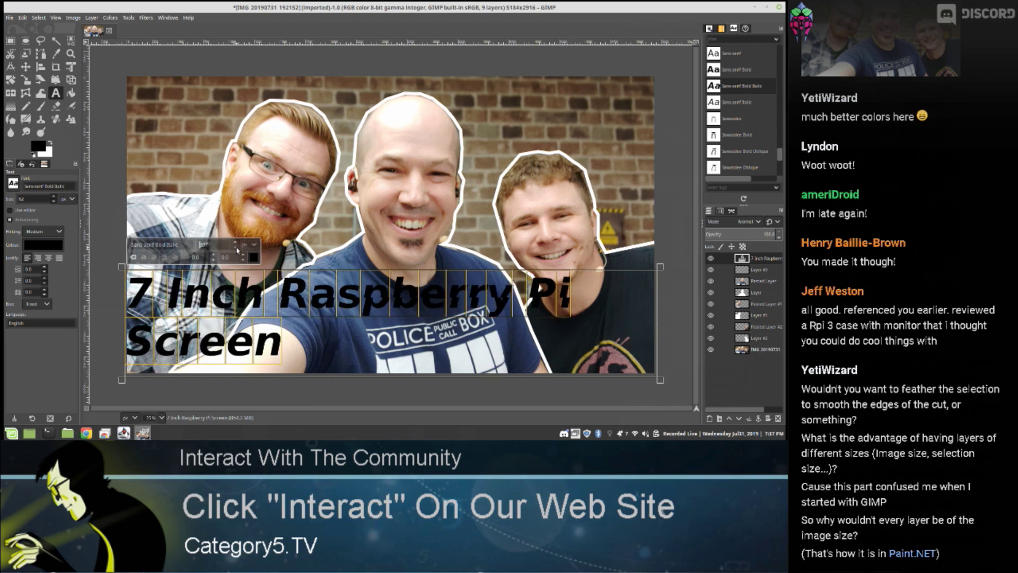
pyautogui.click(236, 247)
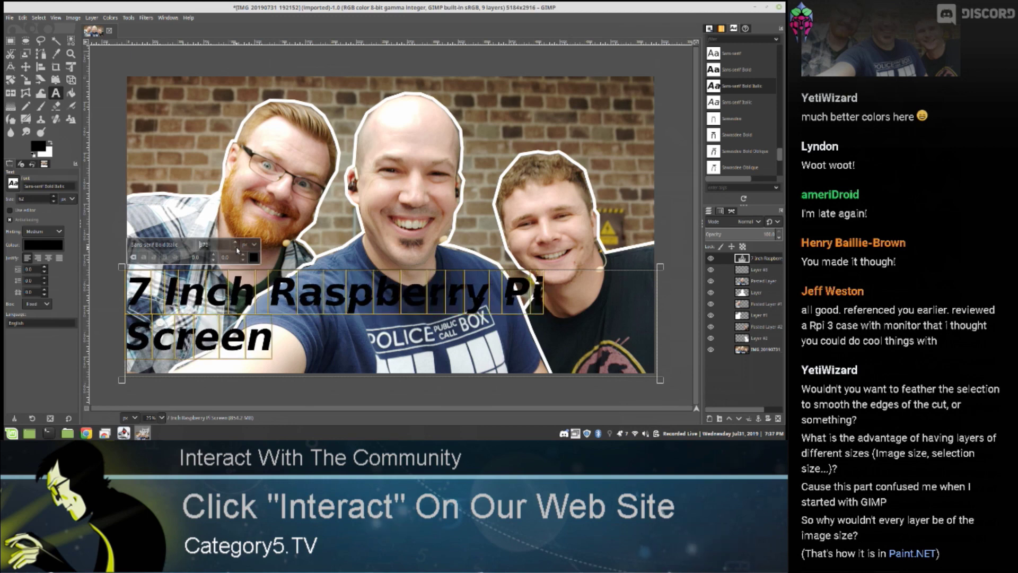
pyautogui.click(236, 248)
pyautogui.click(236, 247)
pyautogui.click(237, 247)
pyautogui.click(236, 248)
pyautogui.click(237, 248)
pyautogui.click(237, 247)
pyautogui.click(236, 248)
pyautogui.click(236, 248)
pyautogui.click(236, 247)
pyautogui.click(237, 247)
pyautogui.click(237, 248)
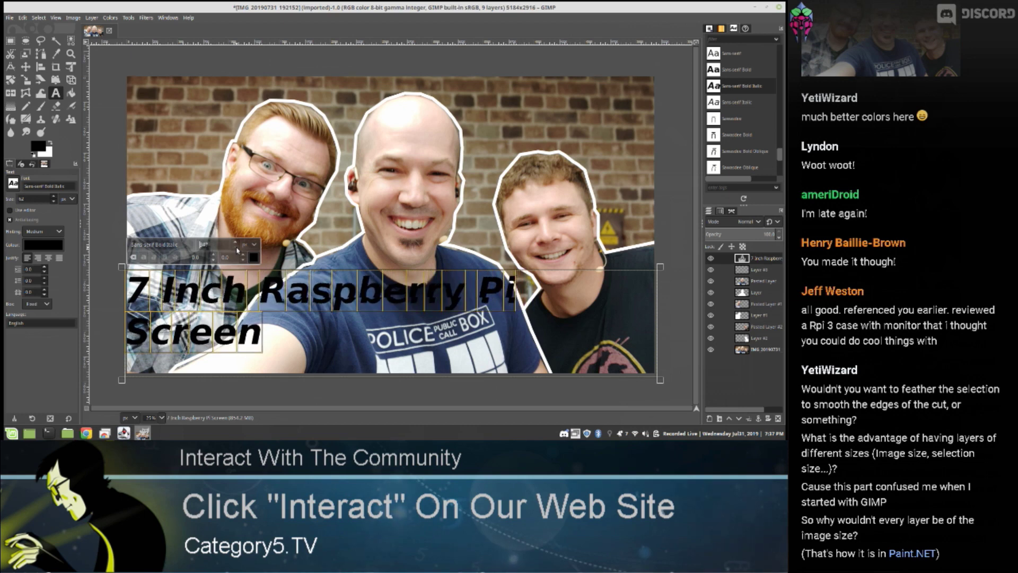
pyautogui.click(236, 247)
pyautogui.click(236, 247)
pyautogui.click(237, 248)
pyautogui.click(236, 248)
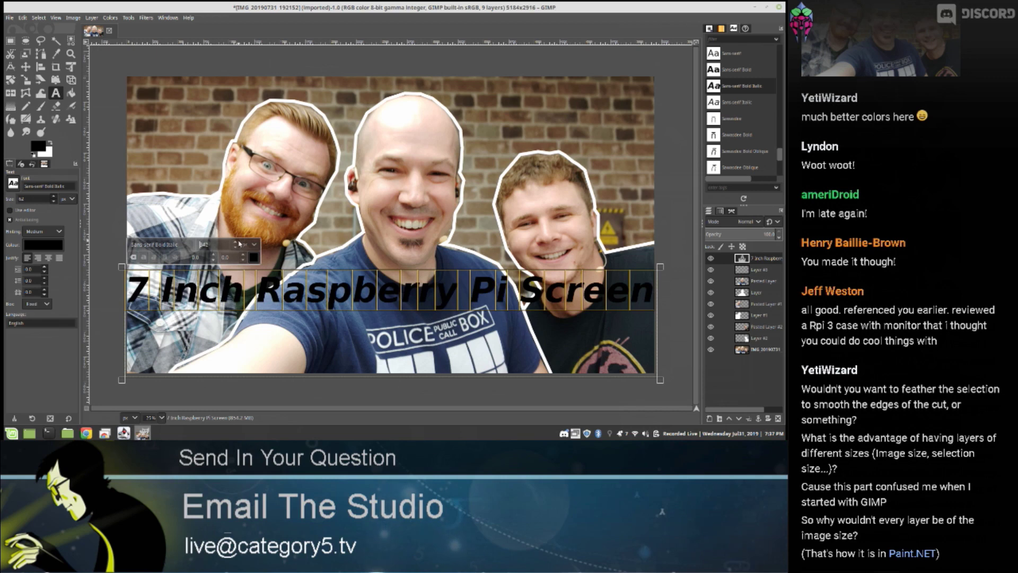
pyautogui.click(237, 244)
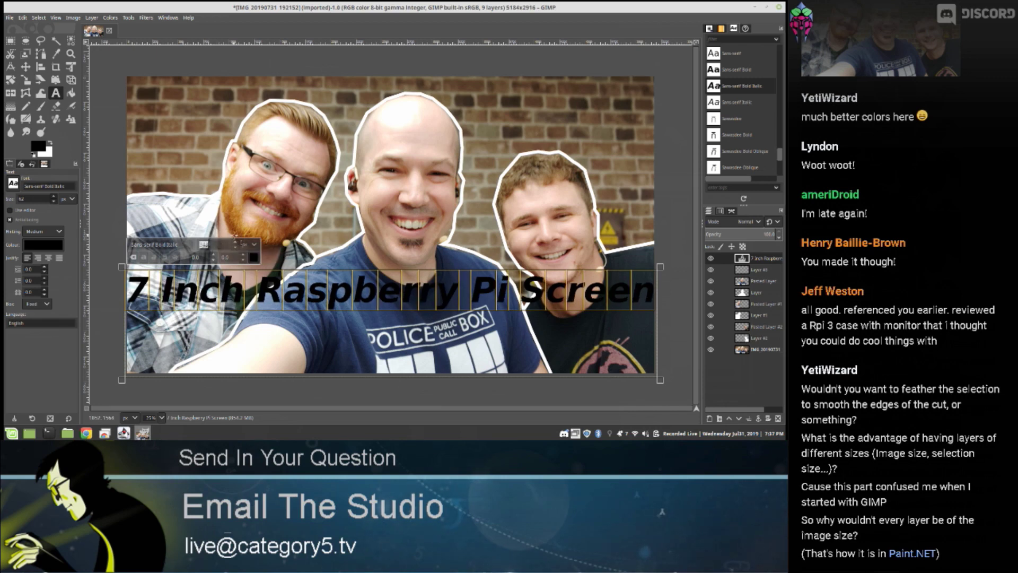
pyautogui.press('Down')
pyautogui.press('Down')
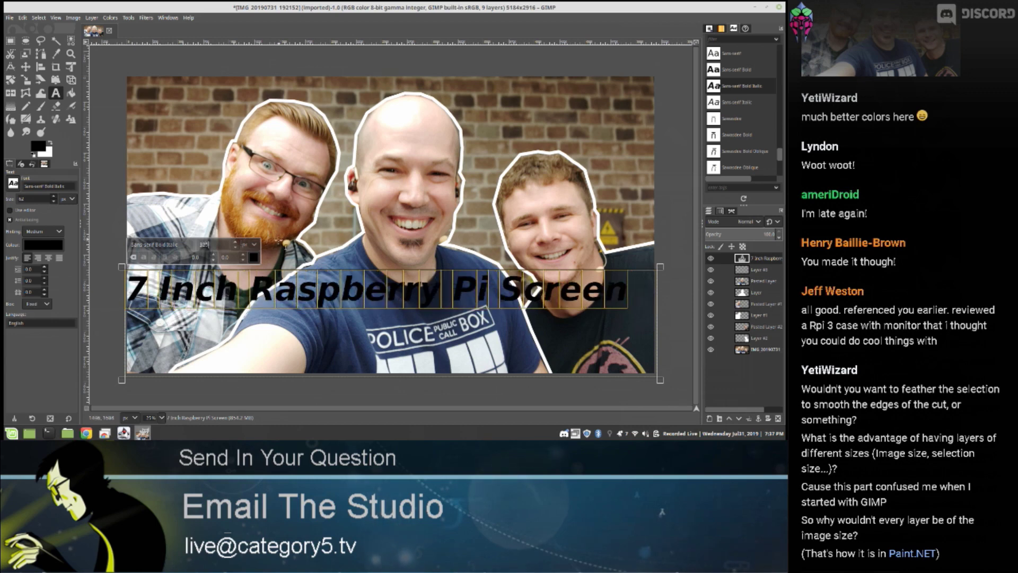
# Colour the caption white and move its text layer down near the lower edge of the photo.
pyautogui.click(254, 258)
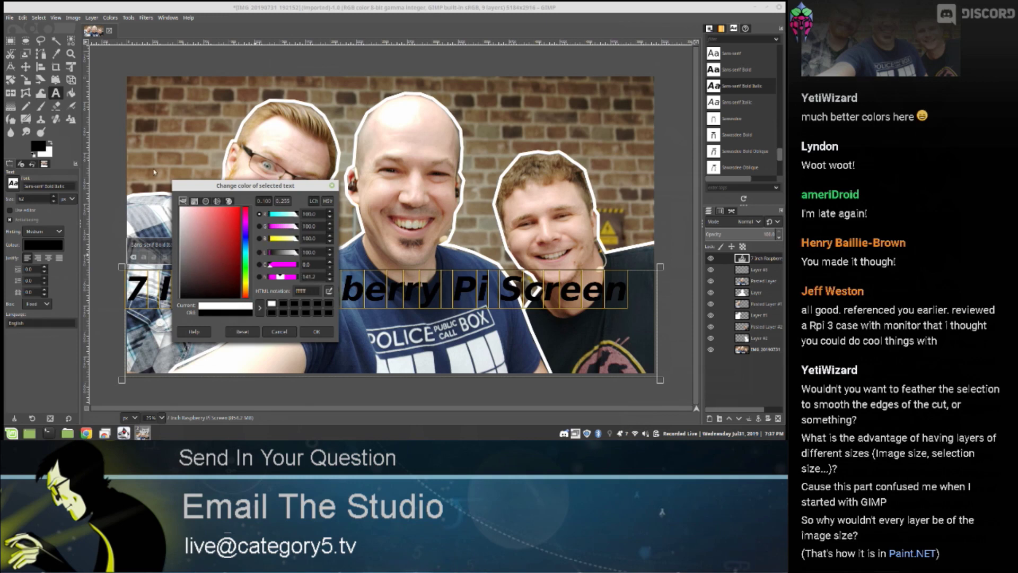
pyautogui.click(316, 332)
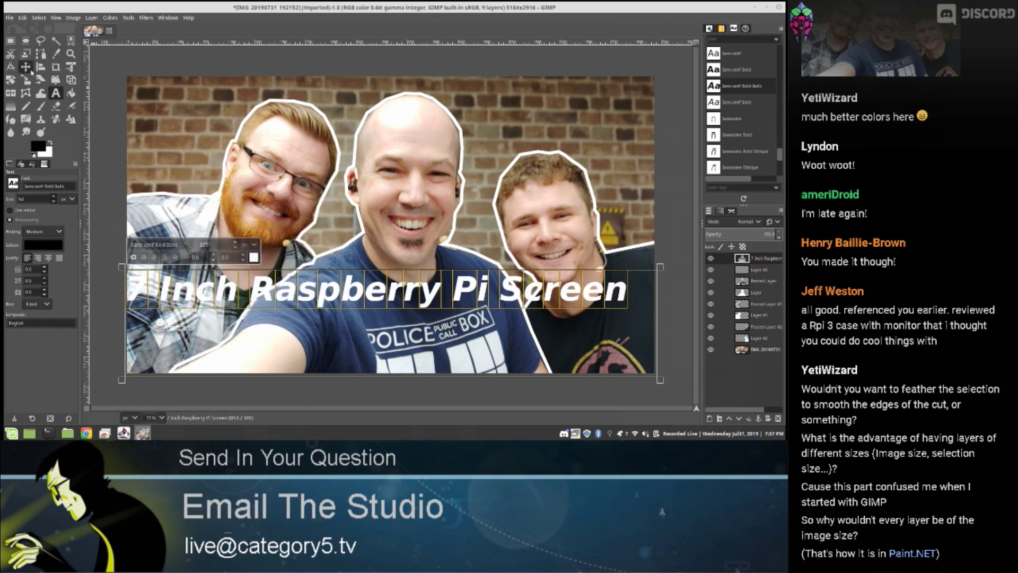
pyautogui.click(29, 69)
pyautogui.moveTo(265, 296); pyautogui.dragTo(280, 349)
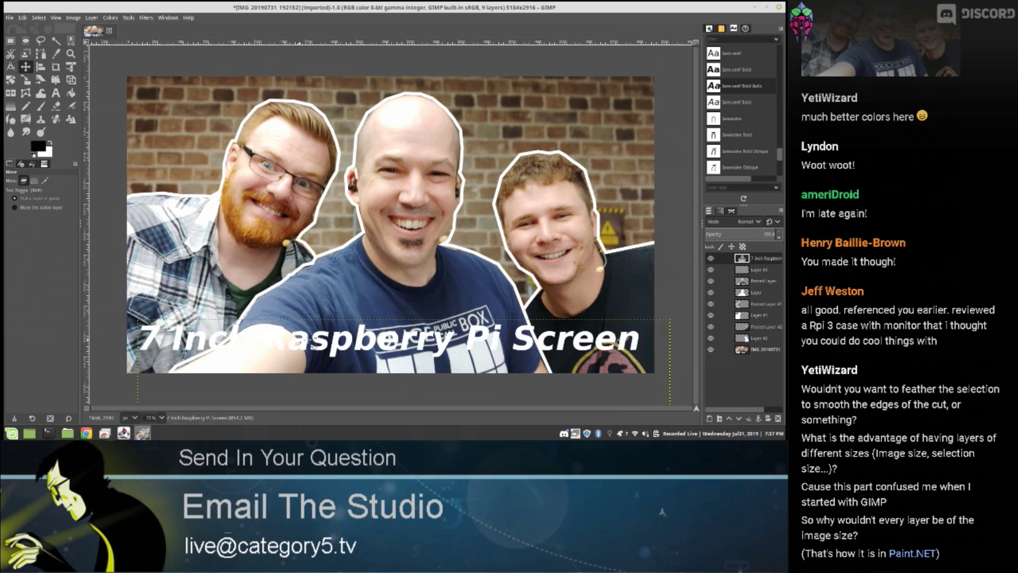
# Select the outline of the caption's letters from the text layer's alpha and grow the selection outward.
pyautogui.rightClick(747, 258)
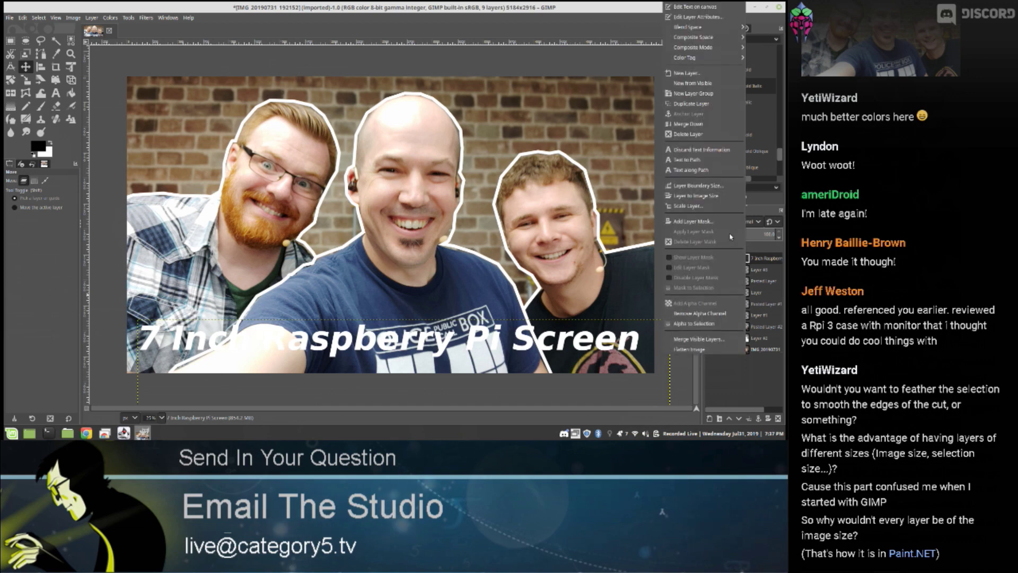
pyautogui.click(694, 323)
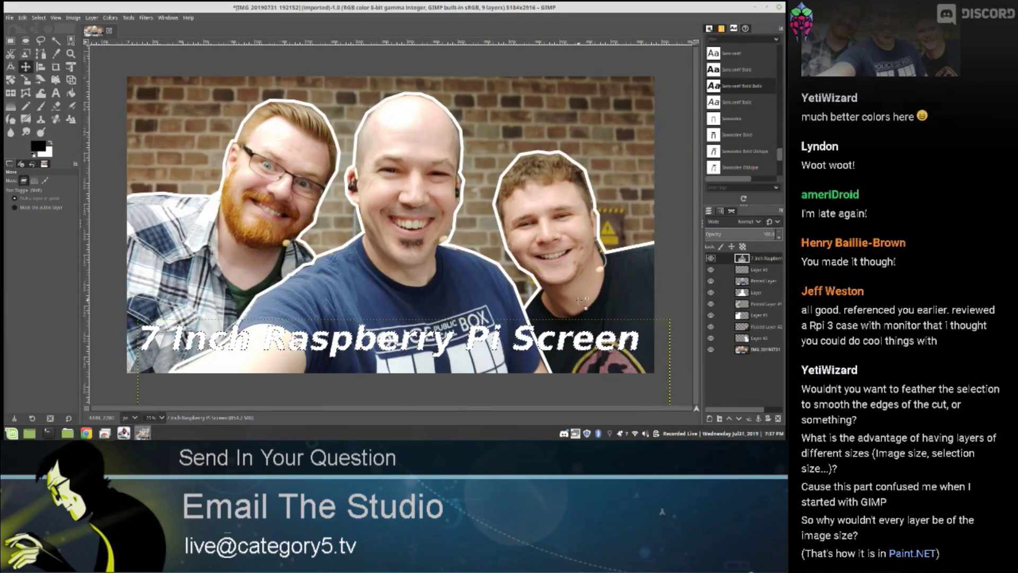
pyautogui.rightClick(510, 229)
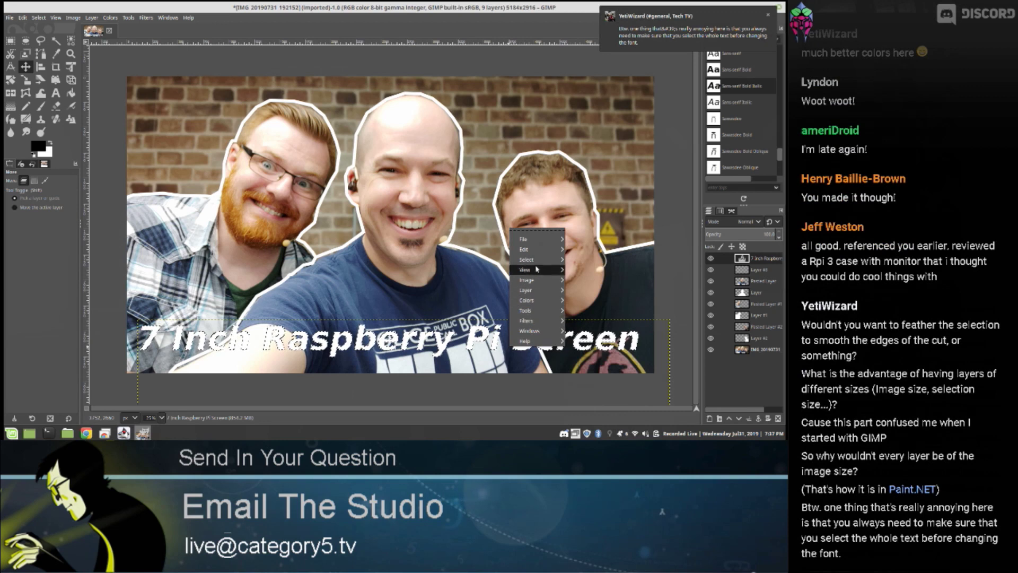
pyautogui.moveTo(536, 260)
pyautogui.click(590, 354)
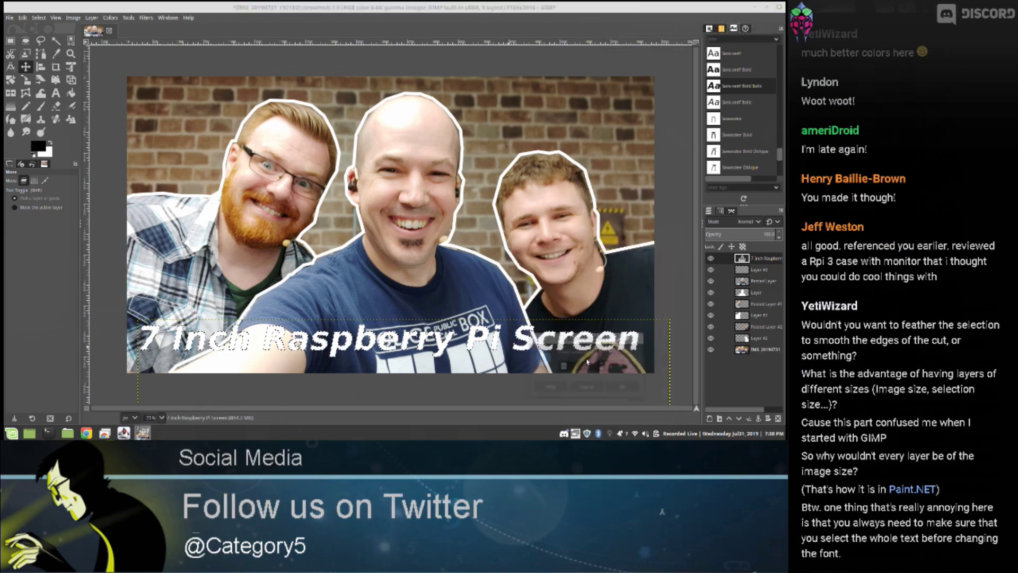
pyautogui.click(620, 387)
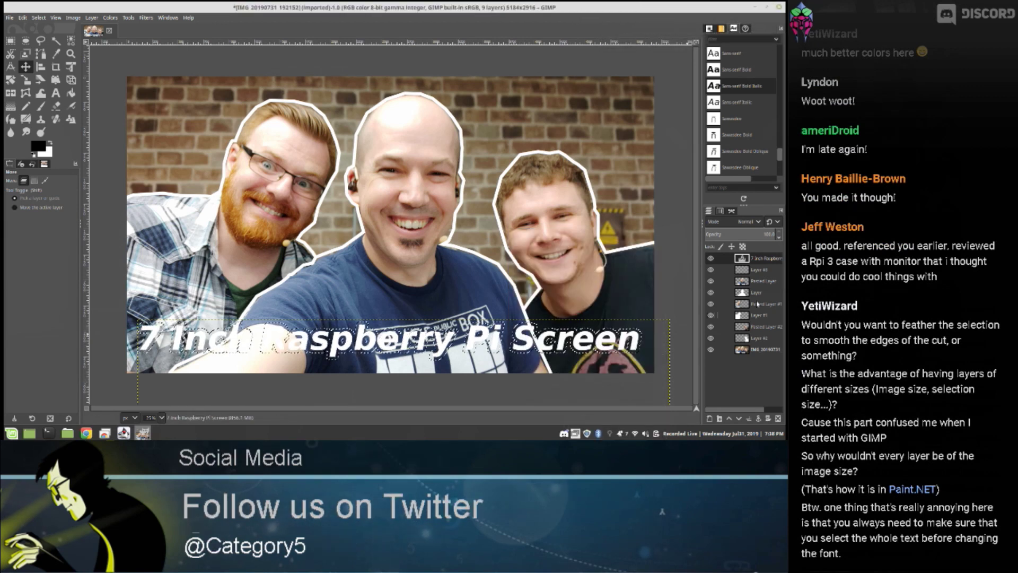
# Add a transparent layer directly beneath the caption, fill the grown selection with black as a letter outline, and clear the selection.
pyautogui.click(750, 271)
pyautogui.rightClick(751, 270)
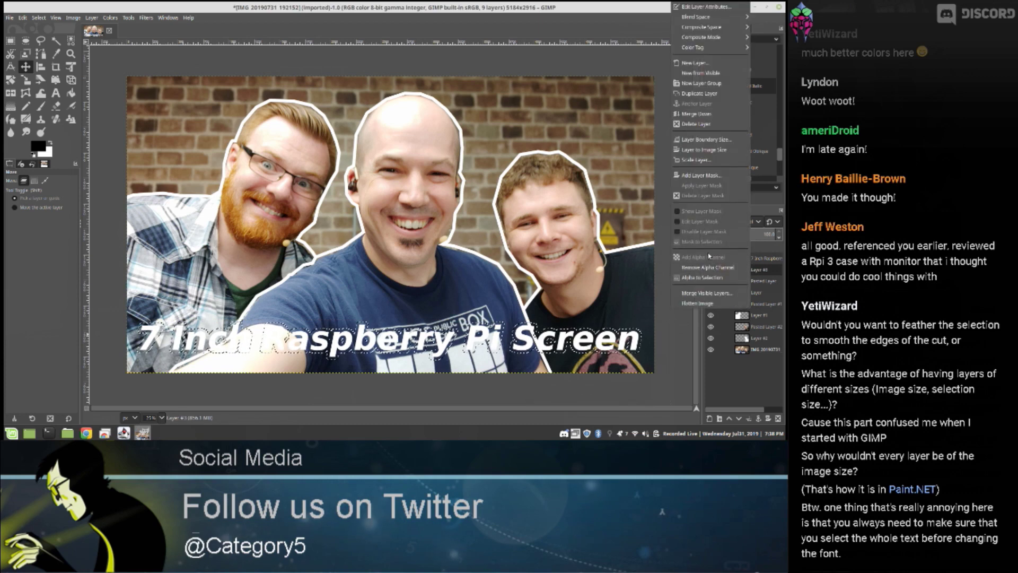
pyautogui.click(704, 62)
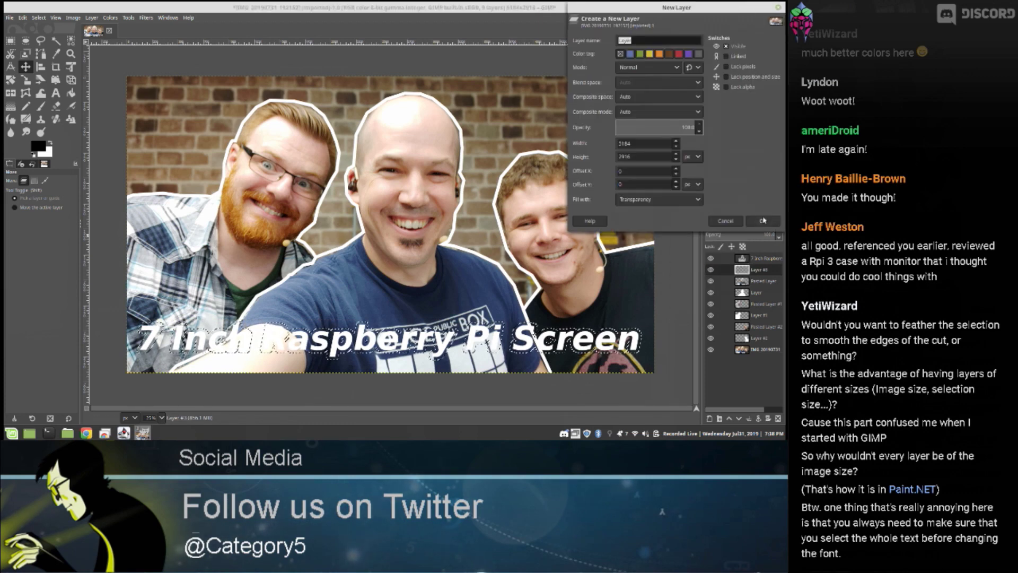
pyautogui.click(688, 214)
pyautogui.rightClick(327, 210)
pyautogui.moveTo(342, 223)
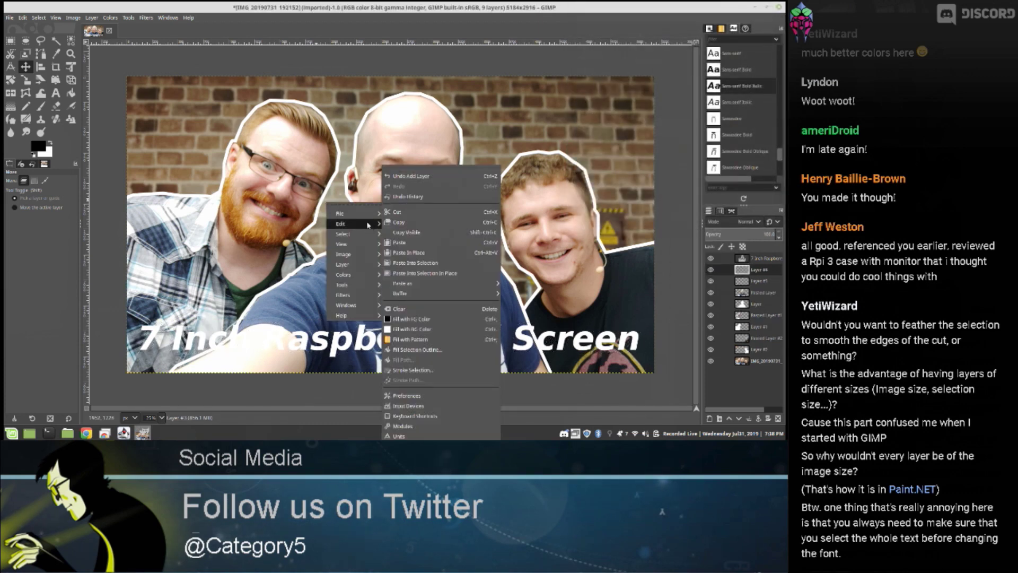
pyautogui.click(434, 319)
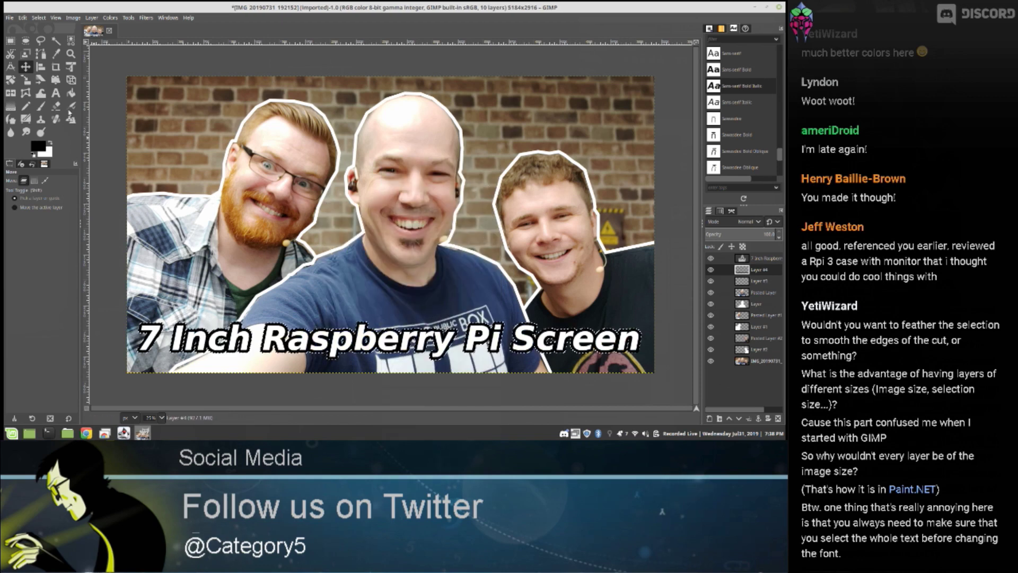
pyautogui.click(10, 41)
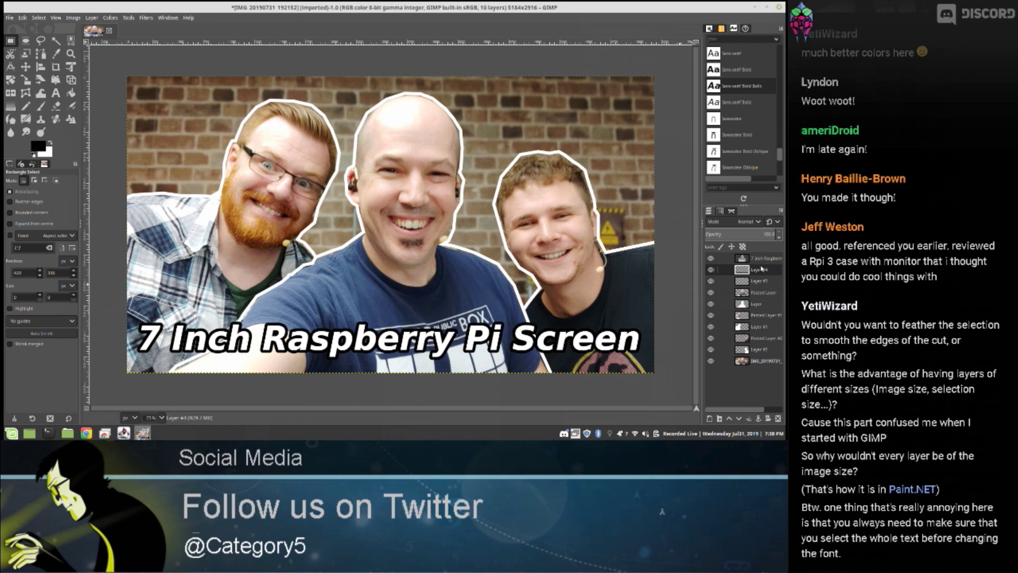
# Apply a legacy Drop Shadow to the black outline layer with X and Y offsets 0, blur radius 50, opacity about 89 and no resizing.
pyautogui.rightClick(454, 309)
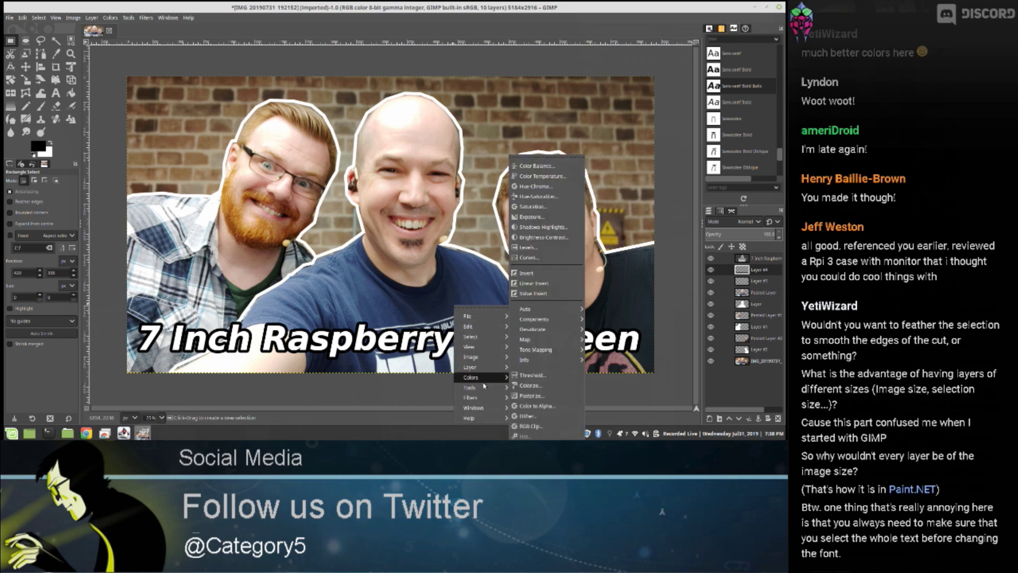
pyautogui.moveTo(479, 397)
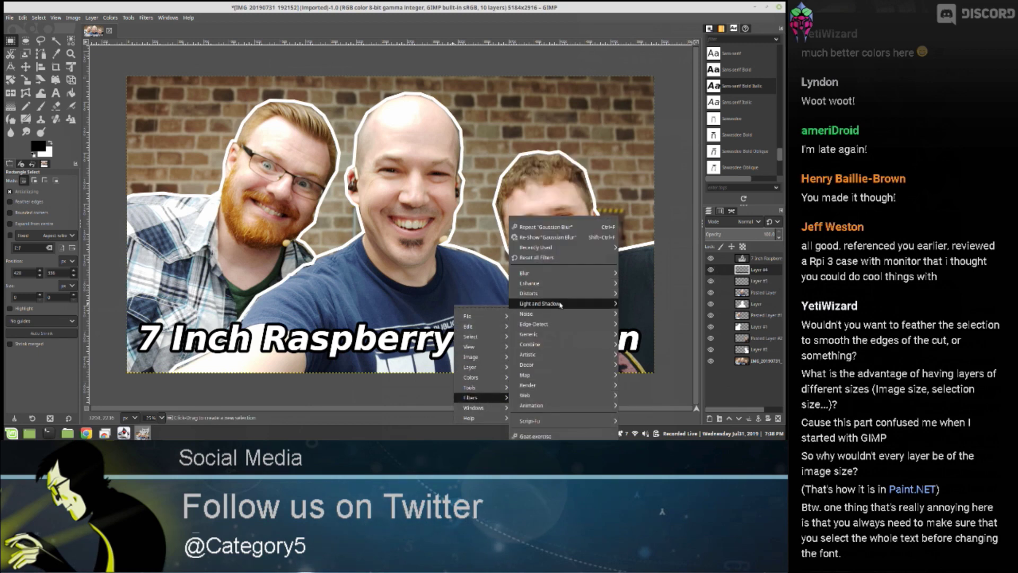
pyautogui.moveTo(583, 303)
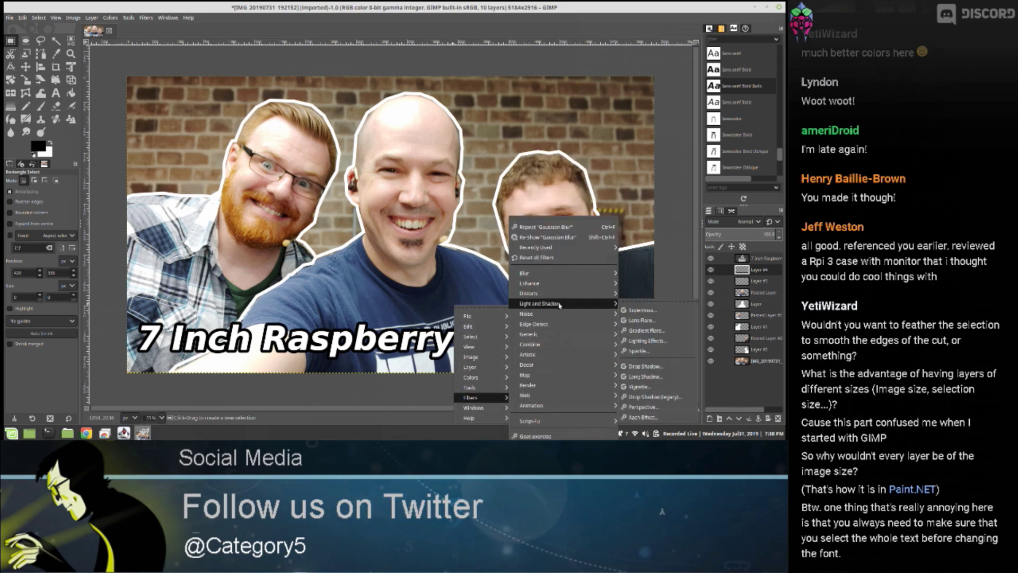
pyautogui.click(667, 399)
pyautogui.click(325, 196)
pyautogui.click(361, 128)
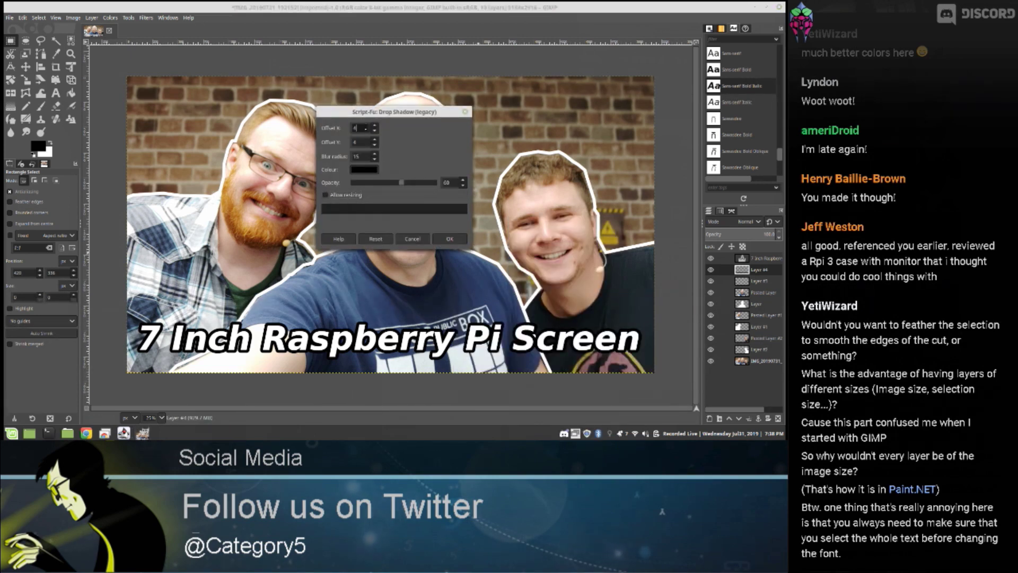
pyautogui.press('Tab')
pyautogui.write('0')
pyautogui.press('Tab')
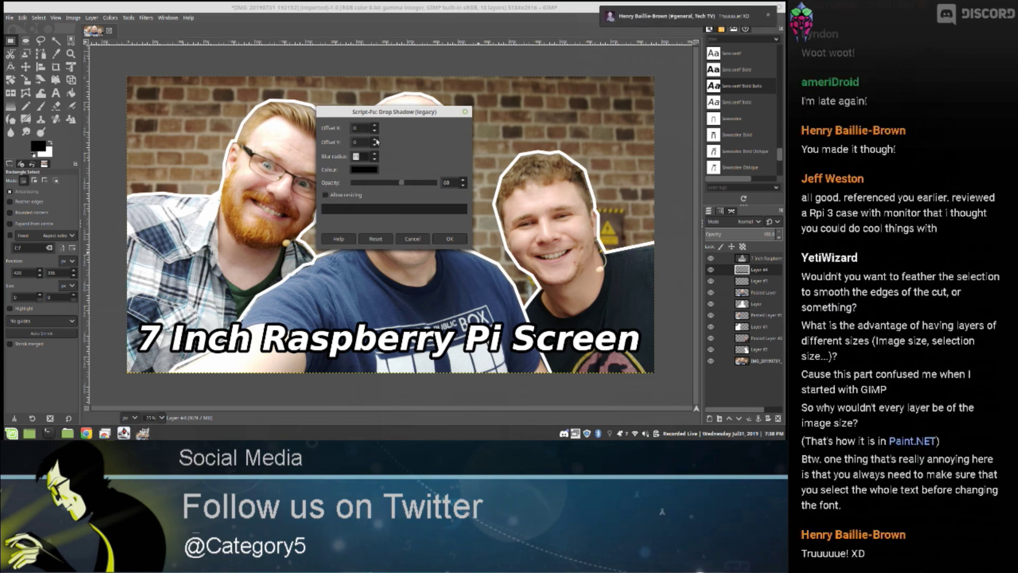
pyautogui.write('50')
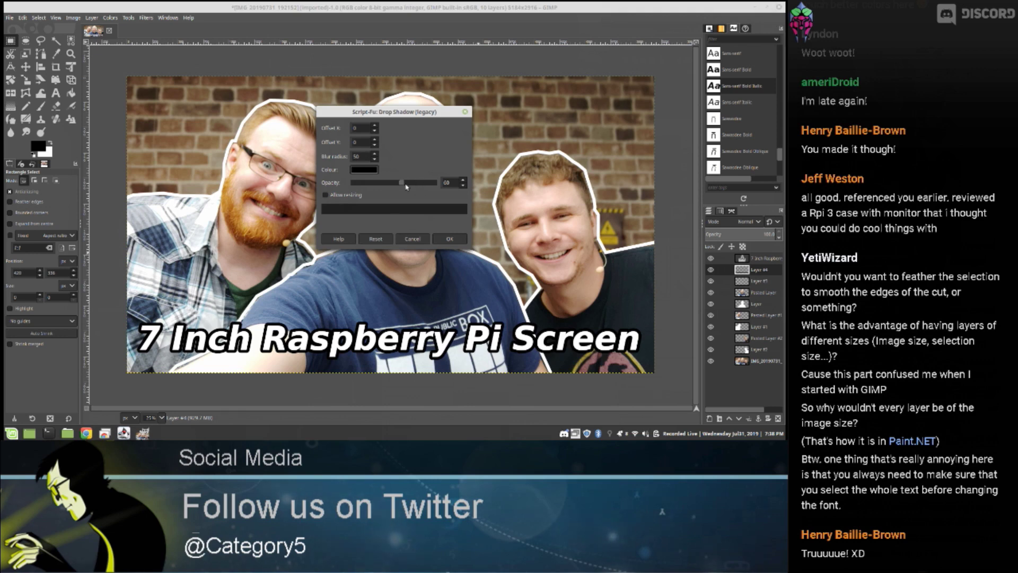
pyautogui.moveTo(401, 184); pyautogui.dragTo(427, 184)
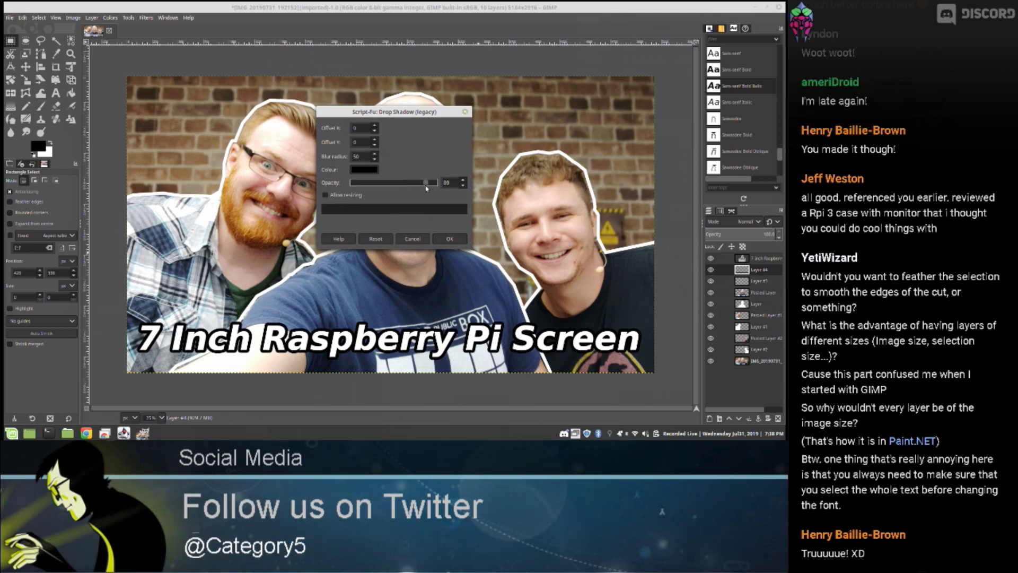
pyautogui.click(450, 239)
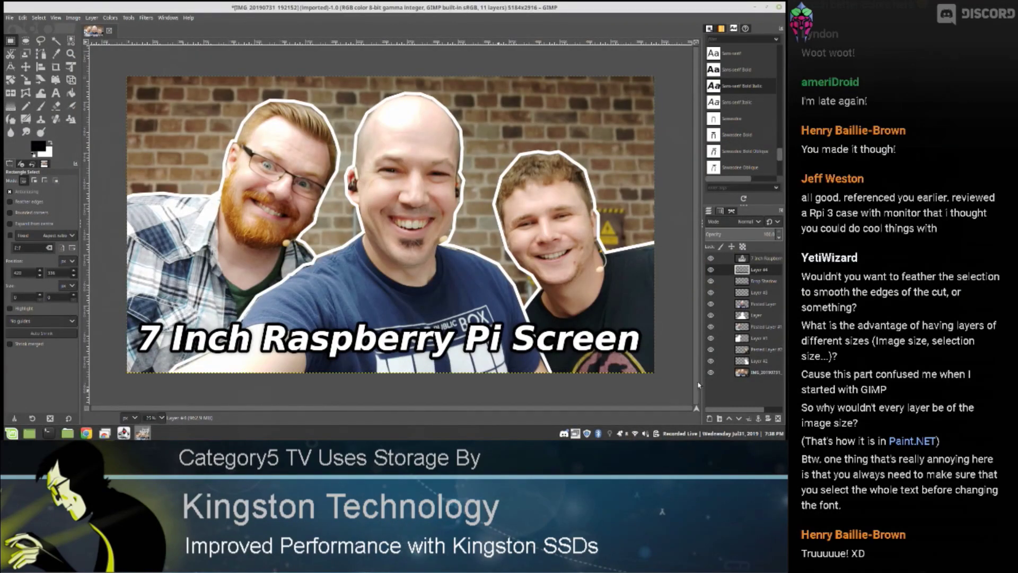
# Hide the original brick-background photo layer and set the foreground colour to a strong red.
pyautogui.click(711, 372)
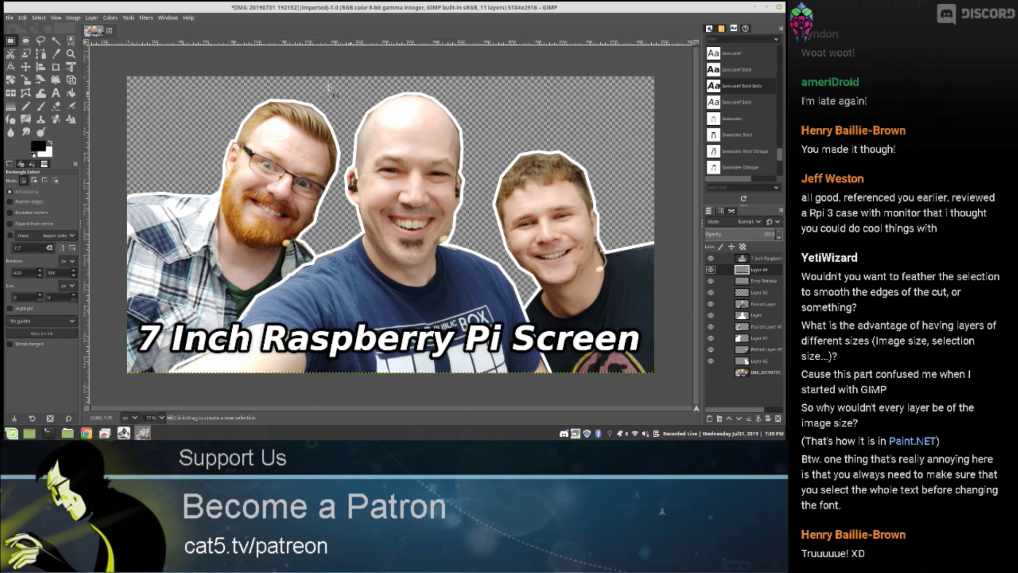
pyautogui.click(38, 147)
pyautogui.moveTo(16, 132); pyautogui.dragTo(59, 110)
pyautogui.click(157, 217)
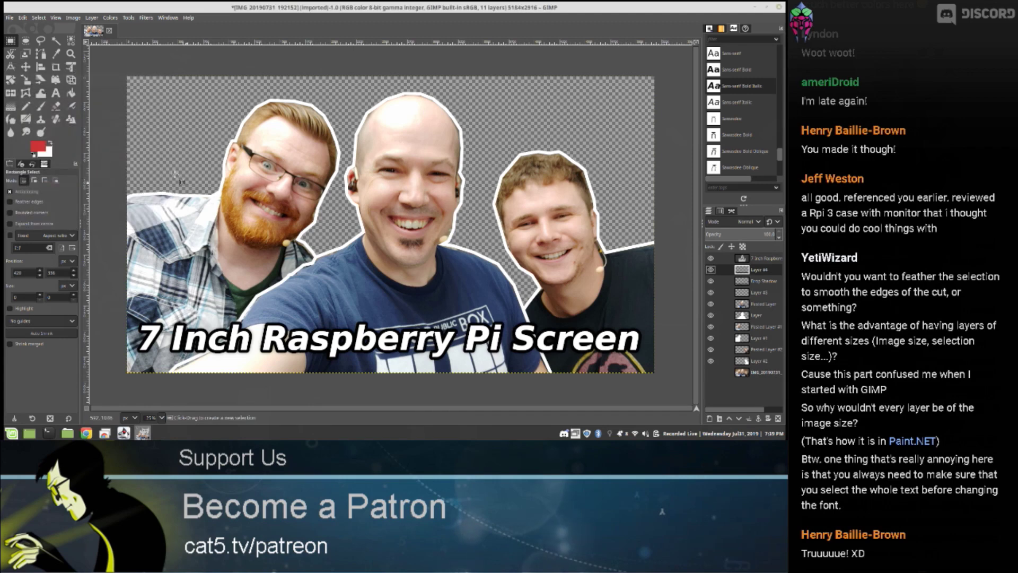
# Set the background colour to light red, e67272.
pyautogui.click(47, 153)
pyautogui.moveTo(54, 87); pyautogui.dragTo(45, 88)
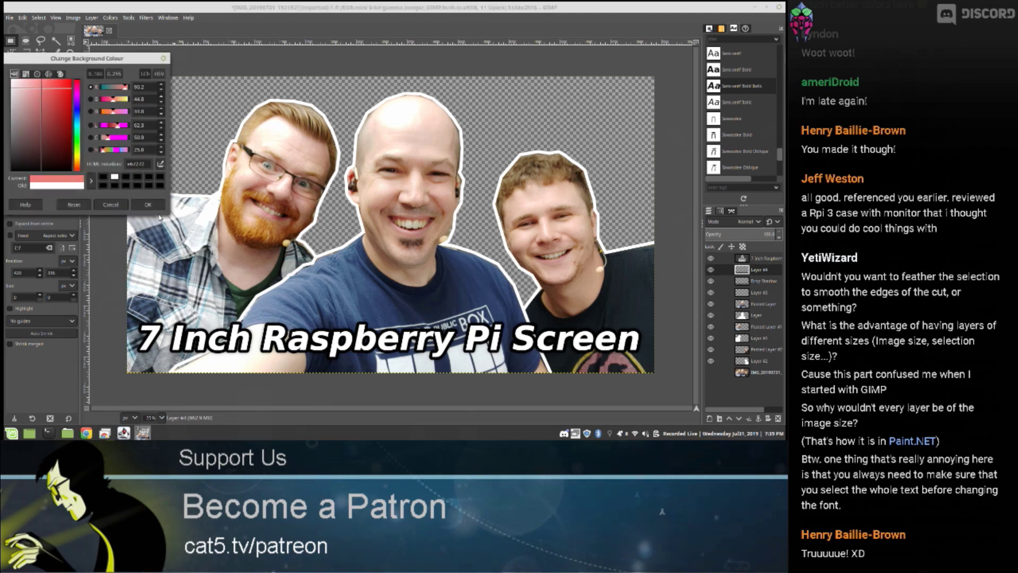
pyautogui.click(148, 204)
# Create a new transparent layer directly above the hidden original photo layer, keeping the image's full size.
pyautogui.rightClick(753, 374)
pyautogui.click(758, 133)
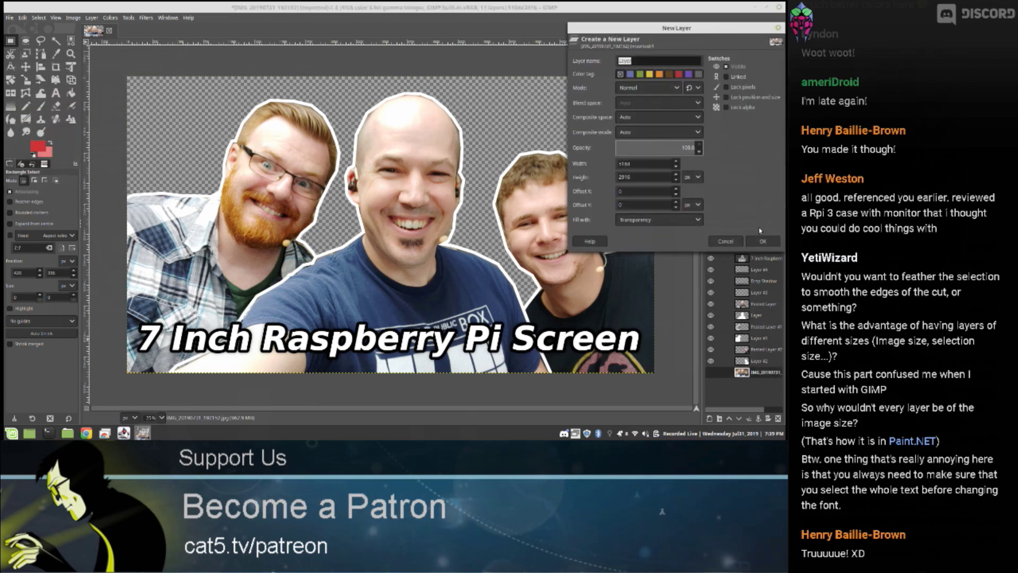
pyautogui.click(771, 244)
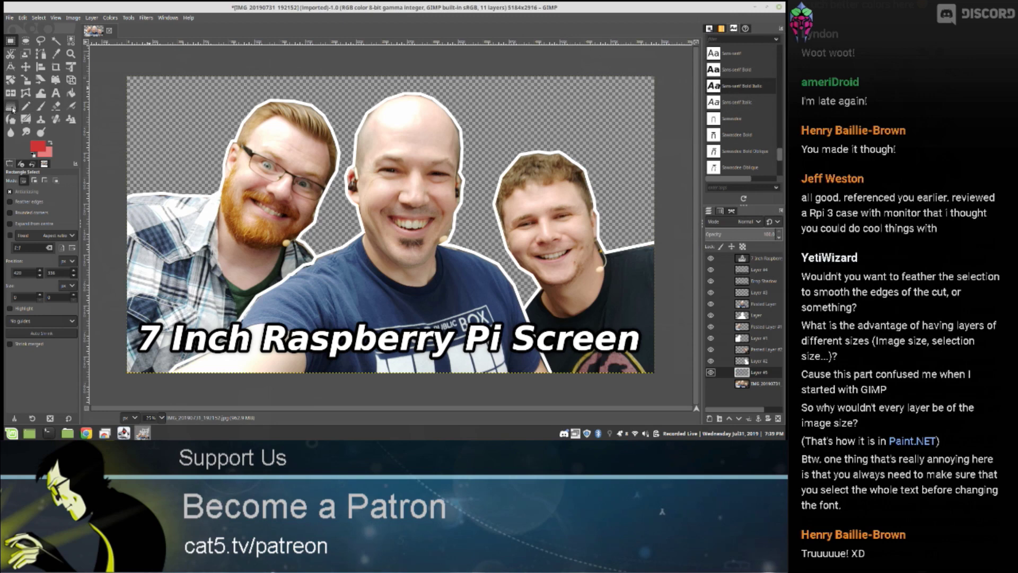
# Fill the new layer with a Radial gradient from red to light red, running outward from the middle man.
pyautogui.click(11, 104)
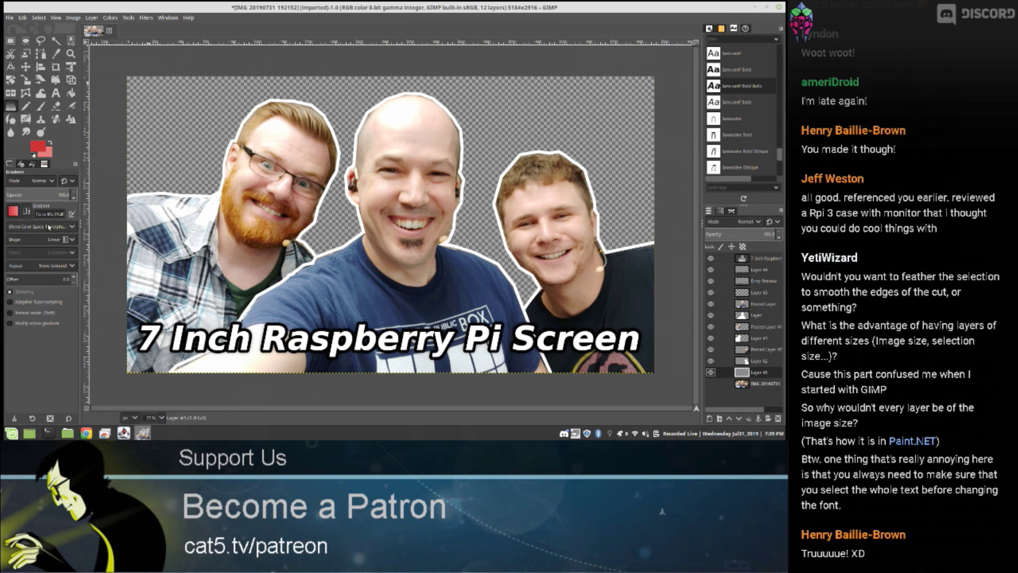
pyautogui.click(53, 243)
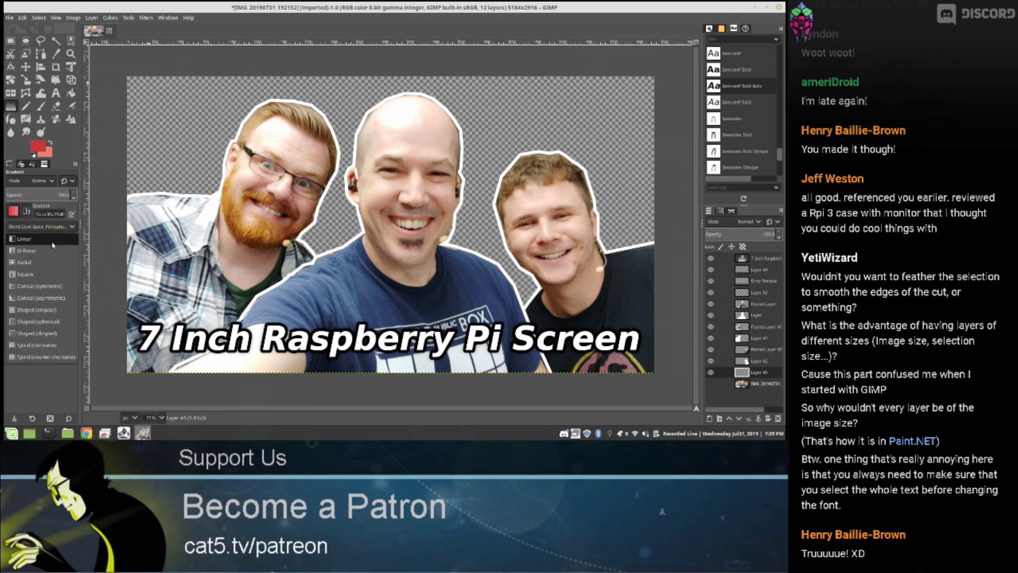
pyautogui.click(53, 263)
pyautogui.moveTo(412, 217); pyautogui.dragTo(604, 165)
pyautogui.click(391, 220)
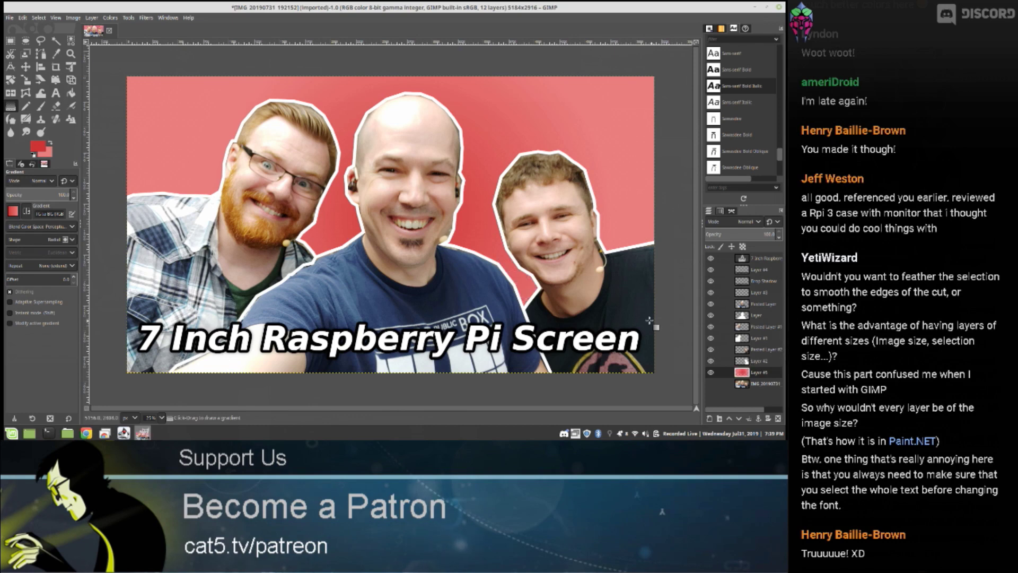
# Swap the foreground and background colours and redraw the radial gradient from the middle man's face to the photo's right edge.
pyautogui.click(49, 144)
pyautogui.moveTo(395, 189); pyautogui.dragTo(648, 190)
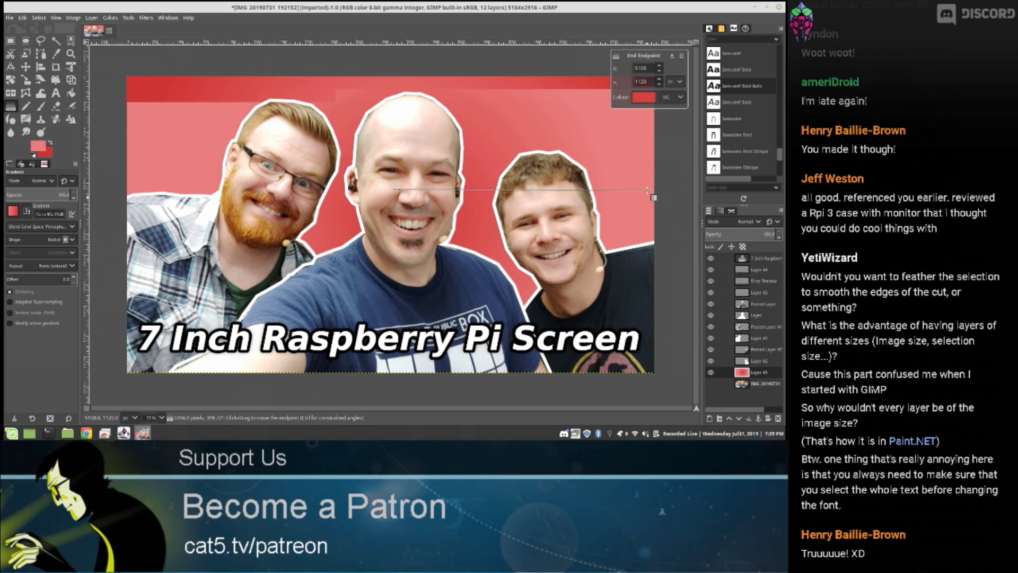
pyautogui.click(391, 227)
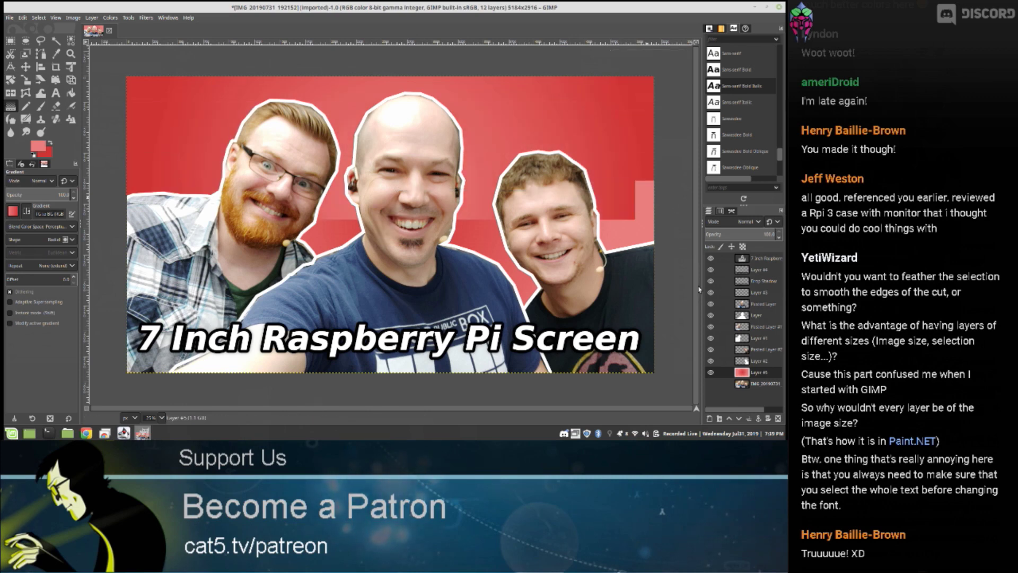